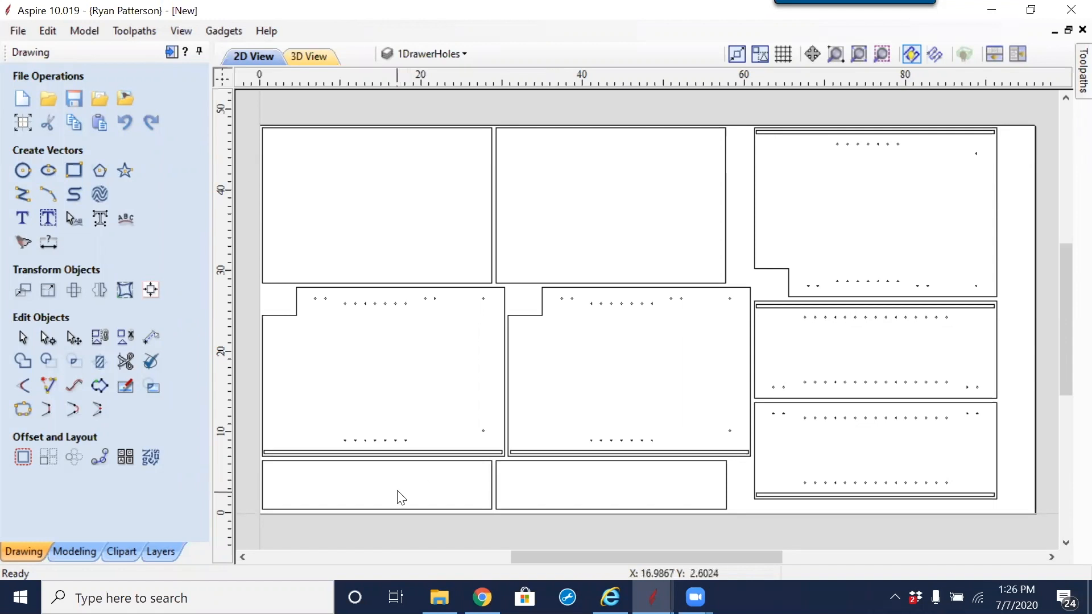
Step: Examine the cabinet part outlines on the sheet by selecting individual rectangular and notched panels
click(436, 508)
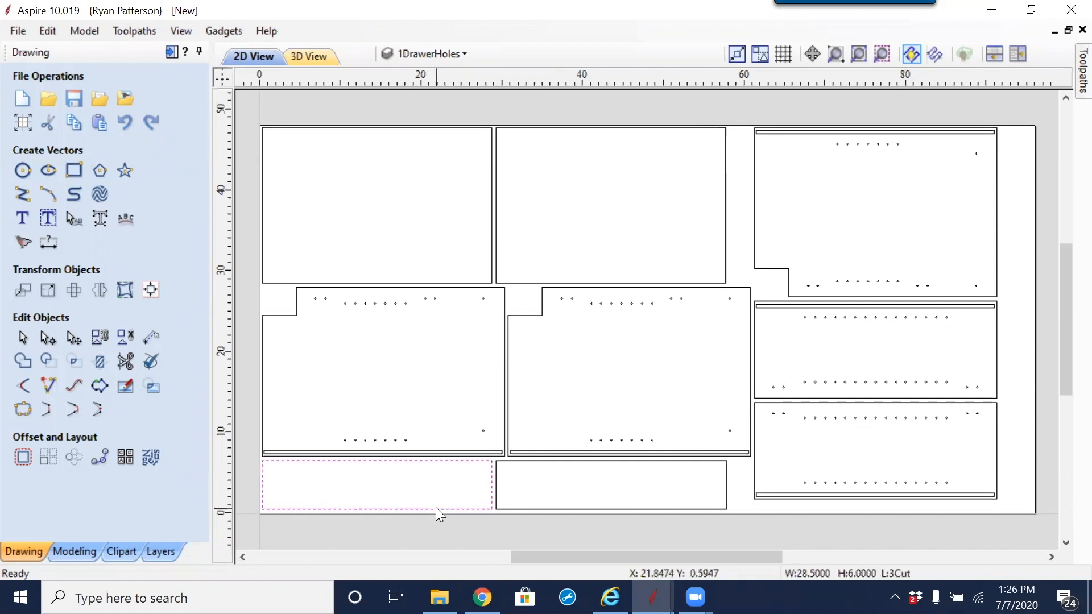
click(554, 509)
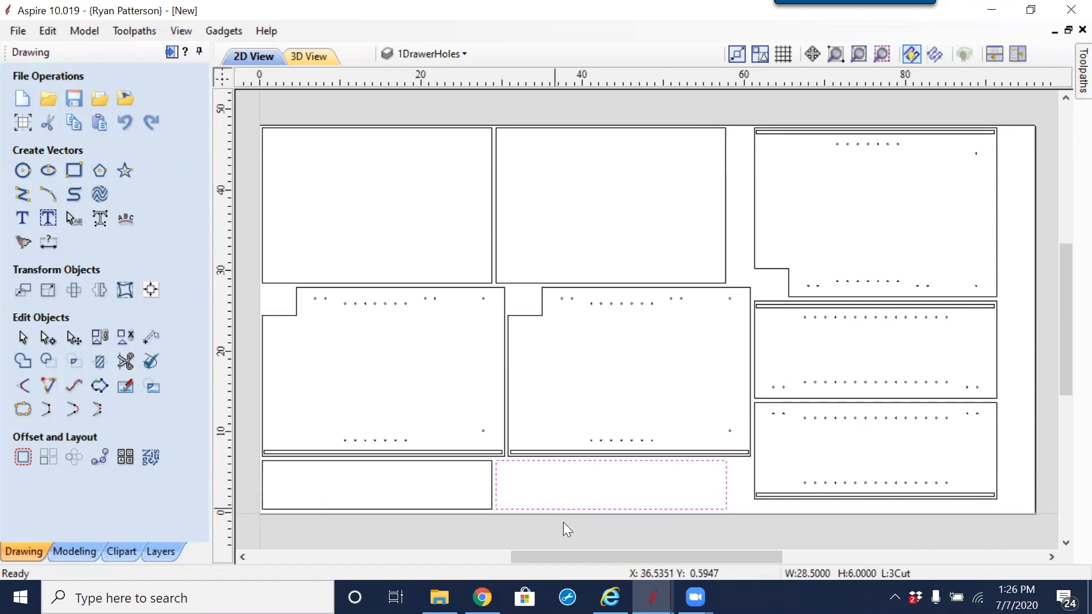
click(768, 470)
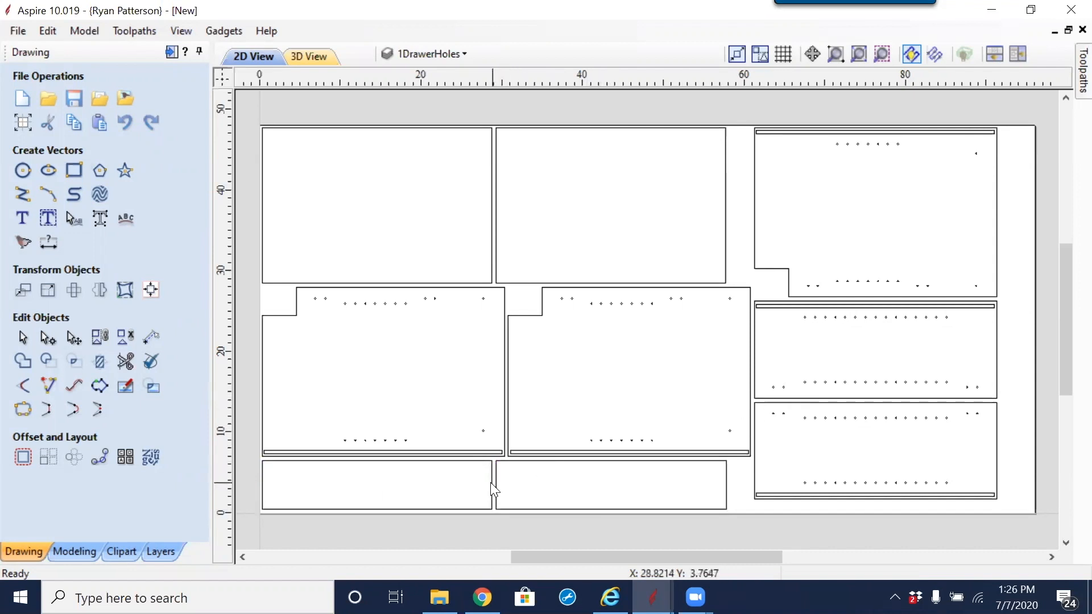
click(492, 489)
click(726, 490)
click(755, 463)
click(774, 407)
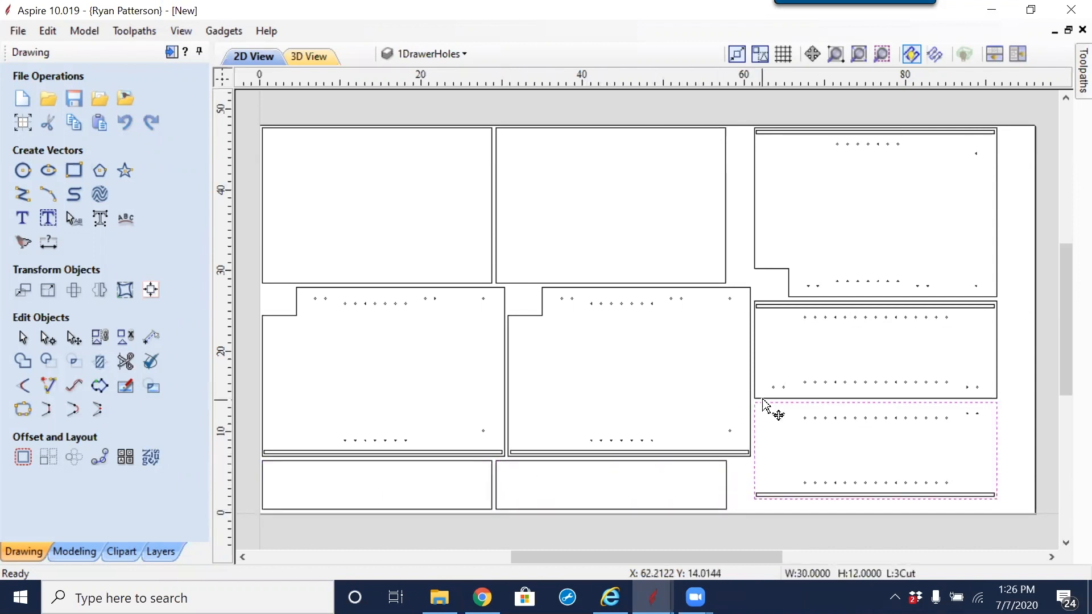
click(765, 271)
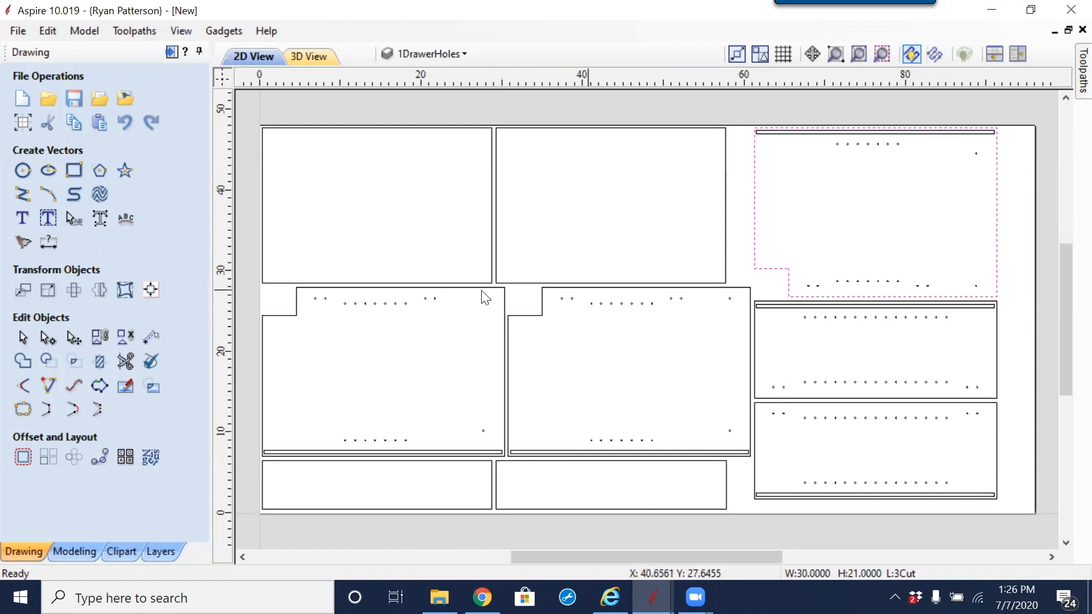
click(433, 252)
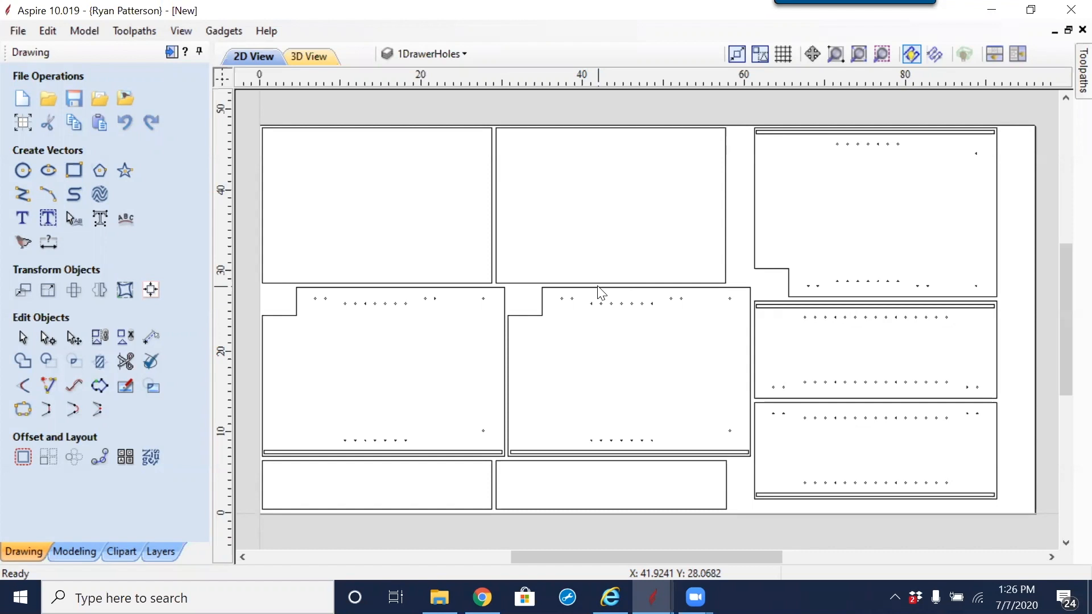
Step: Delete the drilling holes from the three stacked panels near the sheet's far end, plus the groove rectangles of the notched and lowest ones
scroll(598, 265, down, 1)
middle_drag(692, 287, 563, 295)
drag(523, 135, 780, 440)
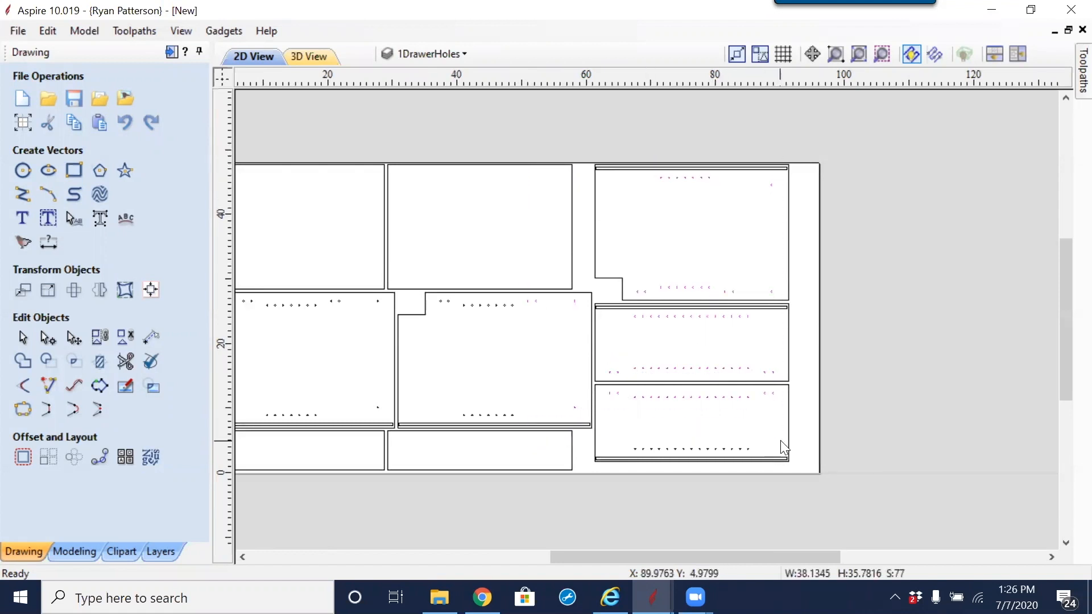
key(Delete)
click(652, 169)
key(Delete)
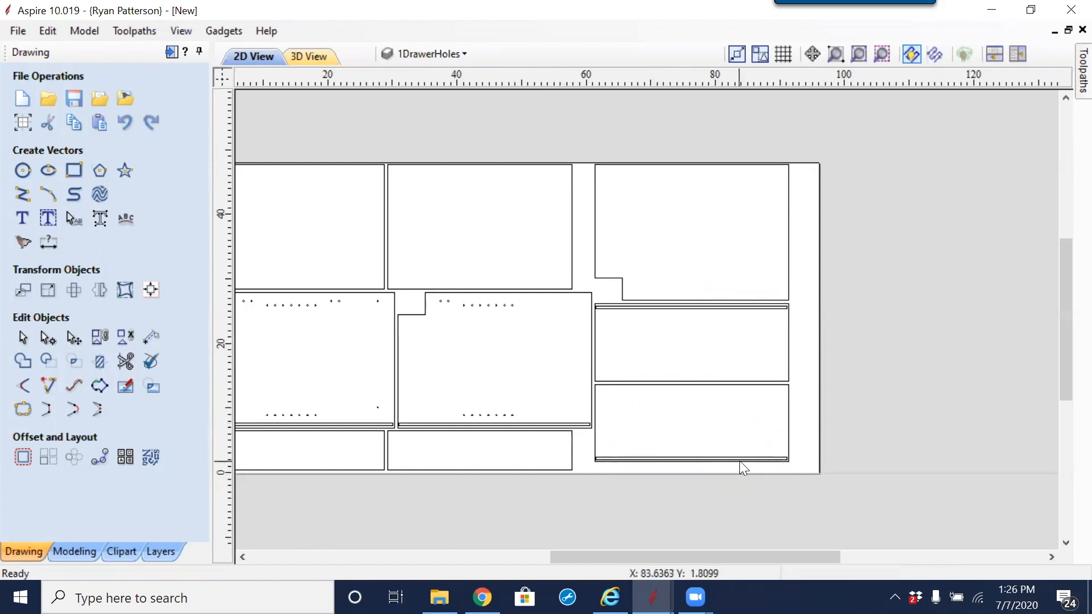
click(728, 457)
key(Delete)
Step: Delete the remaining drilling holes and the groove rectangle from the middle notched panel
drag(432, 390, 519, 453)
key(Delete)
drag(423, 254, 567, 376)
key(Delete)
click(564, 425)
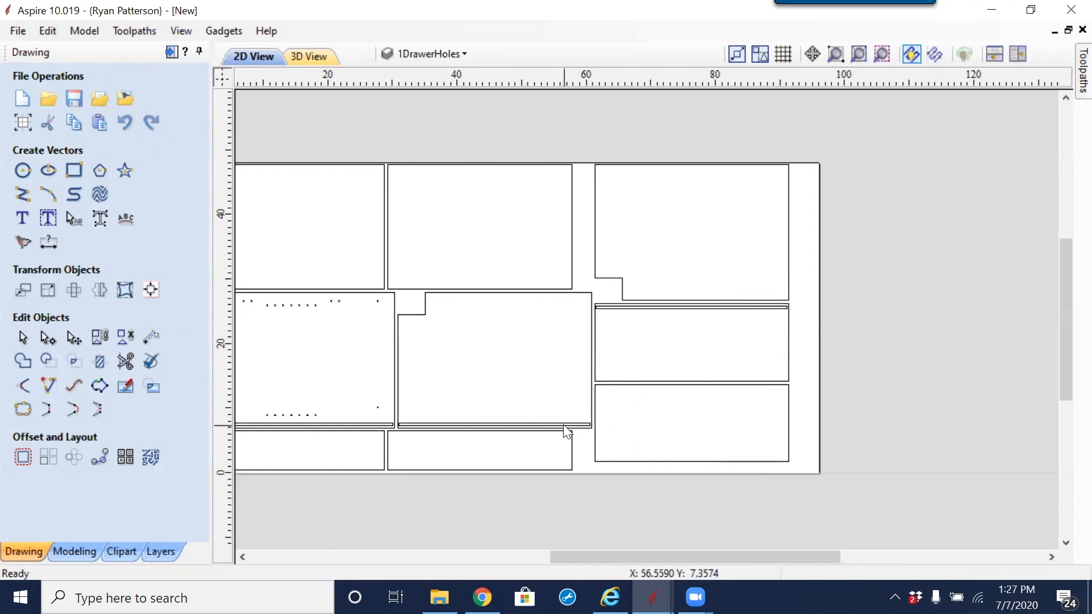
key(Delete)
Step: Delete the groove rectangle along the upper edge of the panel directly below the upper notched panel
scroll(624, 311, up, 6)
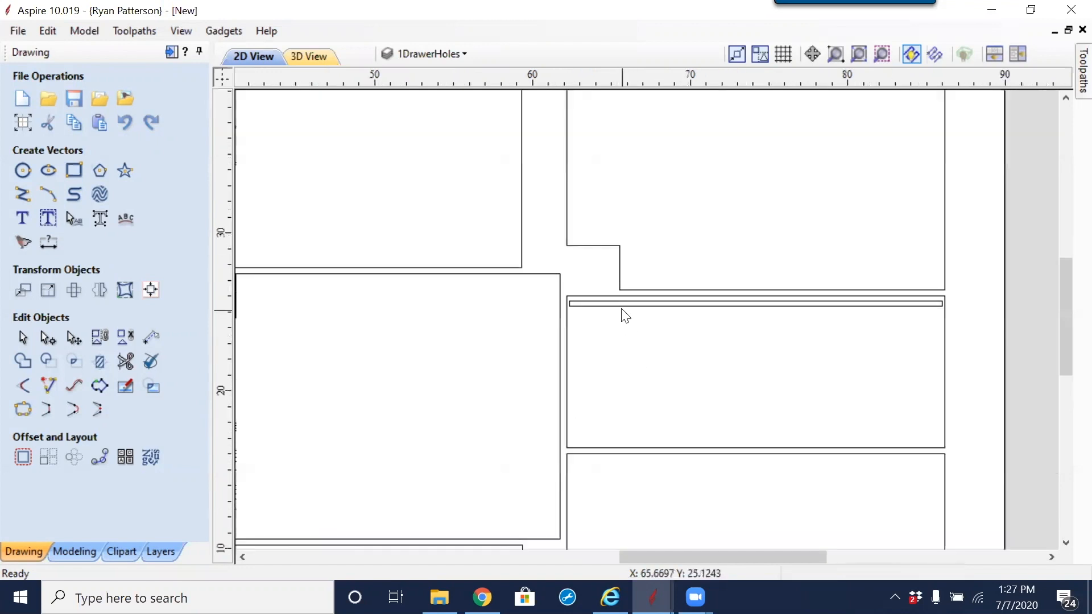
click(619, 301)
key(Delete)
Step: Delete the drilling holes and groove rectangle from the last notched panel, keeping only the part outlines
scroll(595, 339, down, 7)
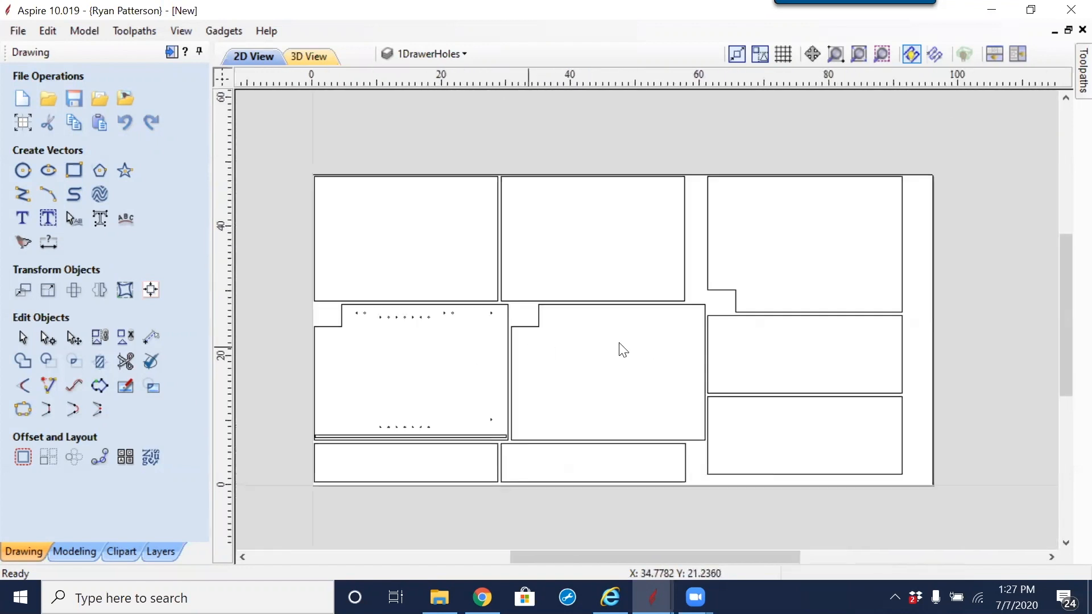
drag(658, 344, 697, 374)
key(Delete)
drag(463, 366, 678, 420)
key(Delete)
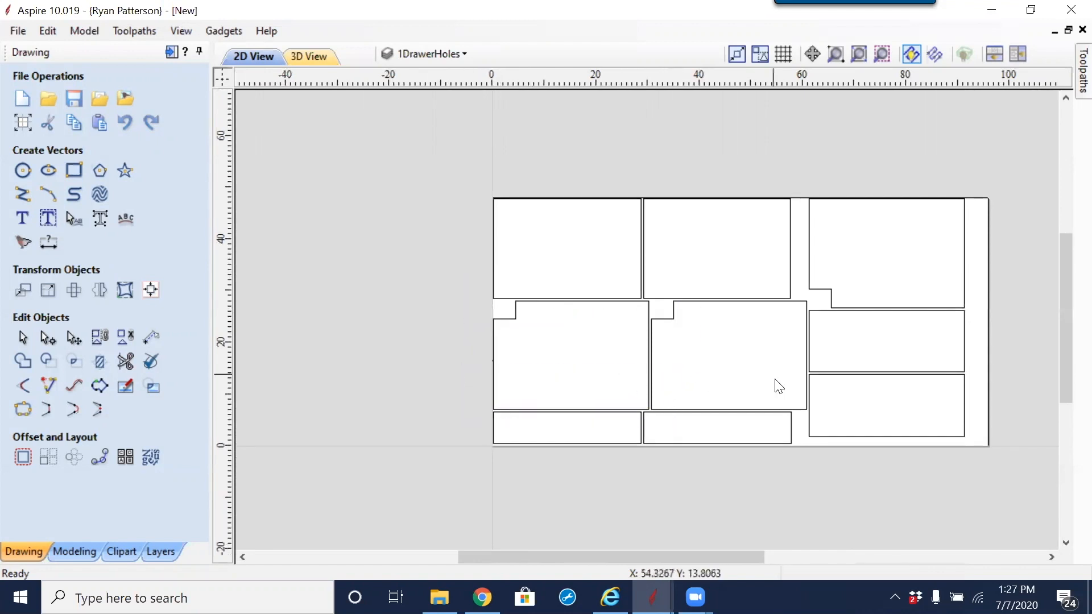
Step: Start a 2D Profile toolpath on all nine part outlines with a cut depth of .75 inches
middle_drag(775, 384, 648, 358)
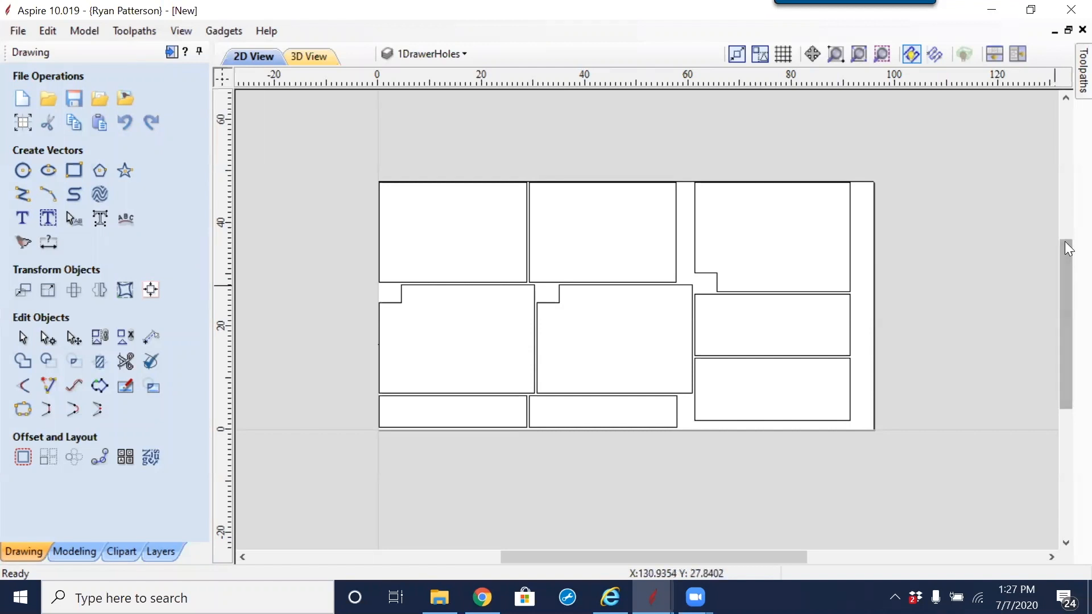
mouse_move(1069, 82)
click(1064, 52)
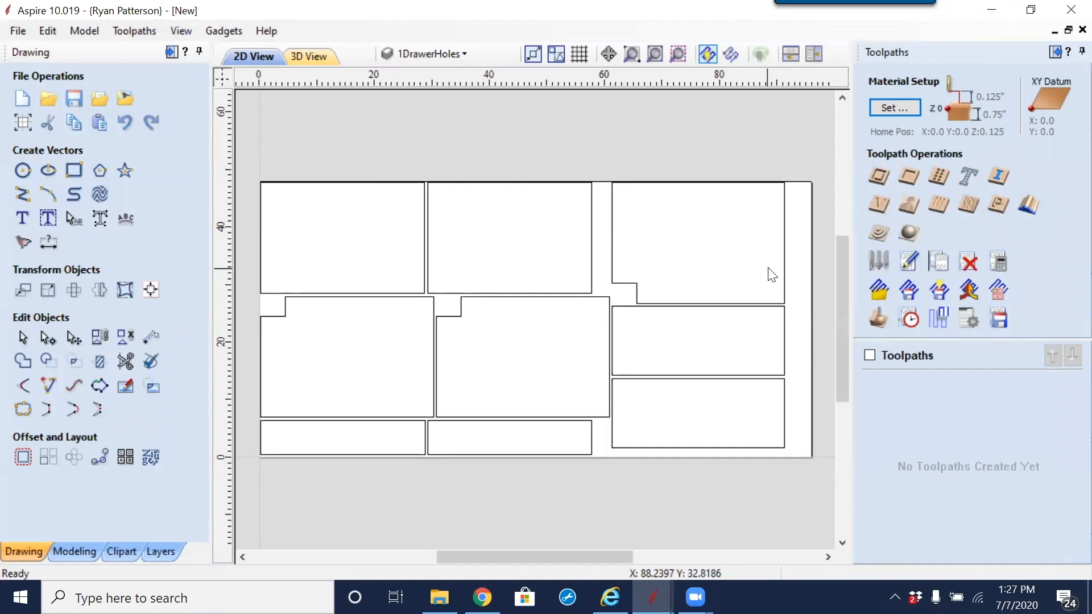
scroll(772, 275, down, 1)
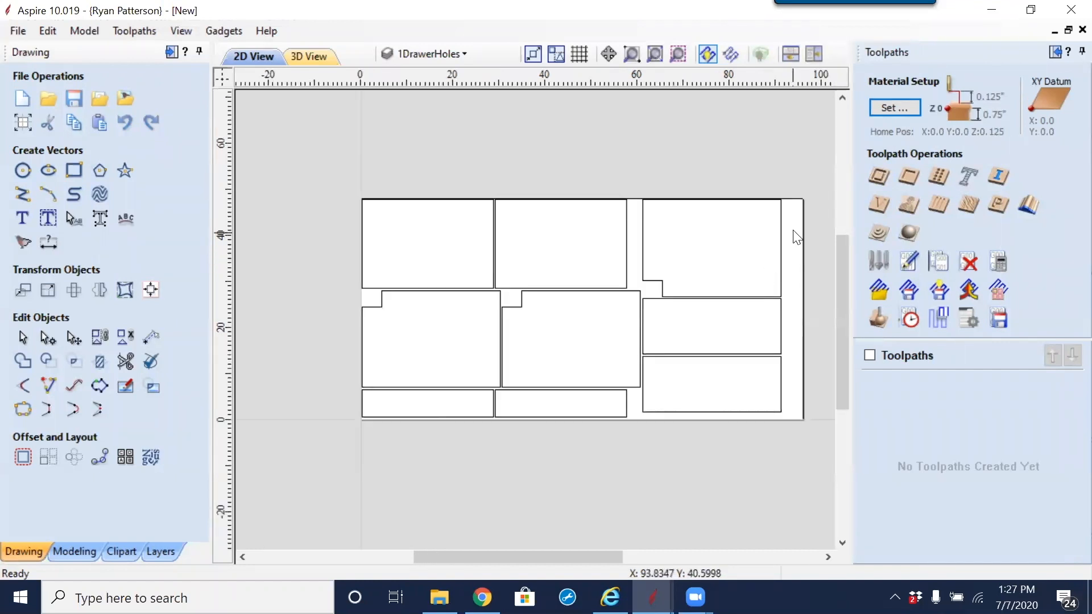
middle_drag(815, 264, 760, 264)
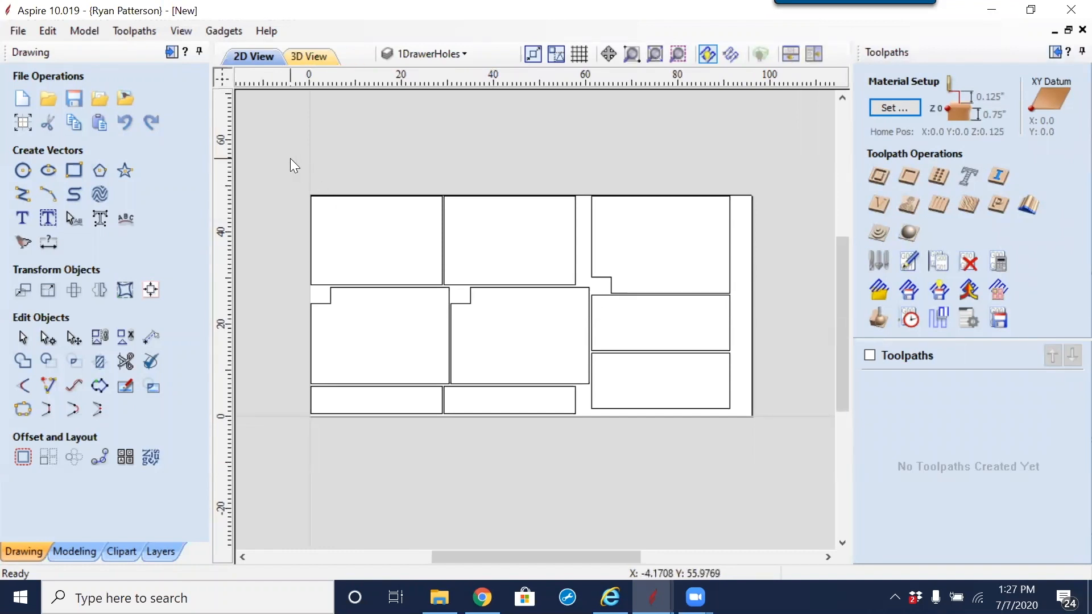
drag(290, 158, 775, 486)
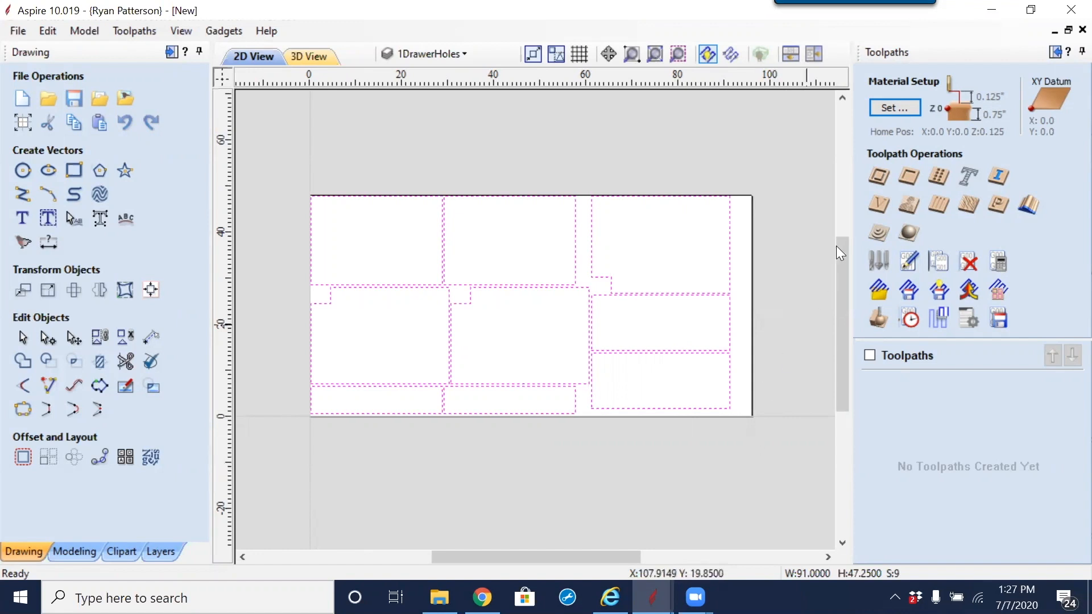
click(879, 174)
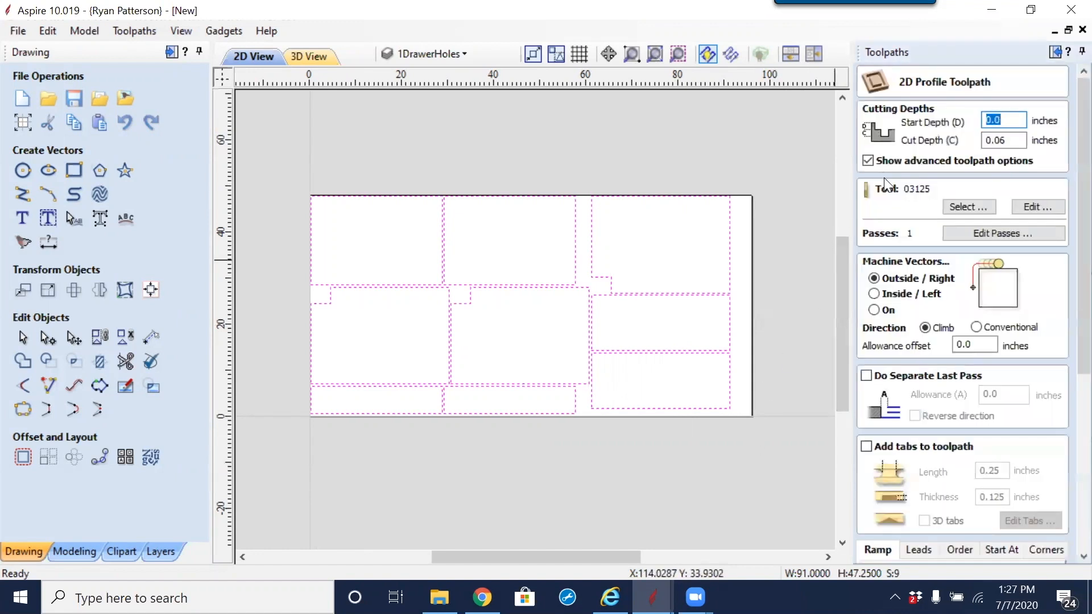
key(Tab)
text(.75)
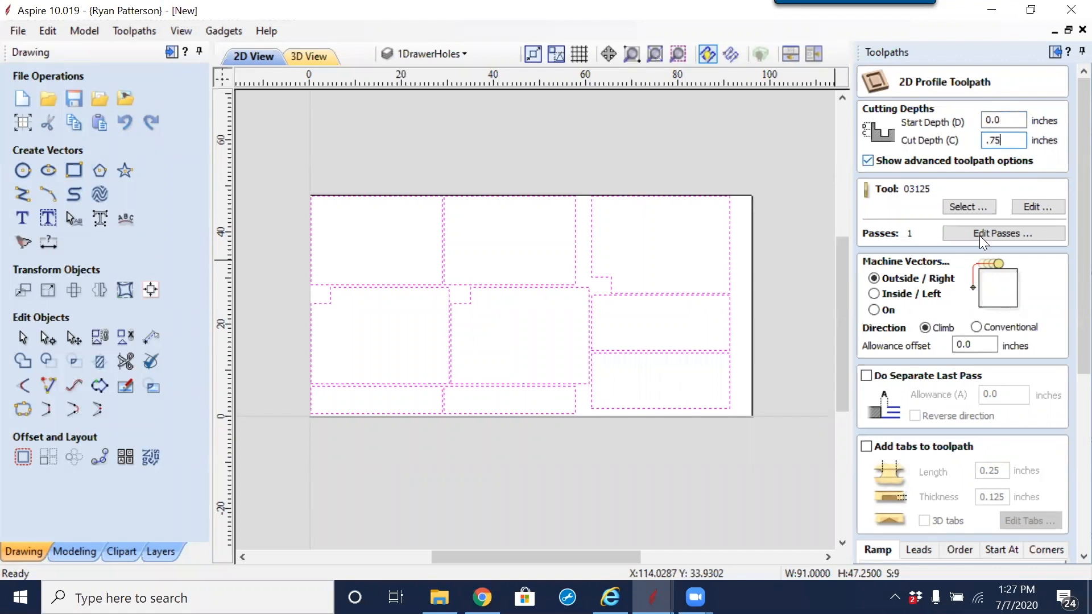
Step: Open the tool database for the profile toolpath, switch the material to Softwood and check the ungrouped 1/4" End Mill
click(964, 206)
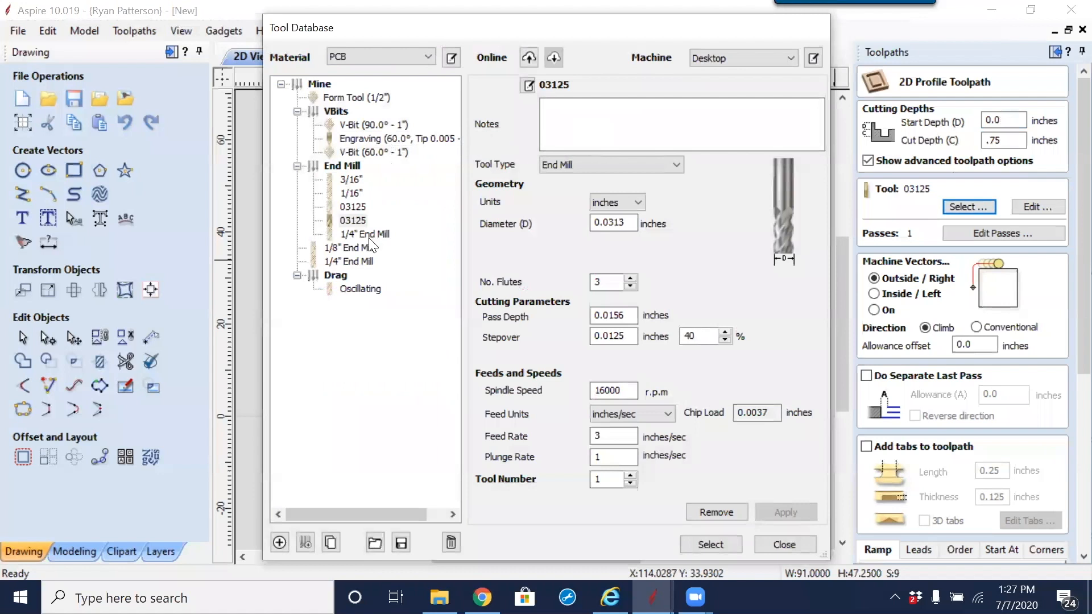
click(418, 56)
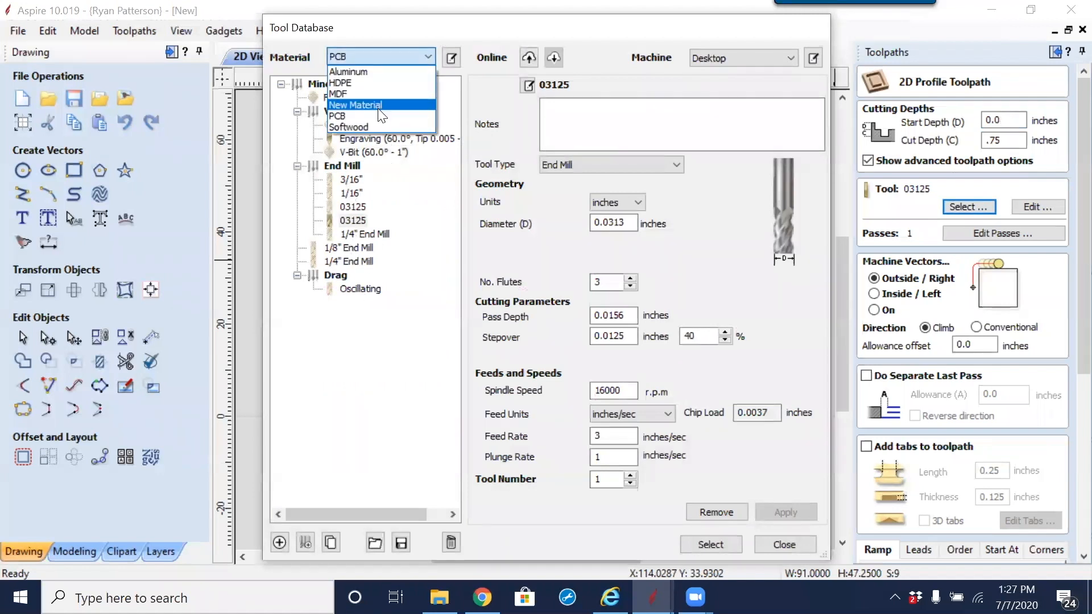
click(378, 126)
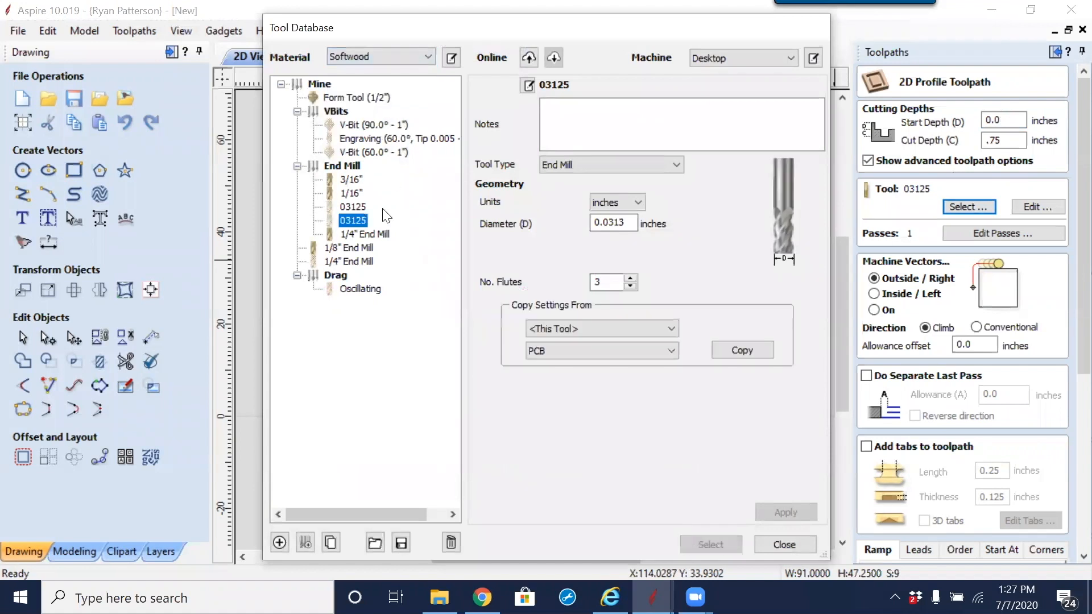
click(362, 262)
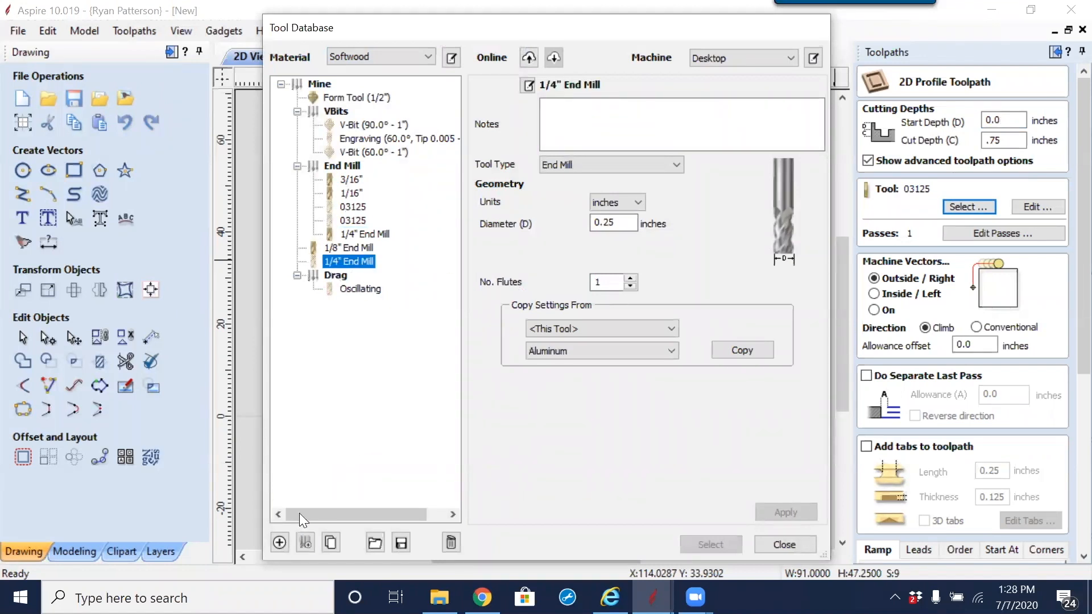
Step: Add a tool to the End Mill group with a .375 inch diameter and 2 flutes, and create its cutting settings
click(342, 165)
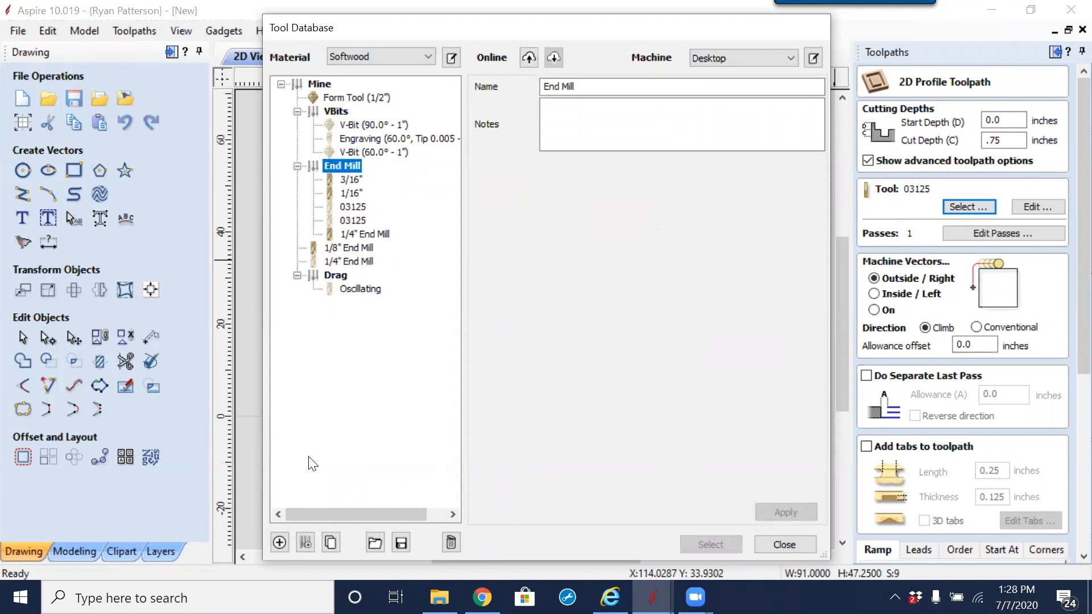
click(279, 542)
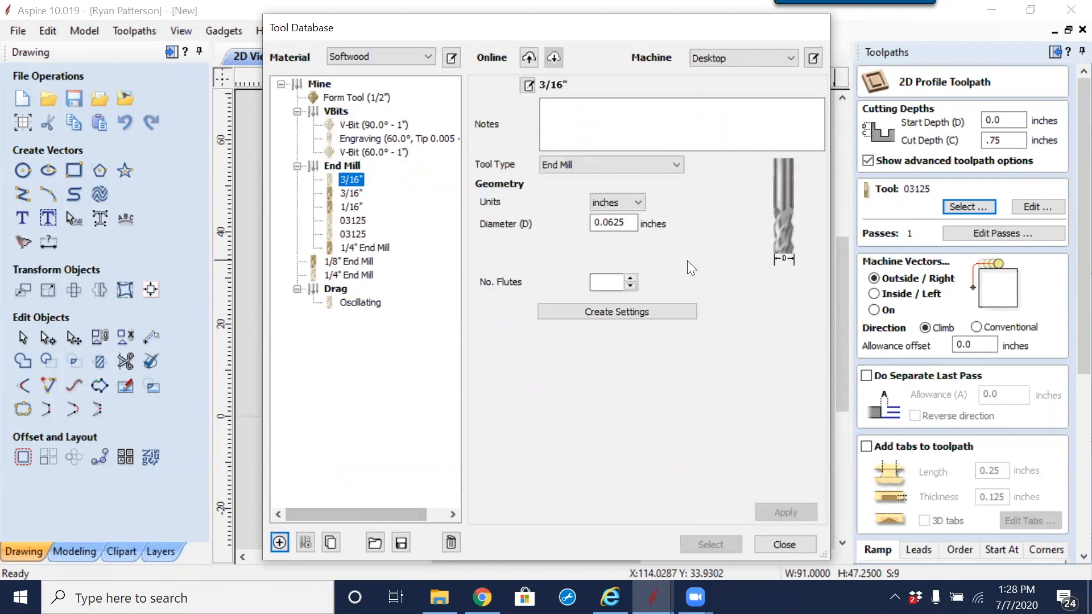
double_click(612, 221)
text(.375)
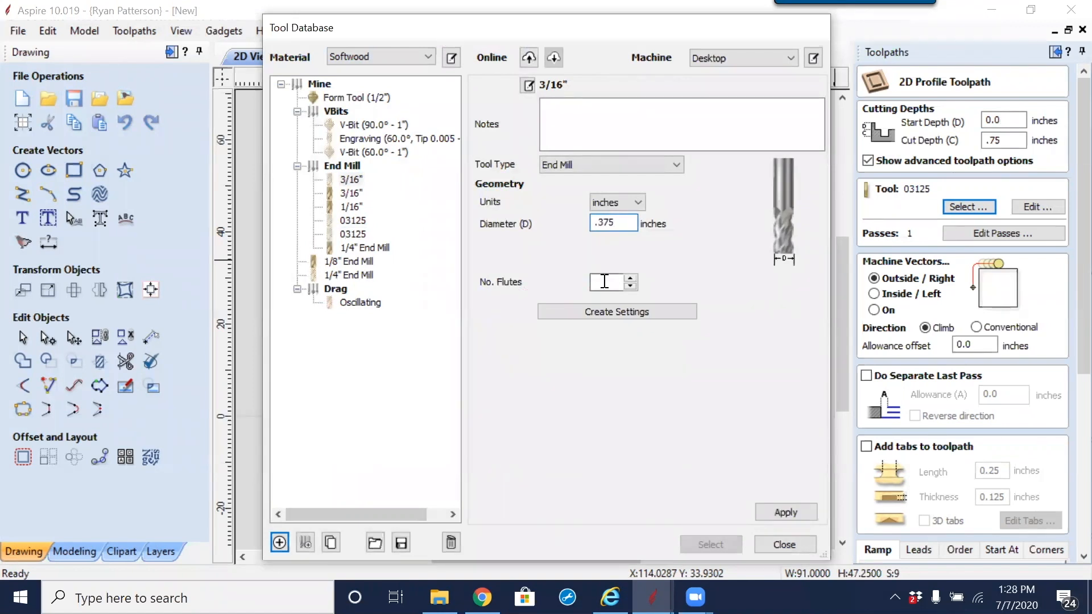
click(608, 281)
click(611, 315)
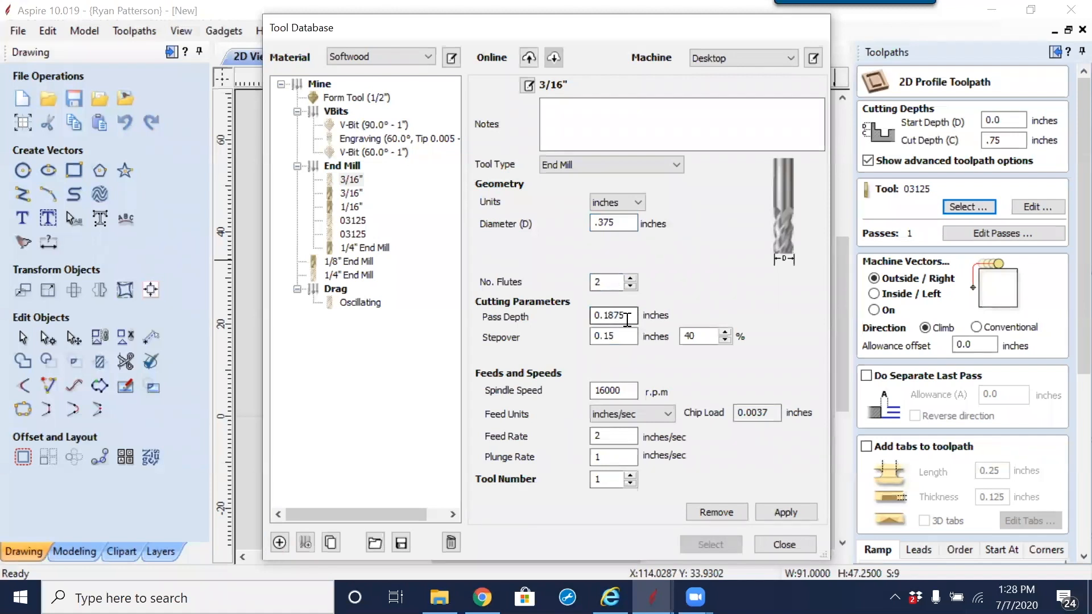
Step: Set the new end mill's pass depth to 1 inch, feed rate to 6 inches/sec and plunge rate to 2 inches/sec
key(ctrl+a)
text(1)
key(Tab)
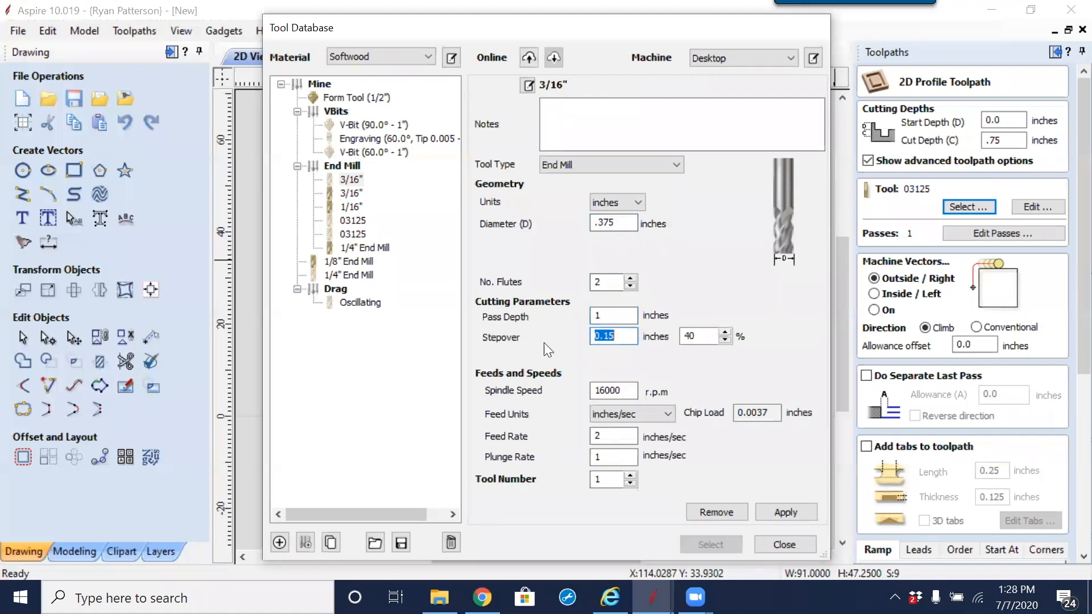
double_click(614, 435)
text(6)
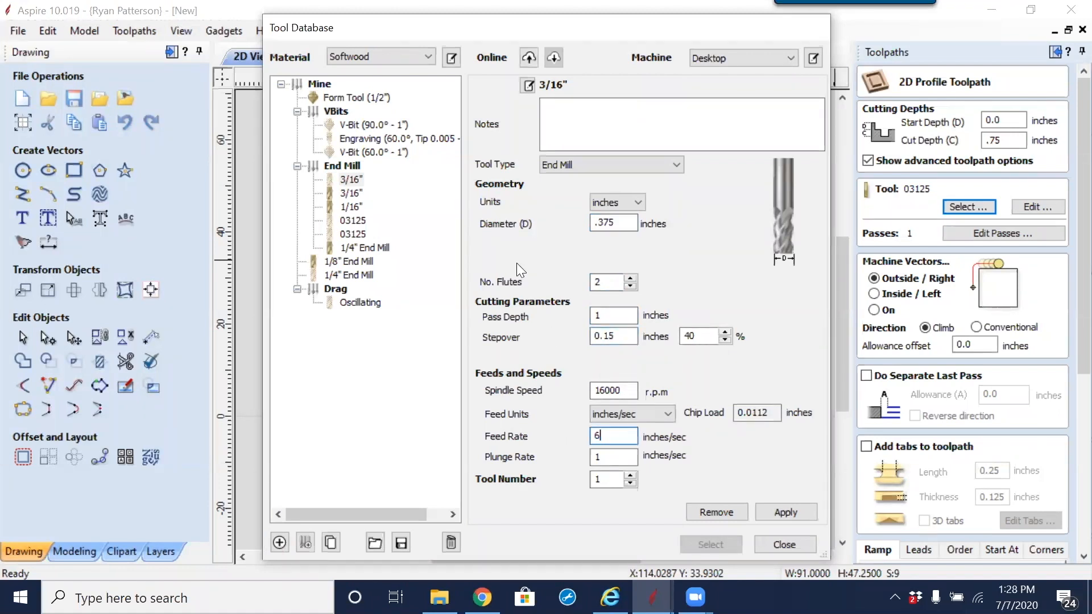
double_click(596, 457)
text(2)
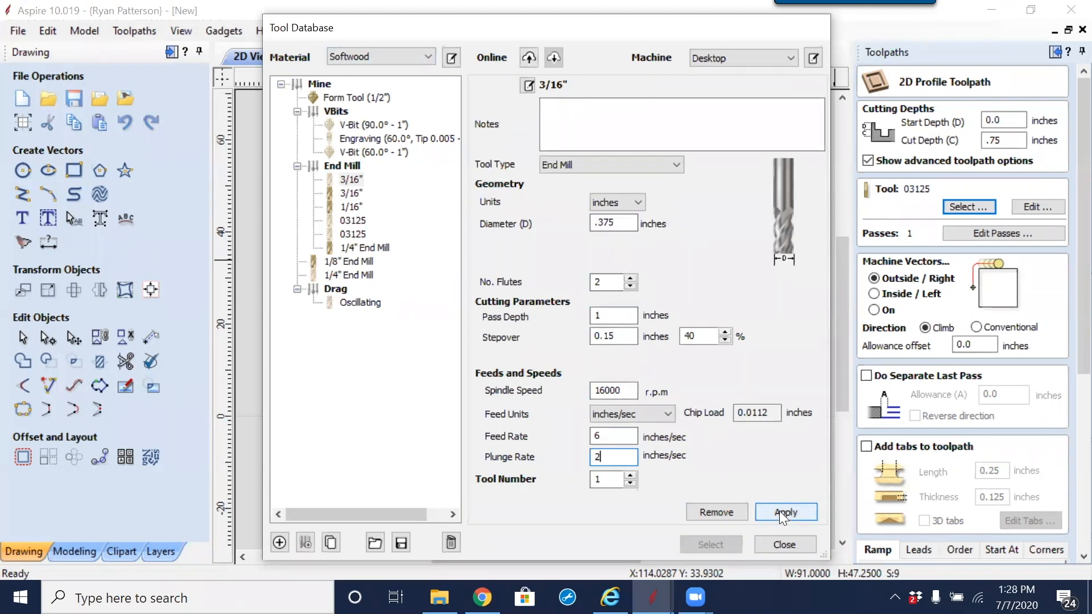
Step: Set the new end mill's spindle speed to 14000 r.p.m, apply the settings and assign the tool to the profile toolpath
drag(630, 390, 554, 382)
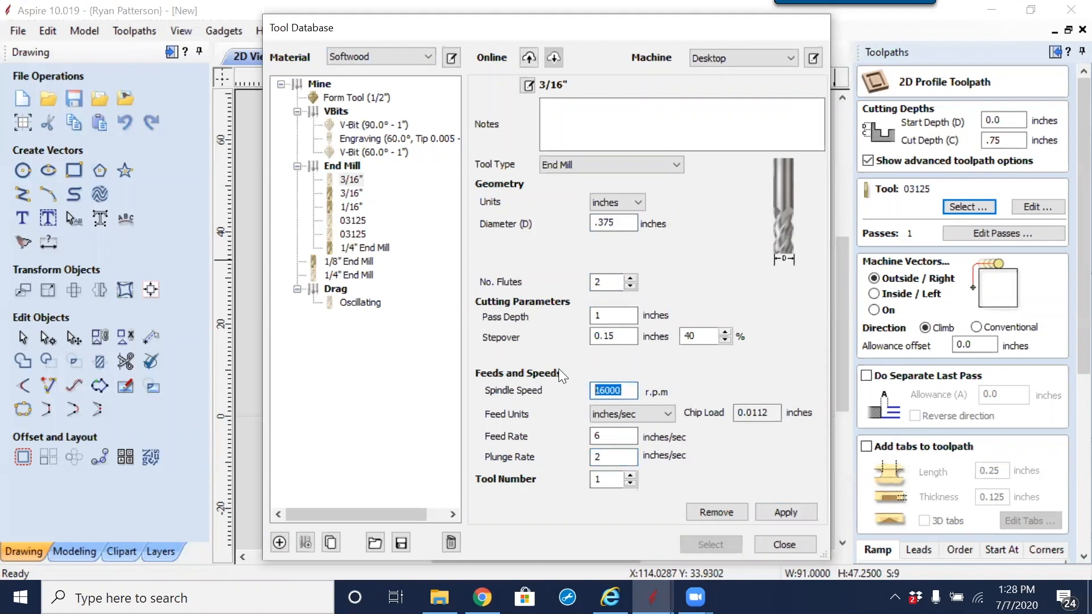
text(14000)
click(781, 509)
click(727, 540)
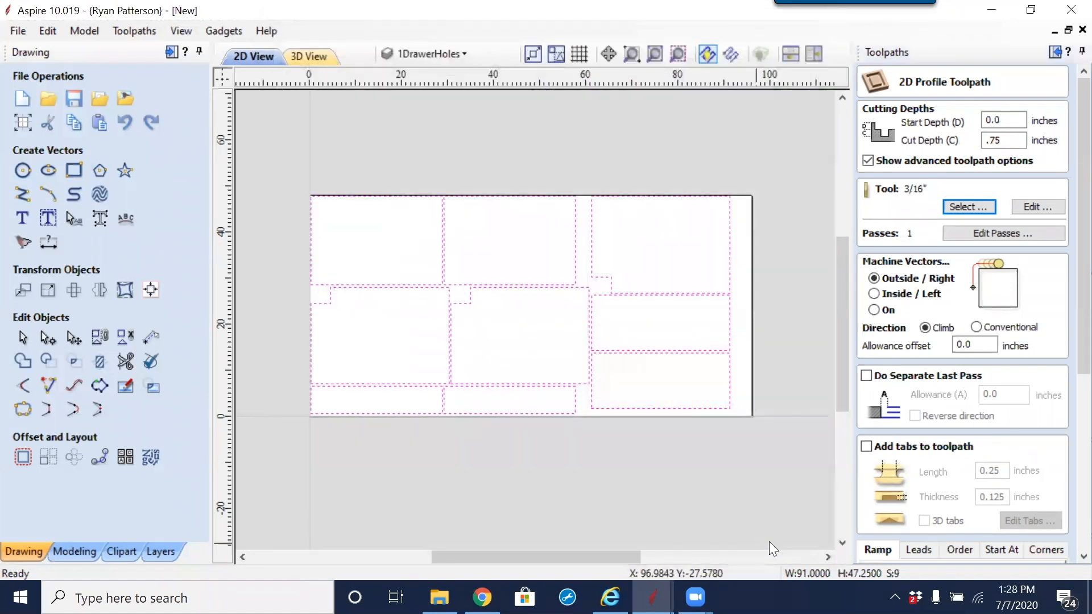
Step: Reopen the tool database and rename the new .375 inch end mill as 3/8
click(955, 206)
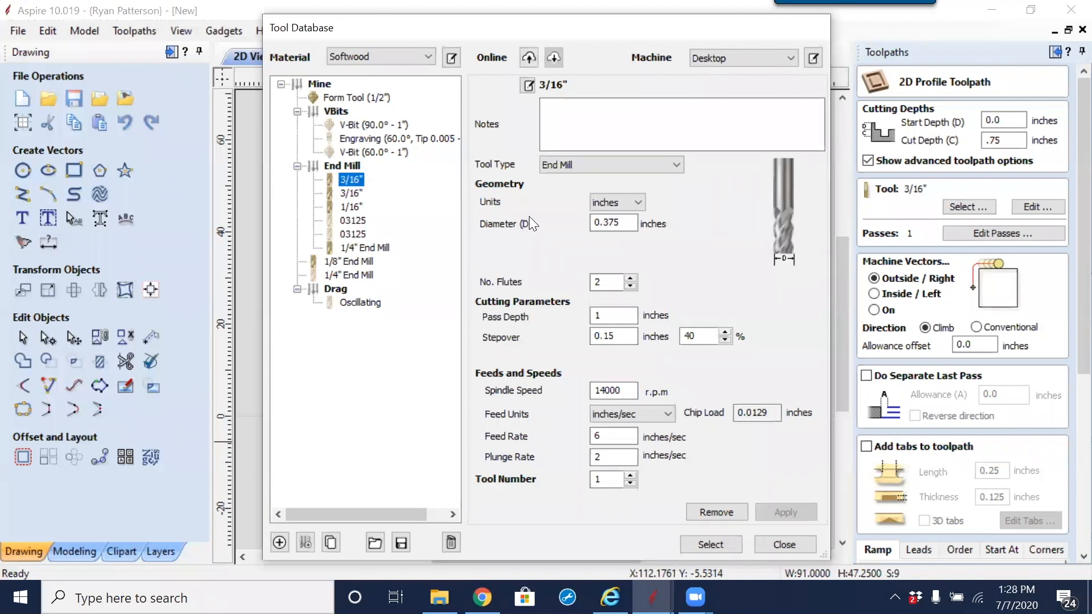
click(532, 87)
key(BackSpace)
text(3/8)
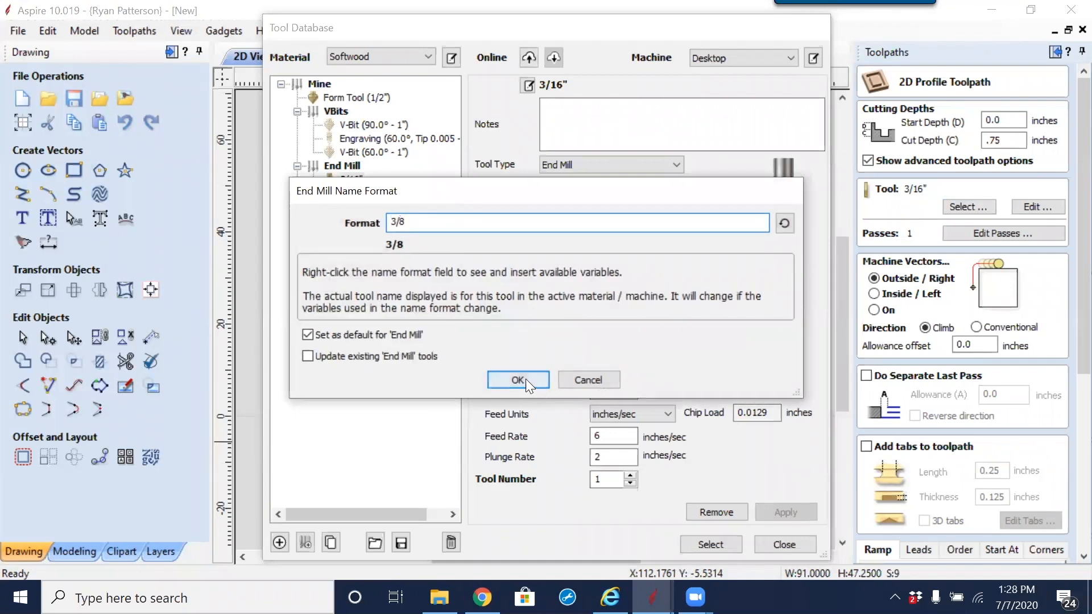
click(524, 378)
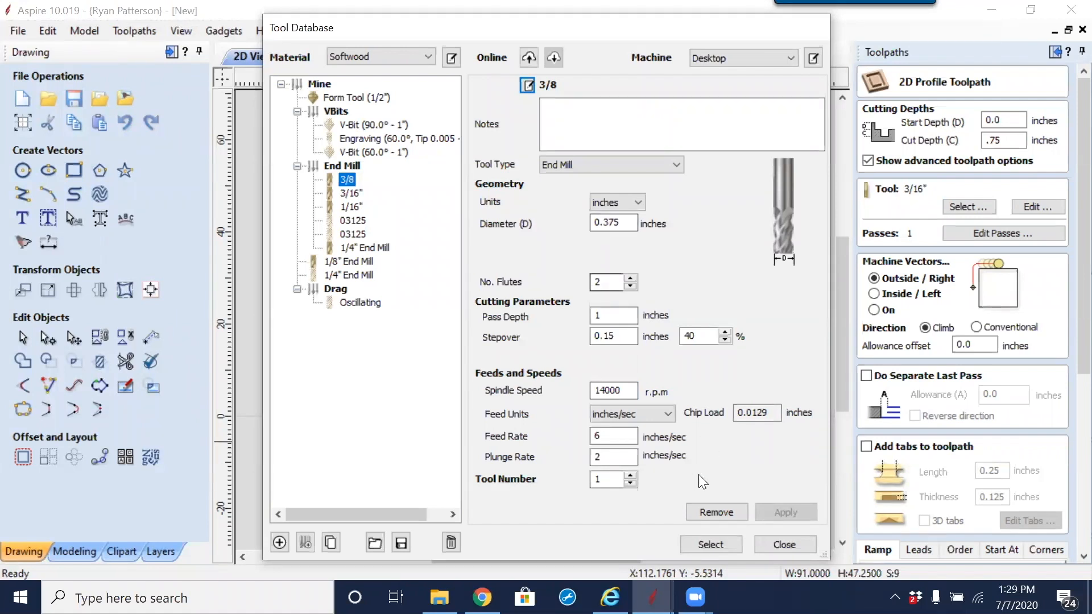
Step: Assign the 3/8 end mill to the 2D profile toolpath and calculate the toolpath for the selected part outlines
click(711, 544)
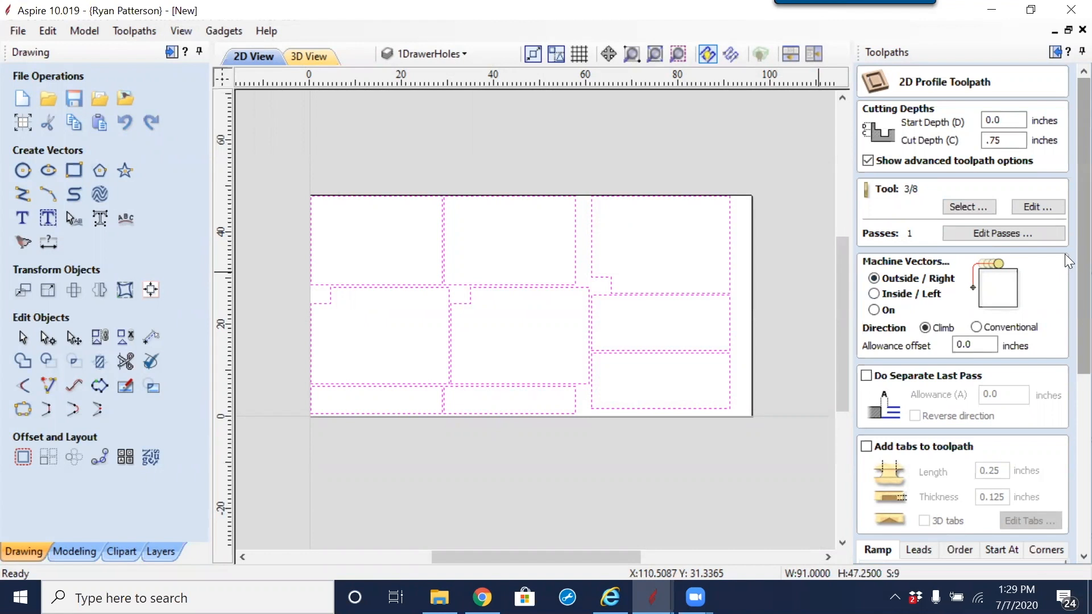
scroll(1069, 259, down, 5)
scroll(1043, 306, up, 5)
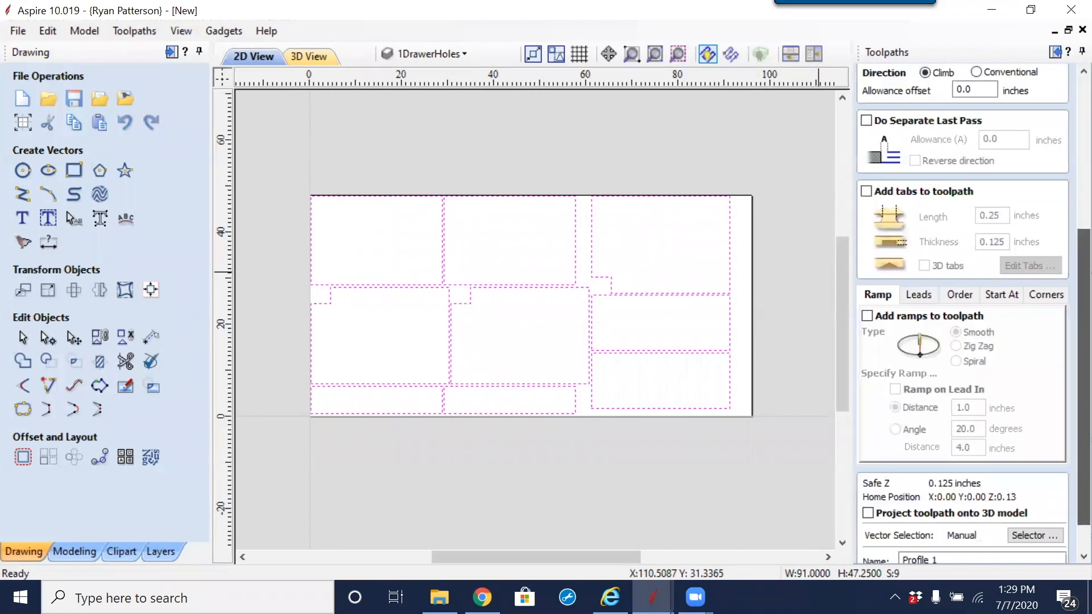
scroll(997, 333, down, 8)
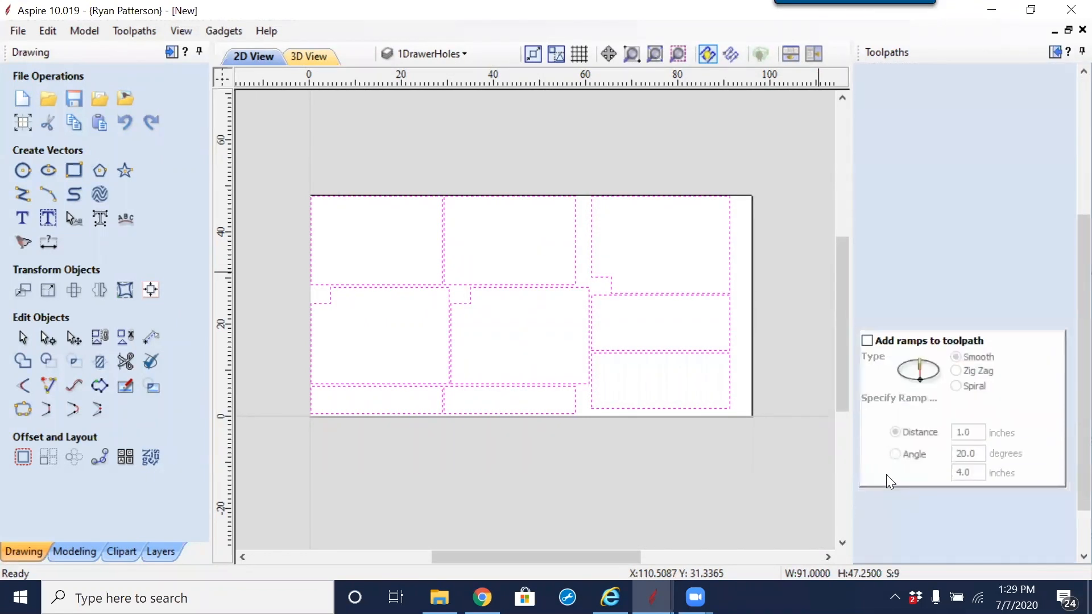
click(906, 555)
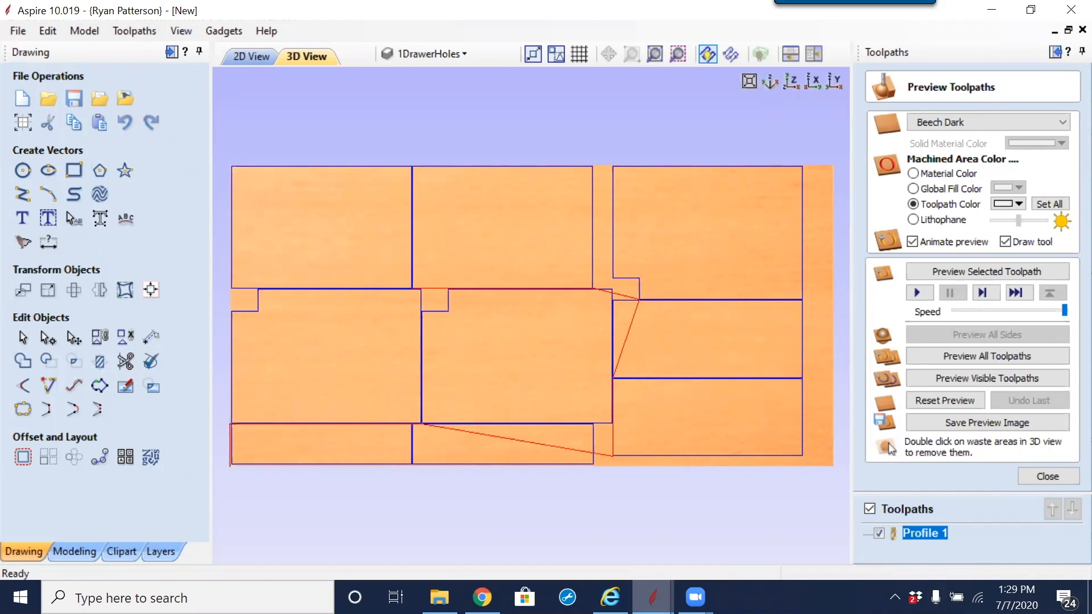
Step: Switch to File Explorer and browse the folders inside Trainings
click(439, 597)
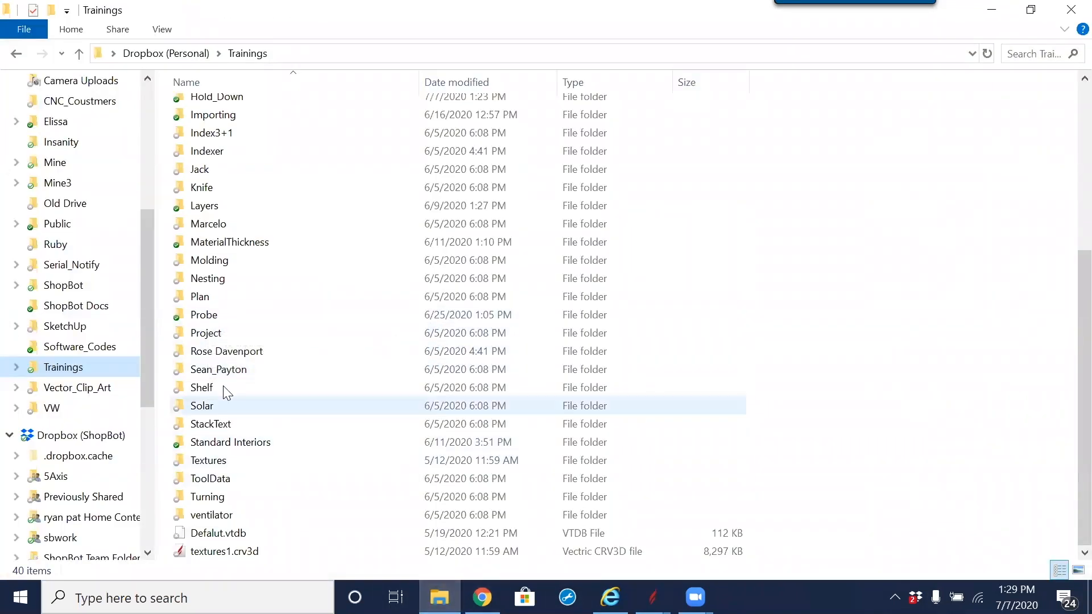
scroll(225, 364, up, 1)
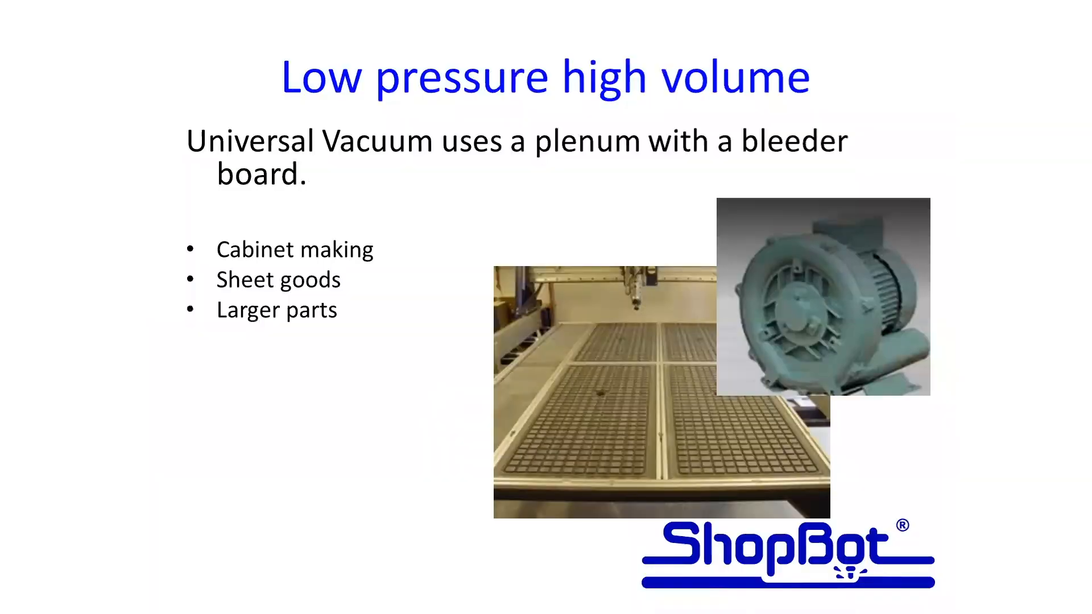
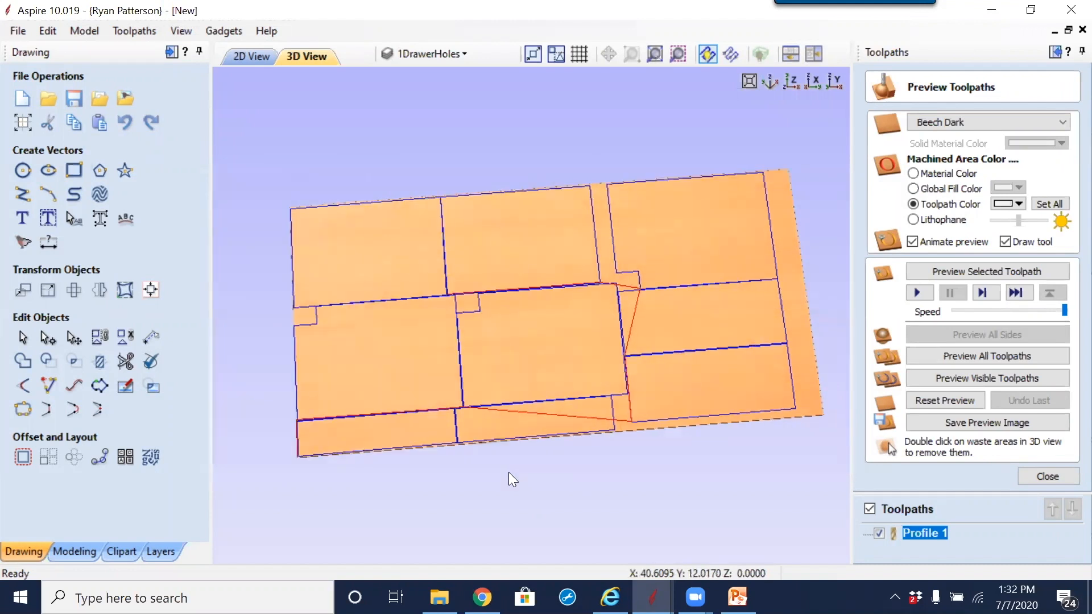
Step: Return to the 2D view of the nested parts, clear the selection and hide the Profile 1 toolpath
drag(580, 371, 650, 245)
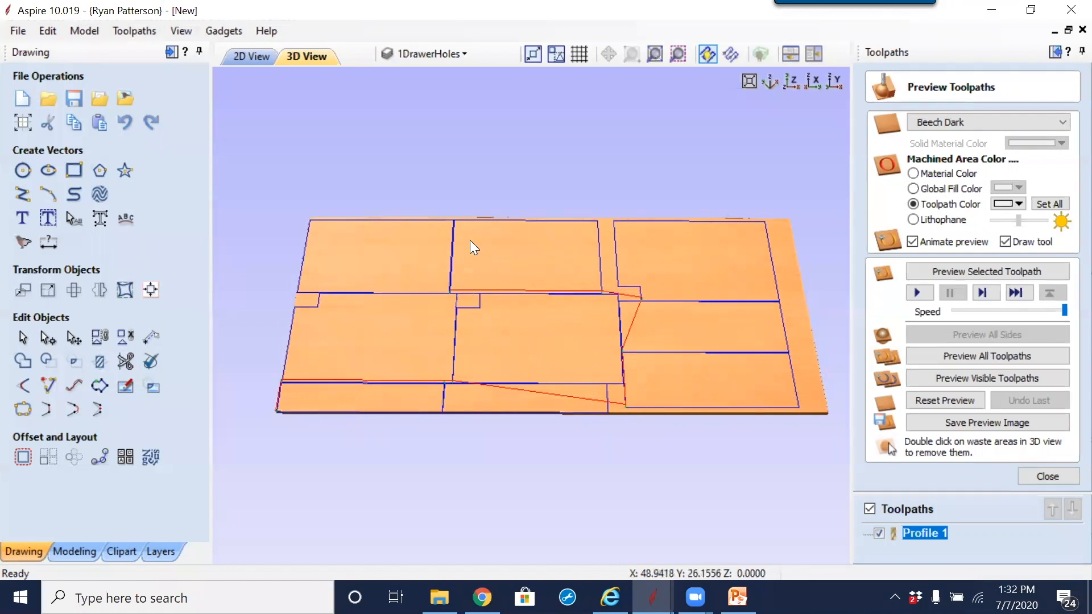
click(255, 59)
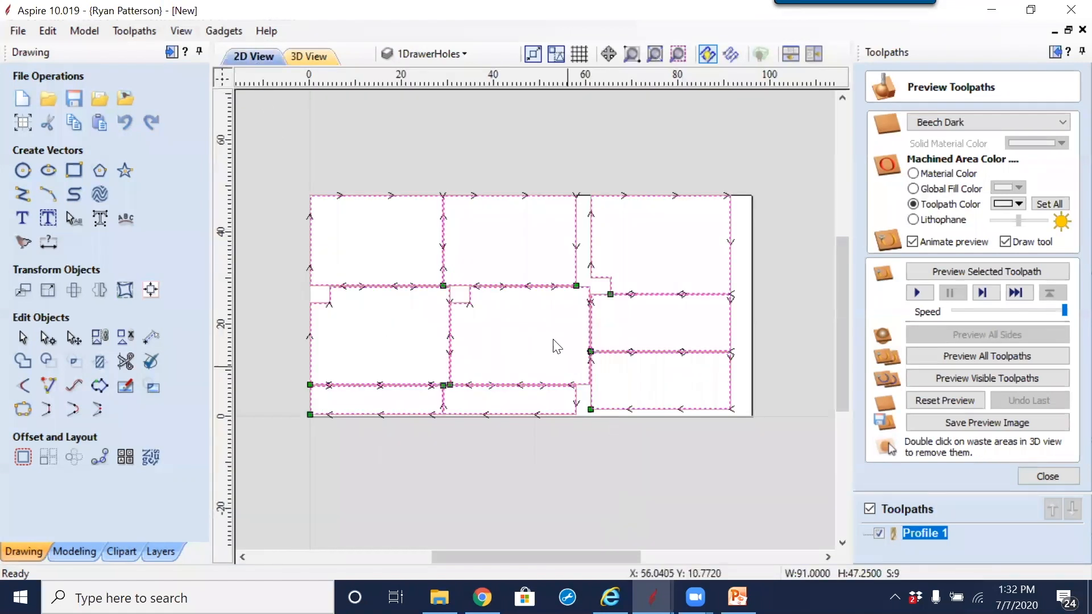
click(562, 359)
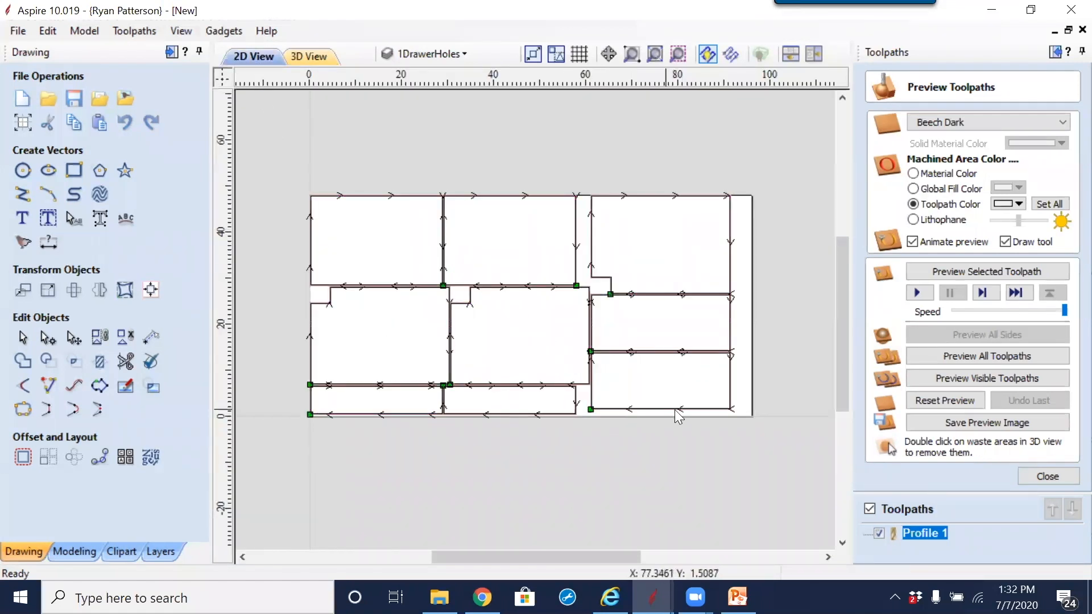
click(878, 533)
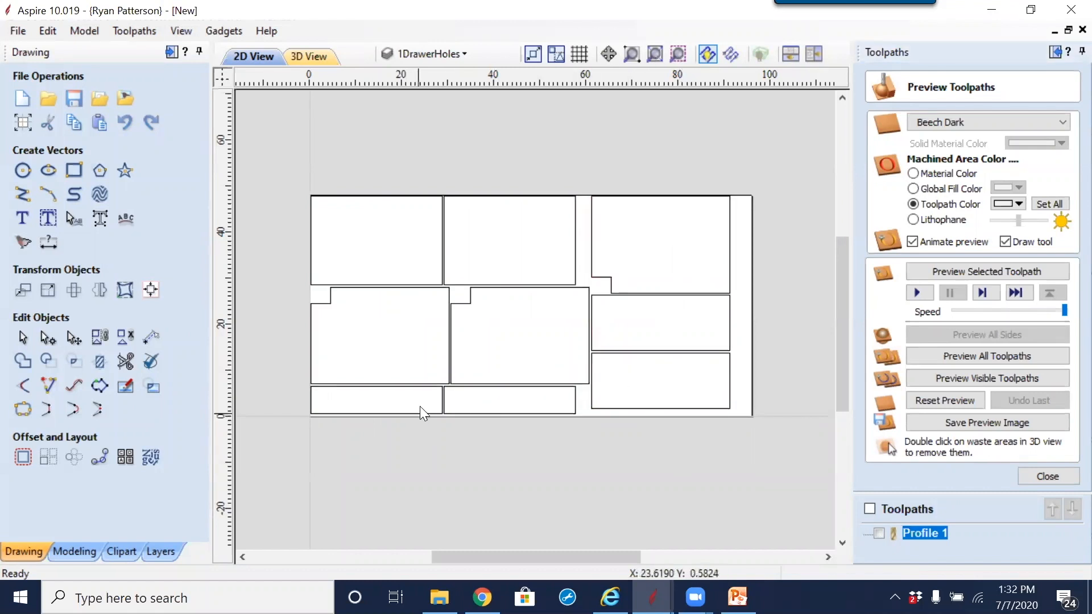
Step: Show the nodes of all part outlines and examine their start points along the lower row of the sheet
scroll(420, 408, up, 2)
scroll(737, 329, down, 2)
drag(737, 252, 423, 421)
key(n)
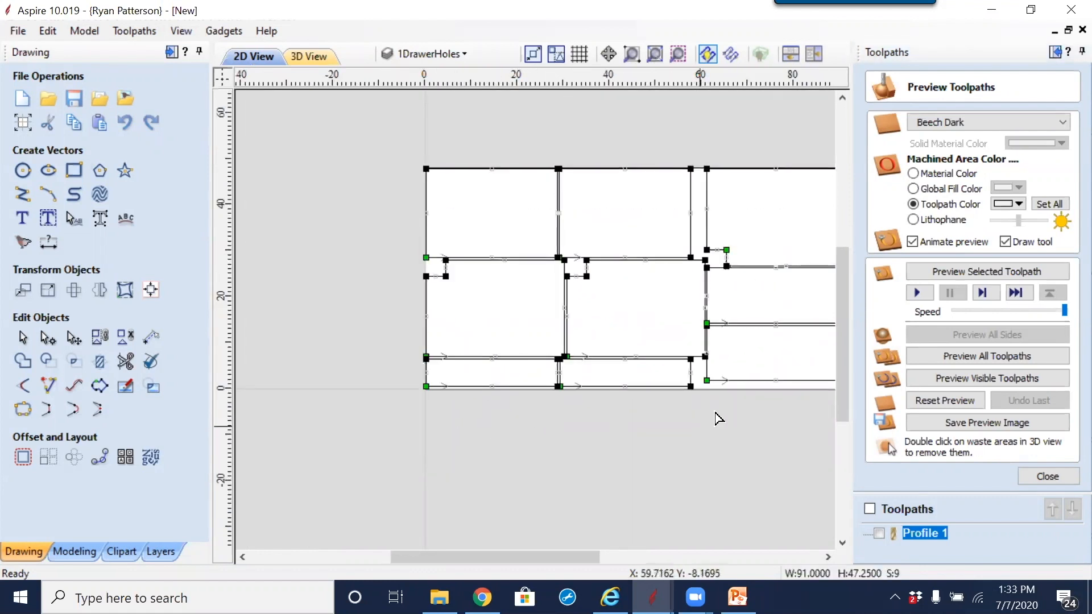
scroll(724, 395, up, 4)
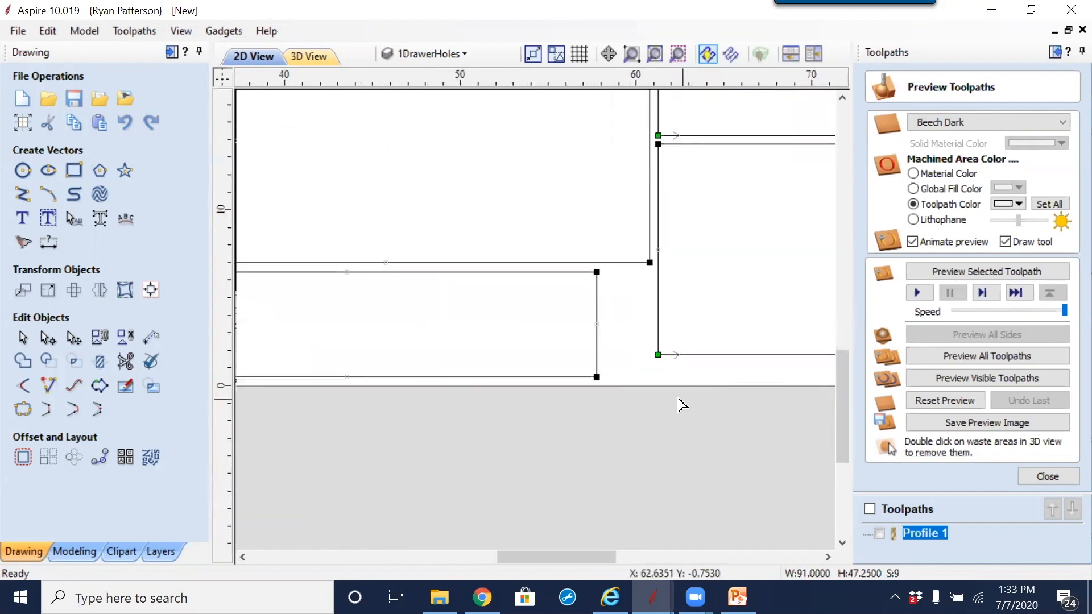
scroll(705, 358, down, 3)
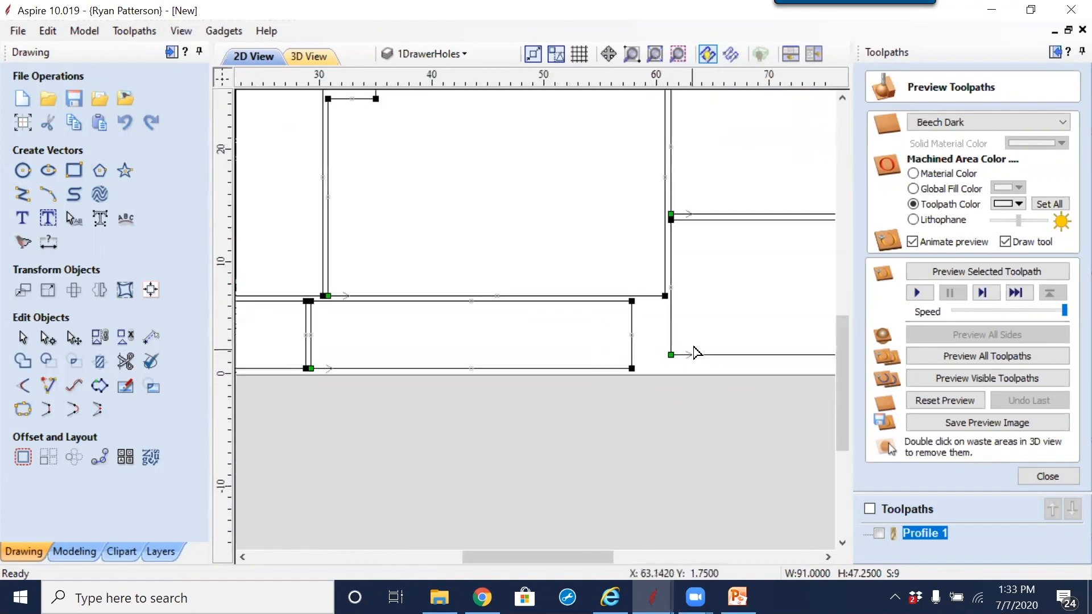
middle_drag(583, 322, 660, 321)
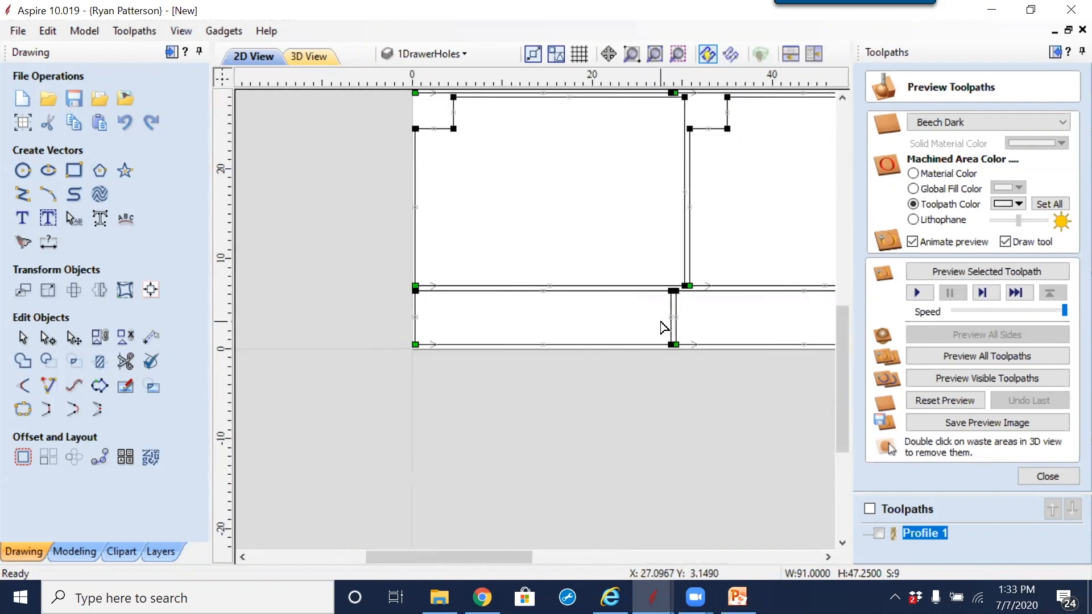
scroll(657, 324, down, 1)
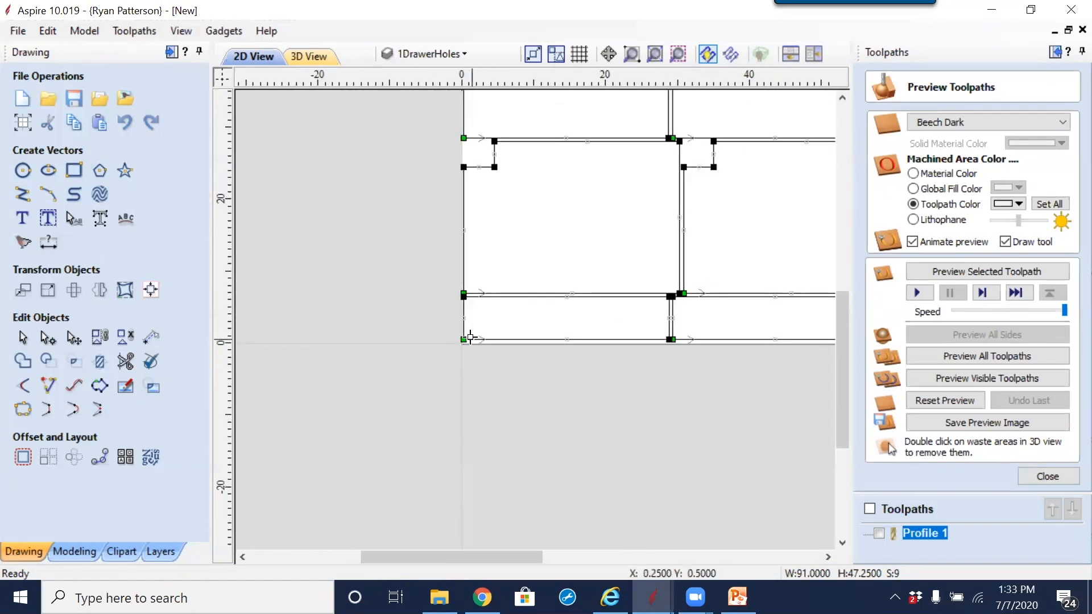
scroll(556, 349, up, 3)
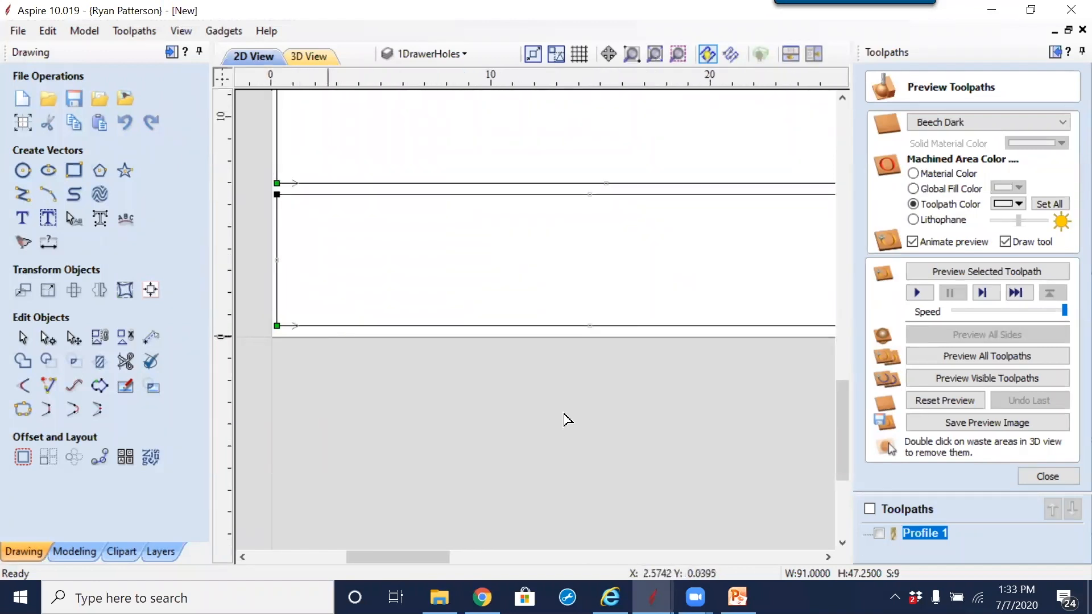
Step: Show Profile 1 again, reopen it for editing, set its cutting direction to Conventional and recalculate it
click(878, 533)
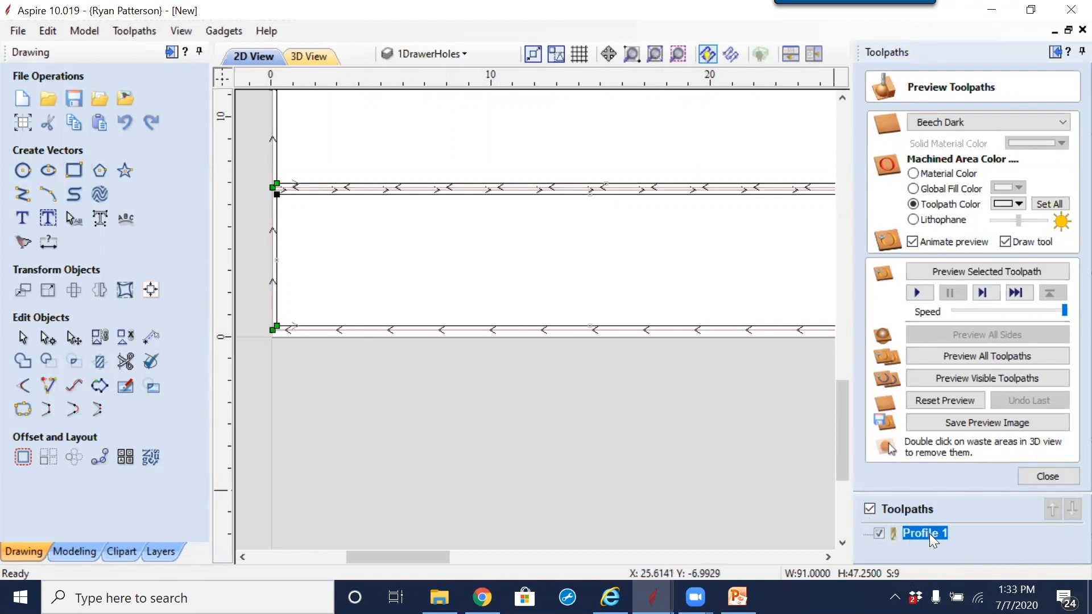
mouse_move(929, 535)
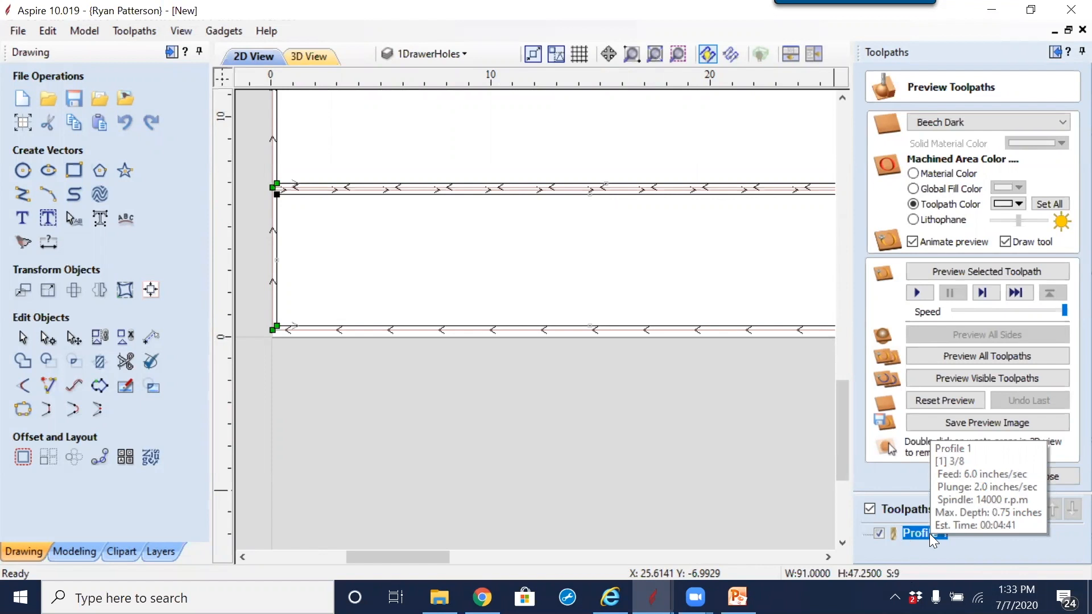
double_click(929, 533)
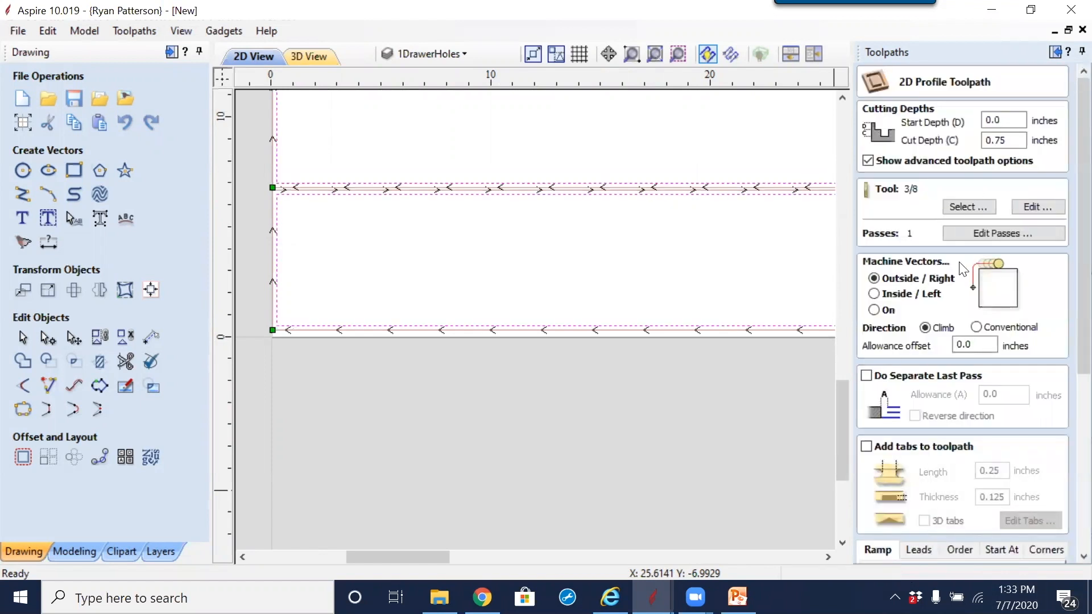
click(977, 329)
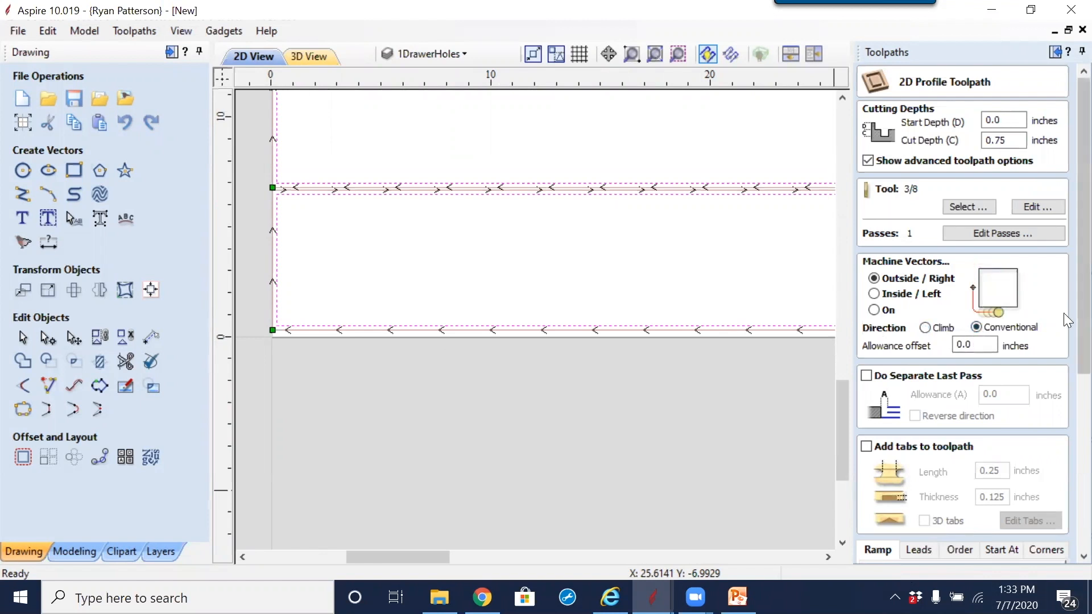
scroll(1064, 294, down, 5)
scroll(1024, 369, up, 5)
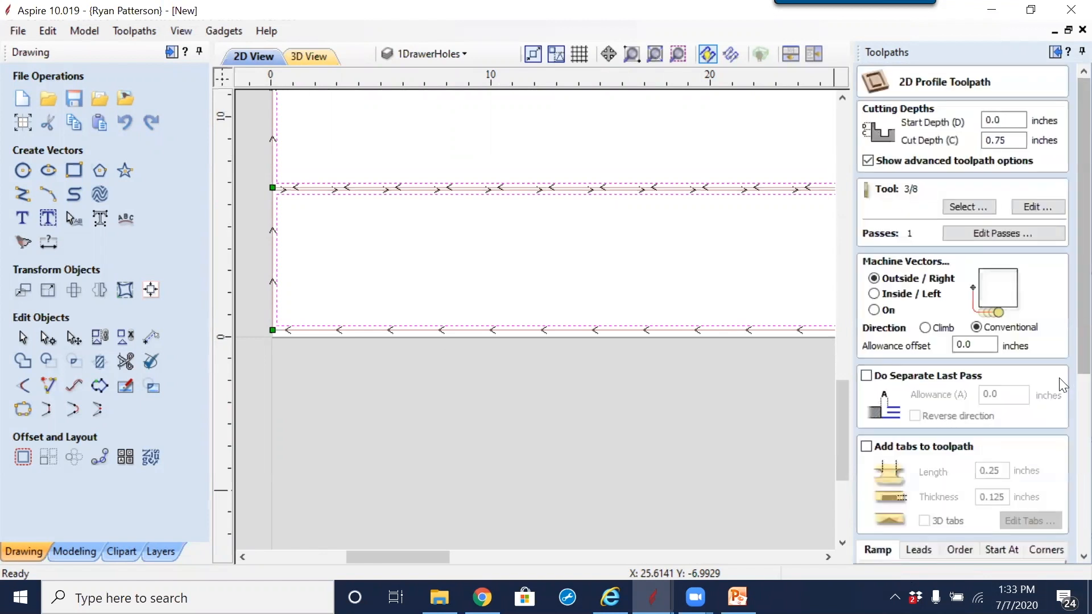
scroll(966, 440, down, 8)
scroll(965, 438, down, 3)
click(891, 550)
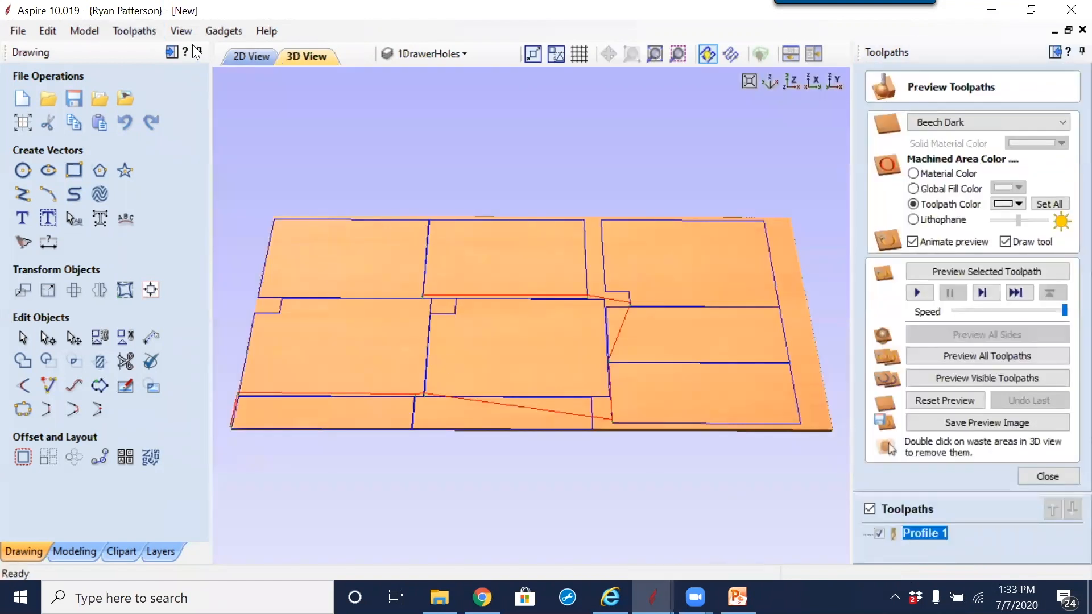
Step: Examine the recalculated toolpath's direction arrows and start points in the 2D view, especially around the lower-left narrow part
click(242, 57)
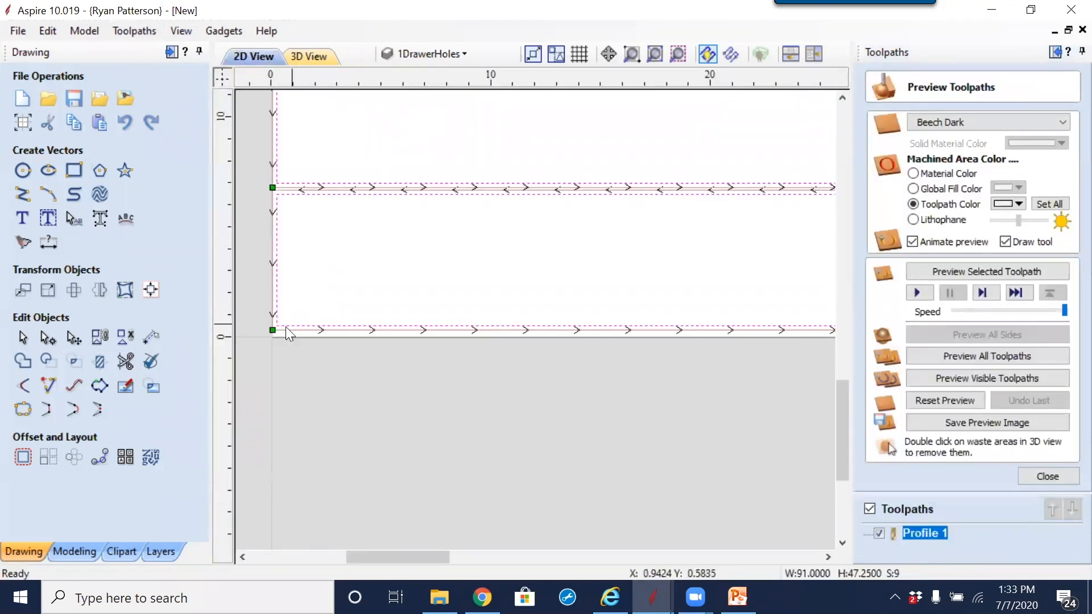
scroll(319, 359, up, 6)
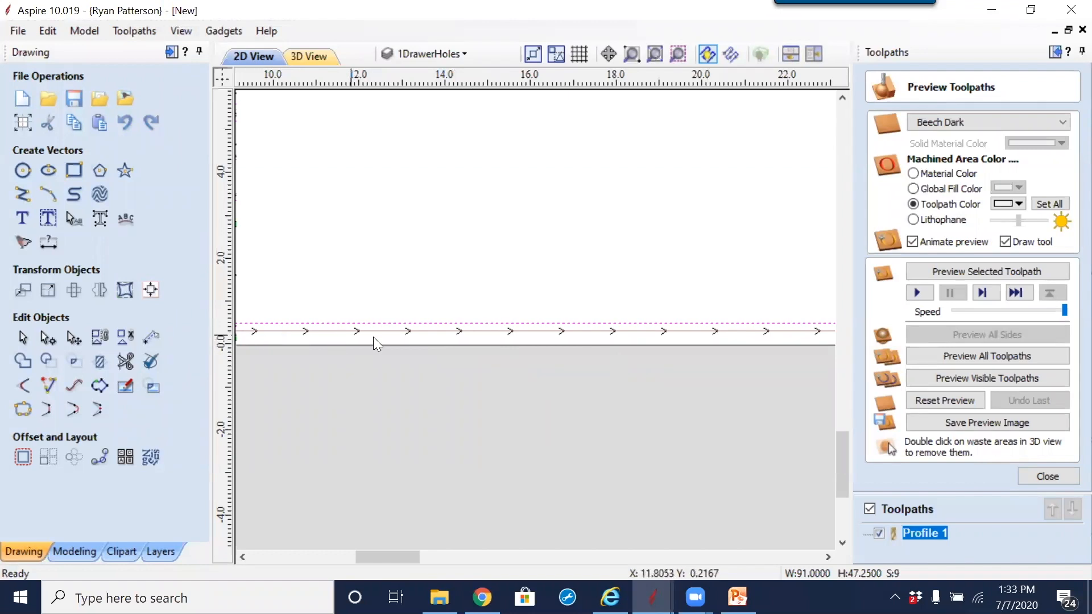
scroll(536, 386, down, 5)
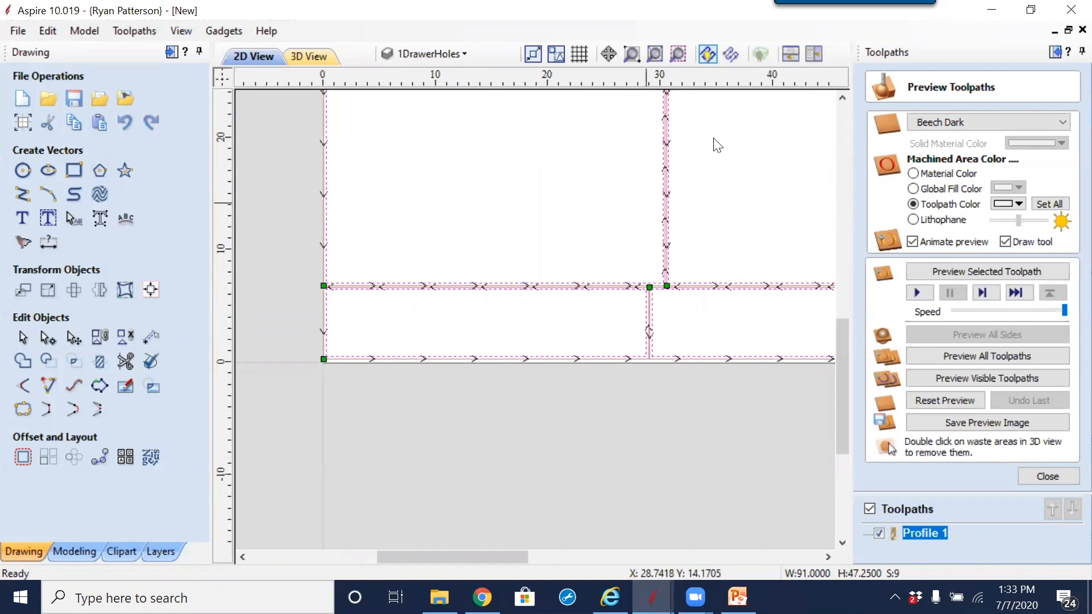
scroll(732, 208, down, 2)
middle_drag(662, 244, 540, 362)
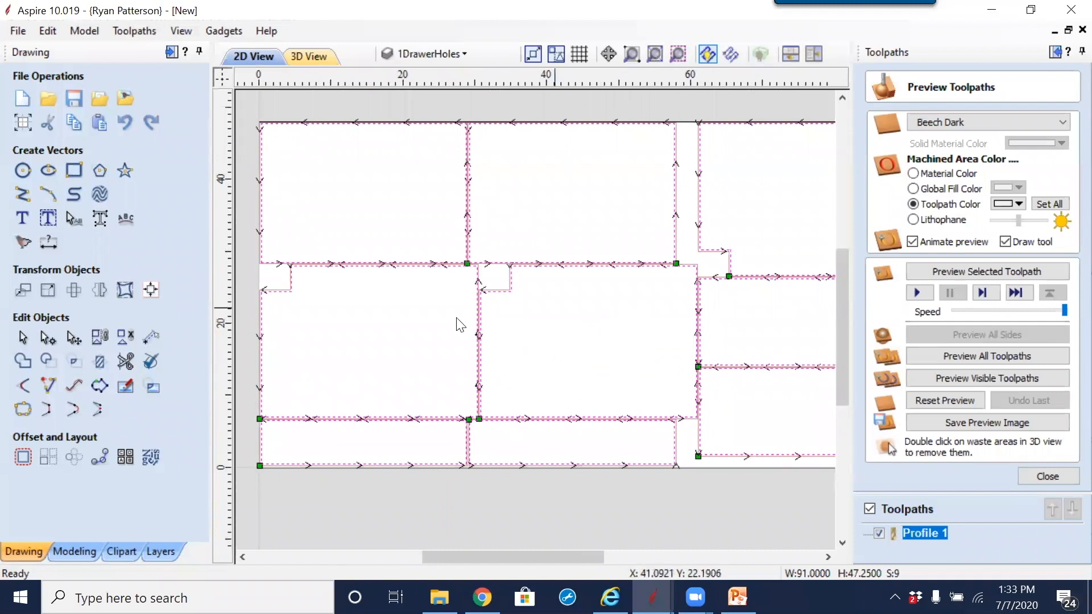
middle_drag(313, 437, 379, 391)
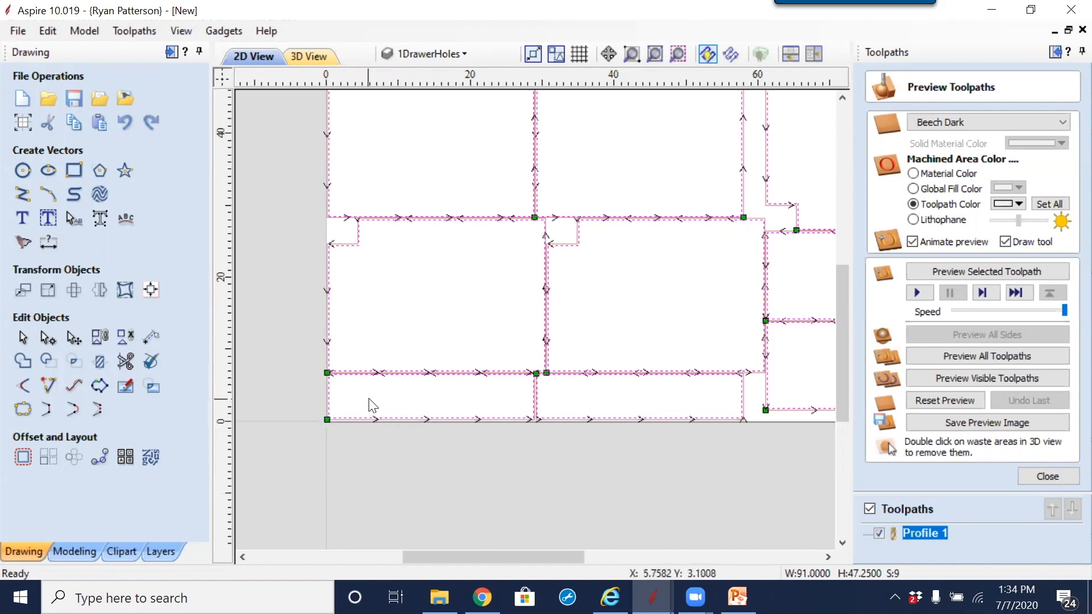
scroll(364, 398, up, 2)
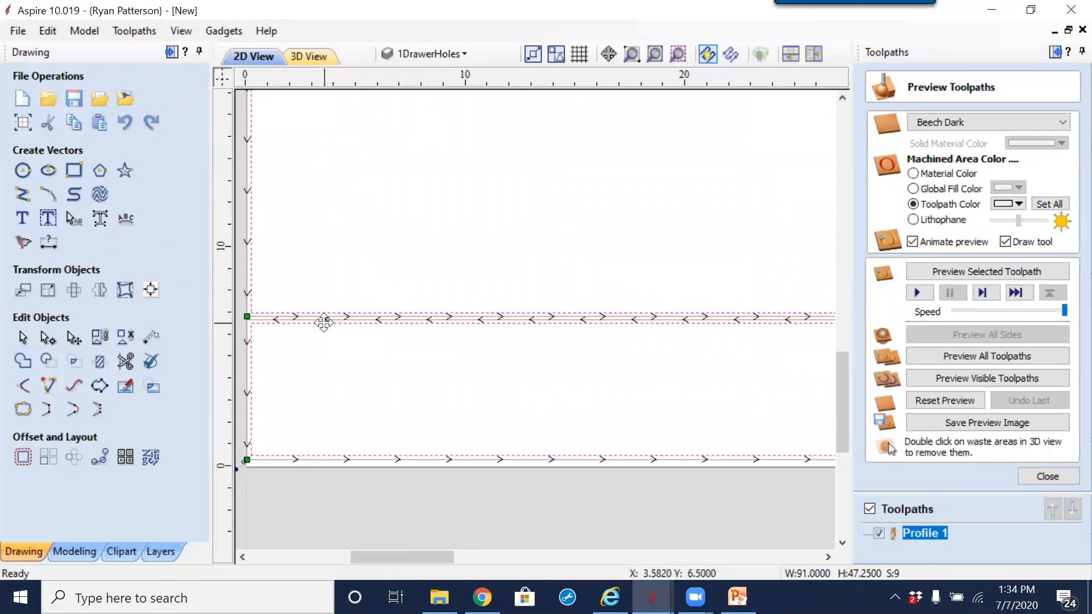
scroll(254, 446, up, 2)
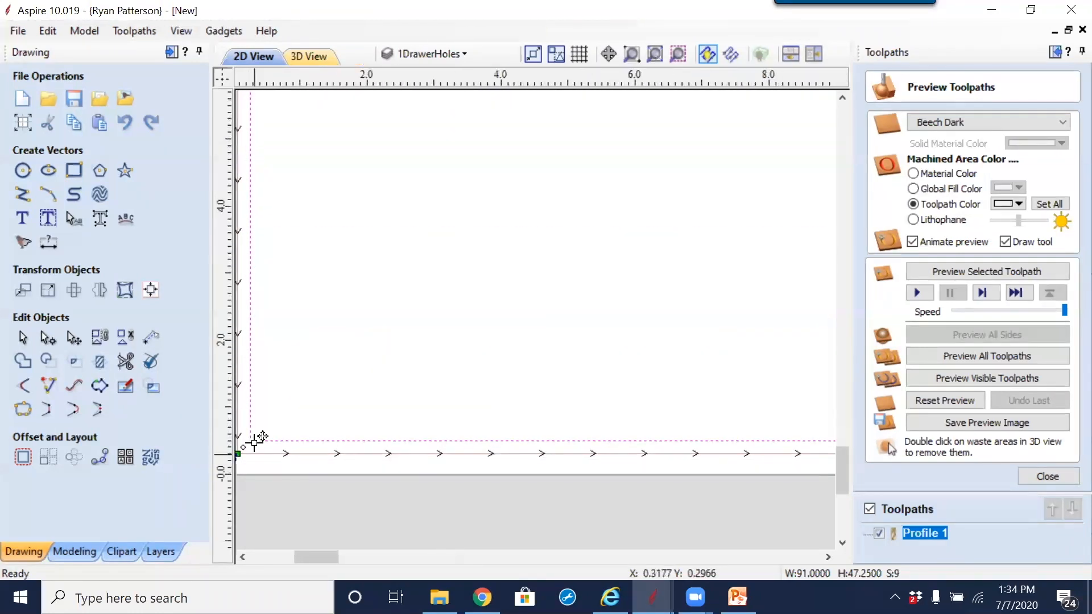
key(n)
middle_drag(300, 261, 425, 427)
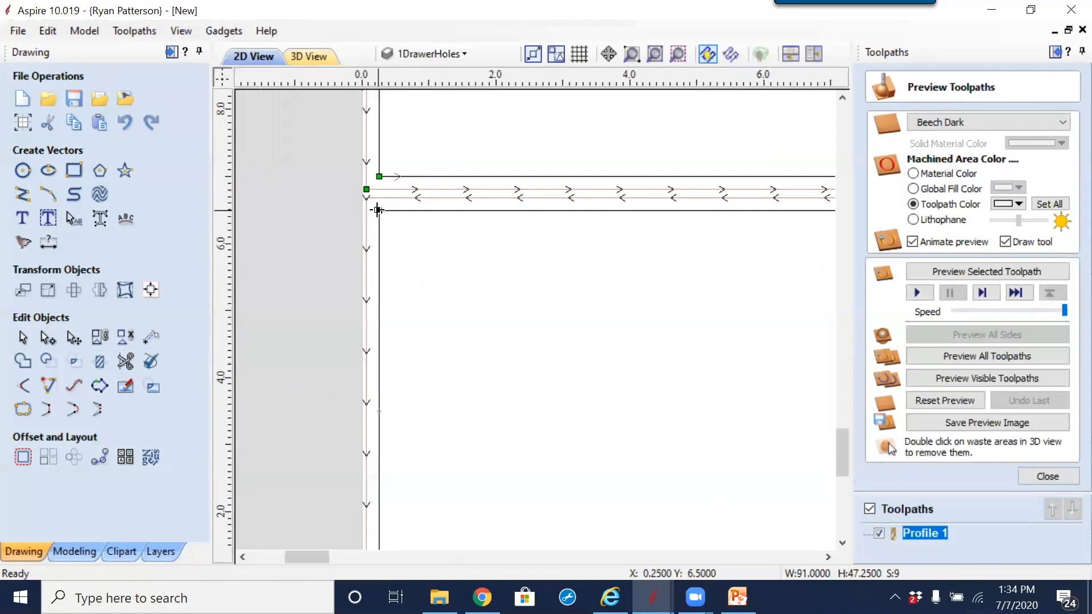
scroll(382, 239, down, 2)
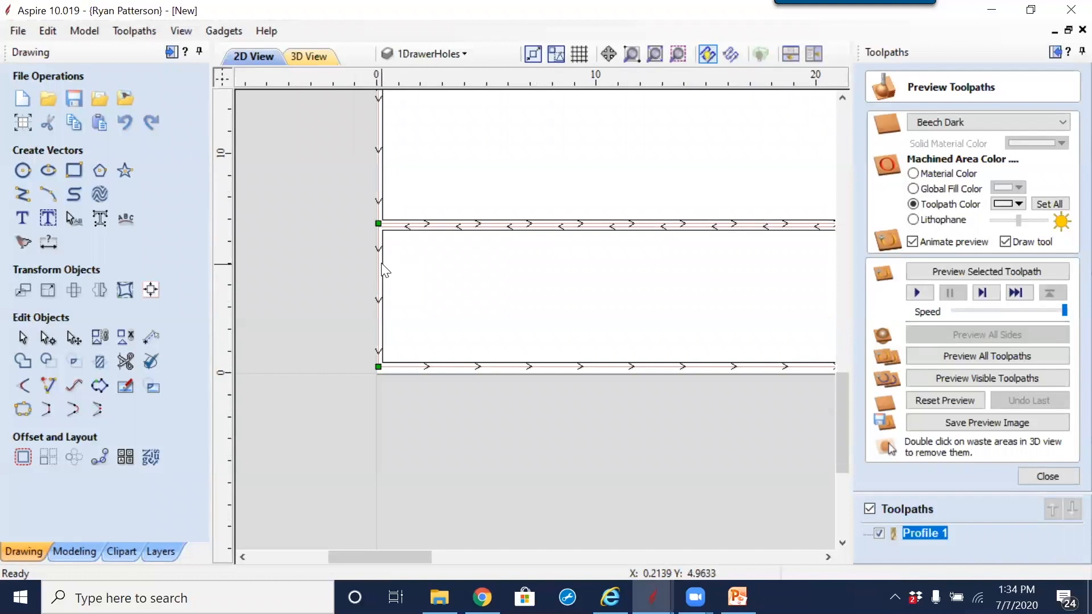
Step: Hide Profile 1 and make the upper-left corner of the lower-left narrow part its start point
click(381, 267)
click(879, 533)
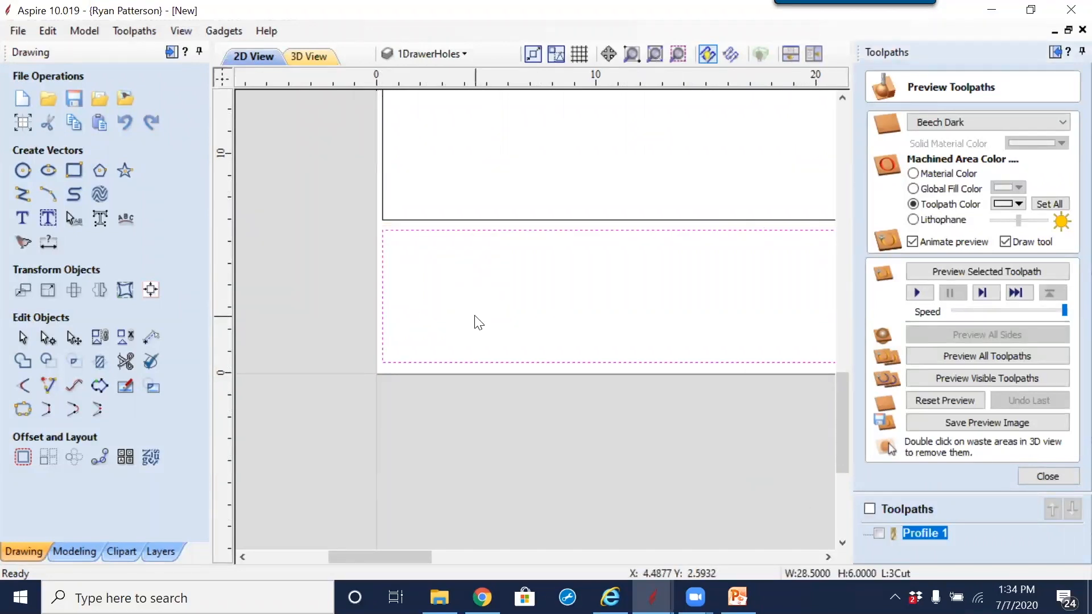
middle_drag(482, 294, 373, 274)
click(570, 289)
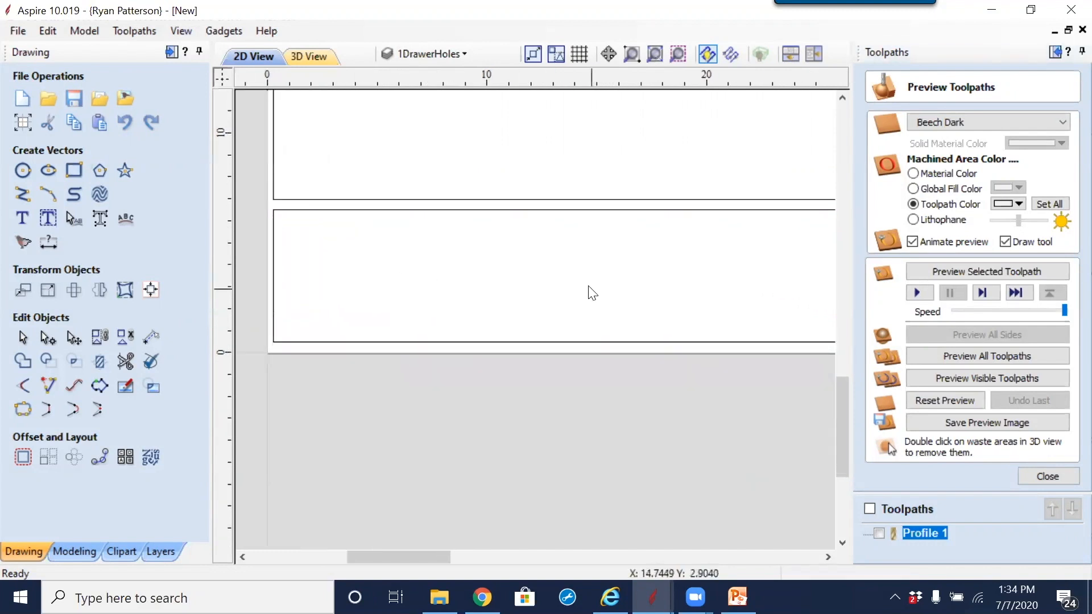
click(550, 341)
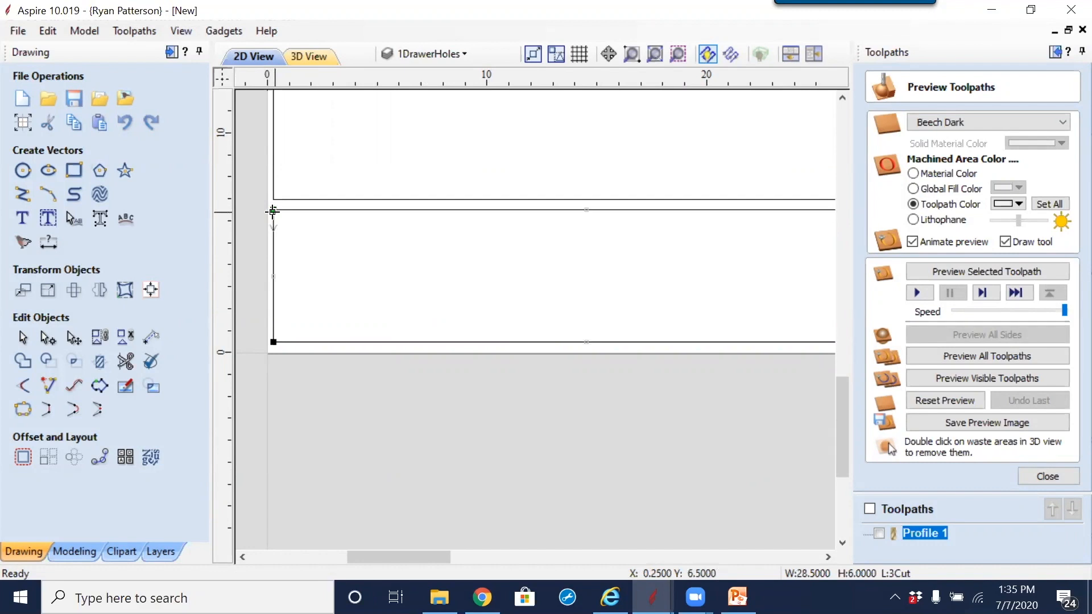
scroll(318, 353, down, 3)
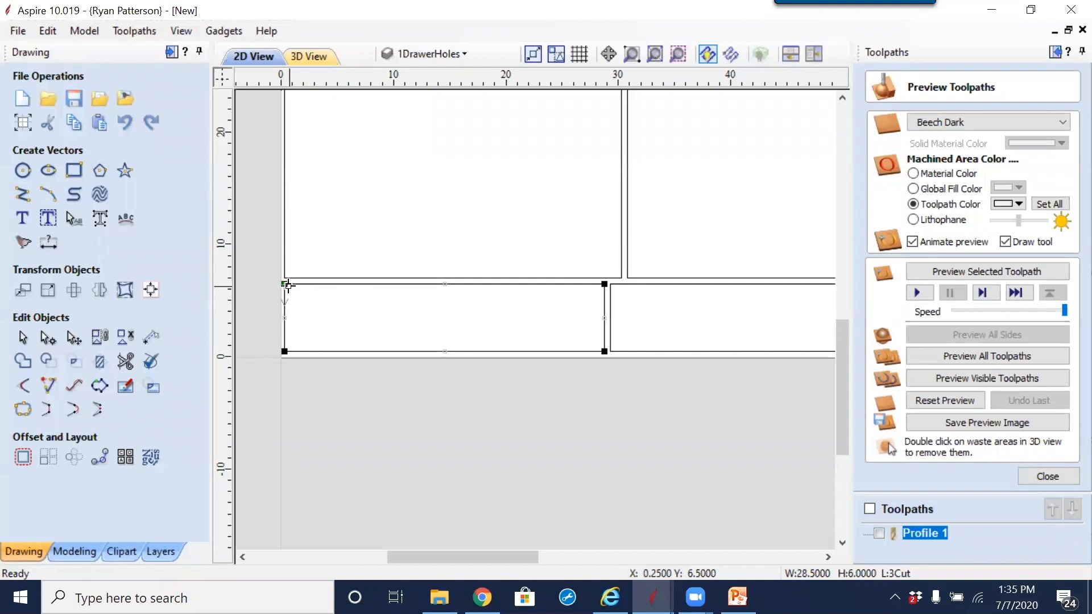
Step: Move the start point of the second narrow part in the bottom row to its upper-left corner
scroll(287, 285, up, 3)
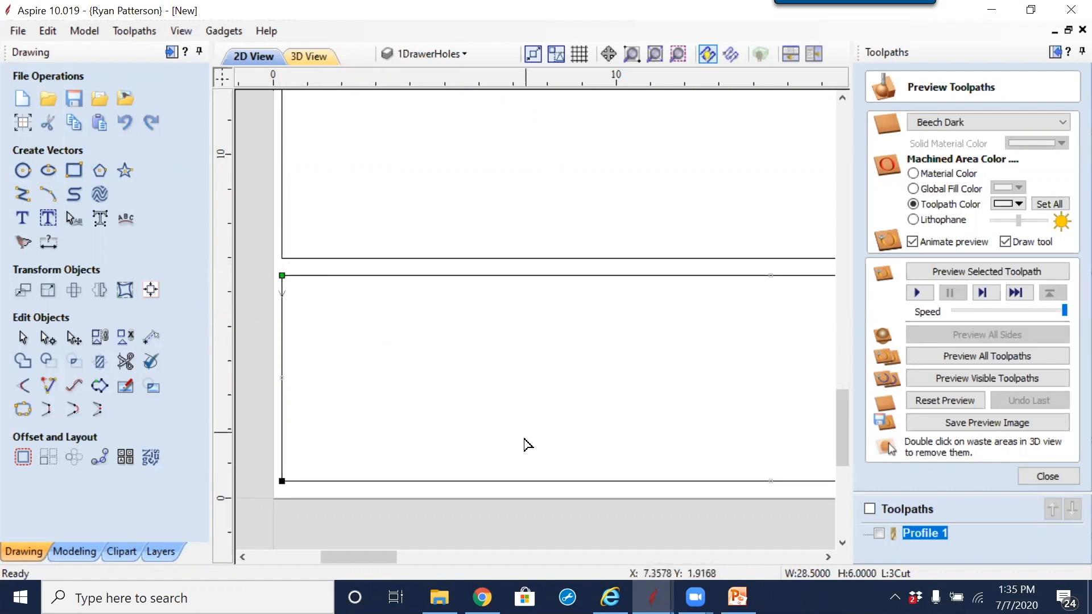
scroll(509, 419, down, 4)
scroll(438, 340, down, 2)
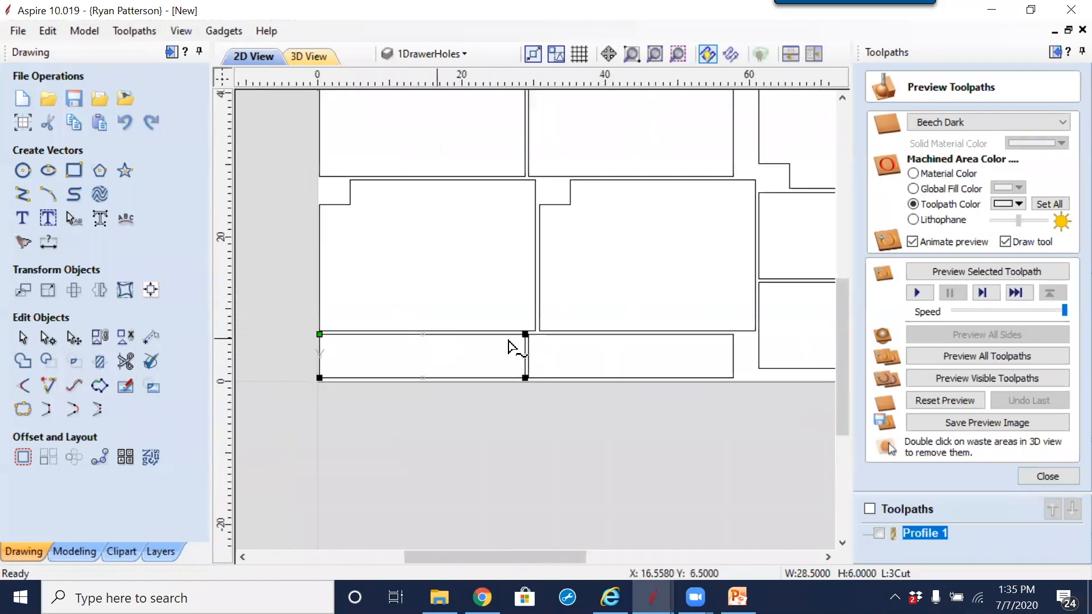
click(555, 378)
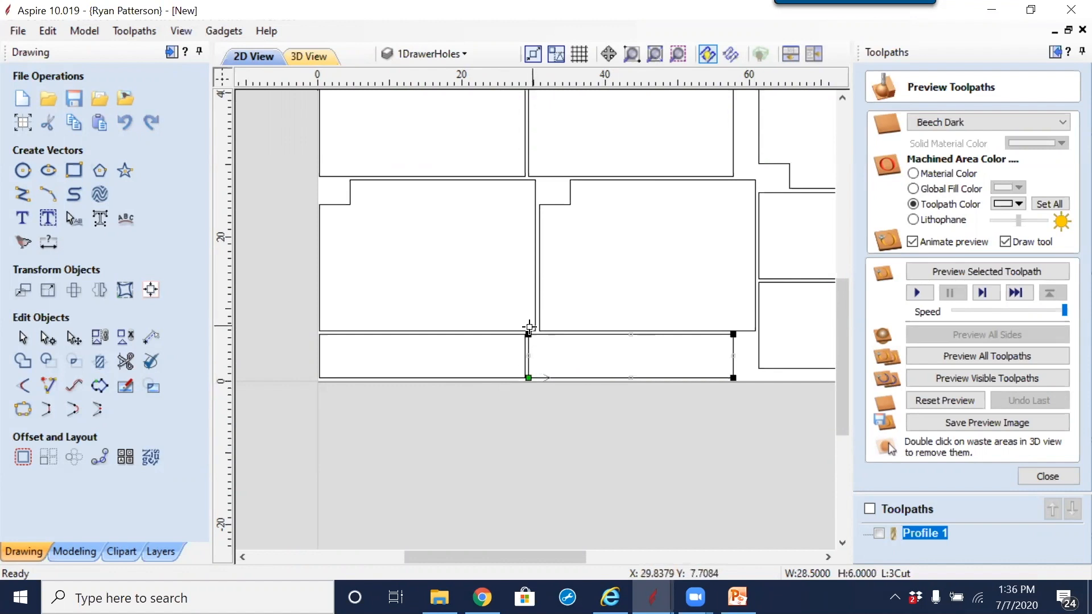
scroll(529, 336, up, 5)
scroll(535, 389, down, 2)
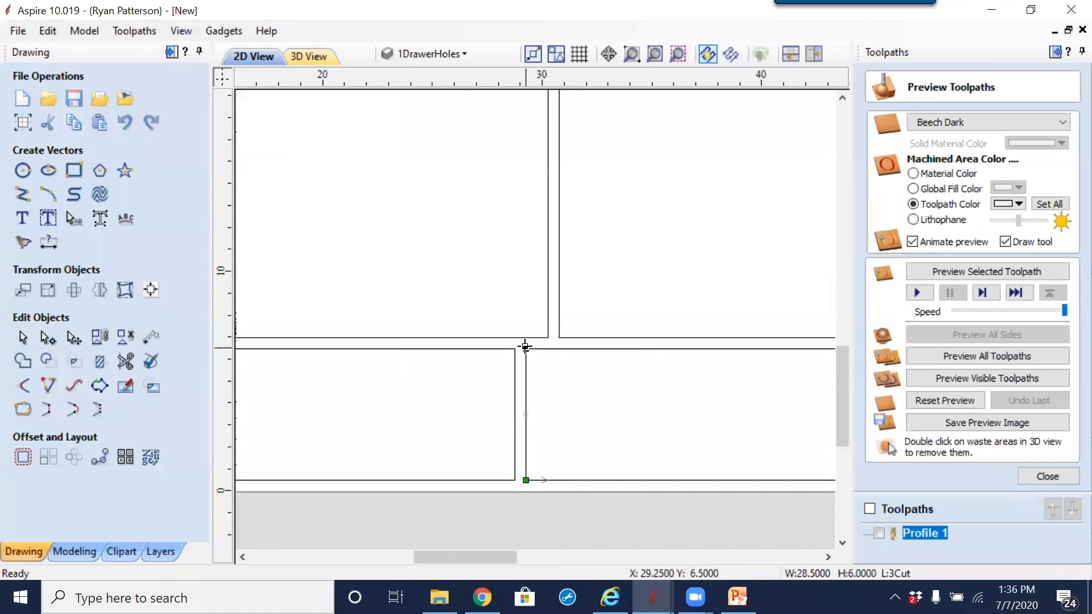
key(p)
scroll(533, 381, down, 4)
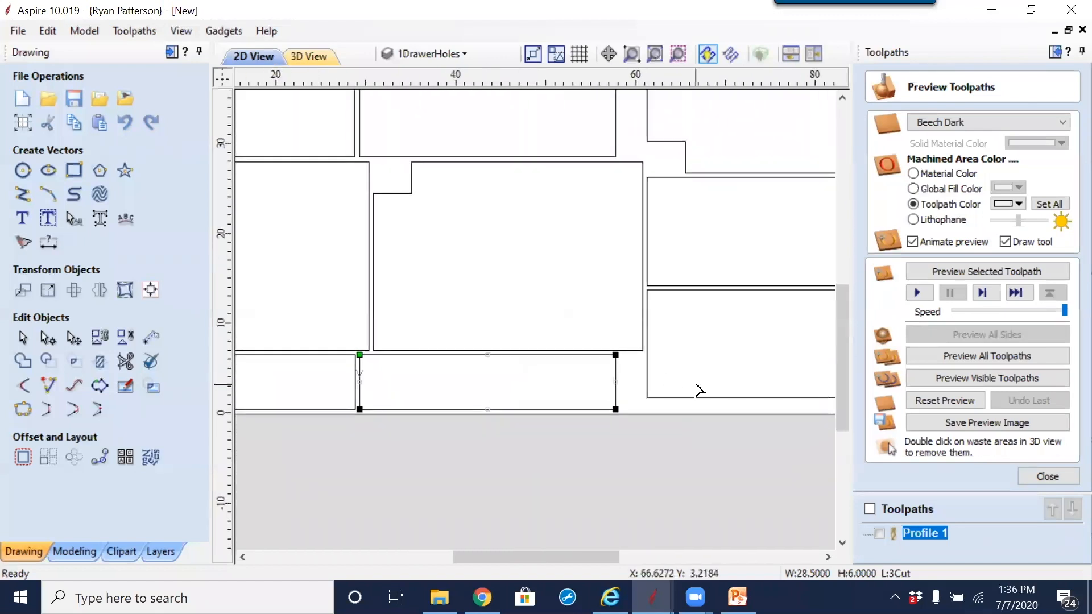
Step: Make the upper-left corner of the lowest part in the right-hand column its start point
scroll(699, 390, down, 3)
click(692, 381)
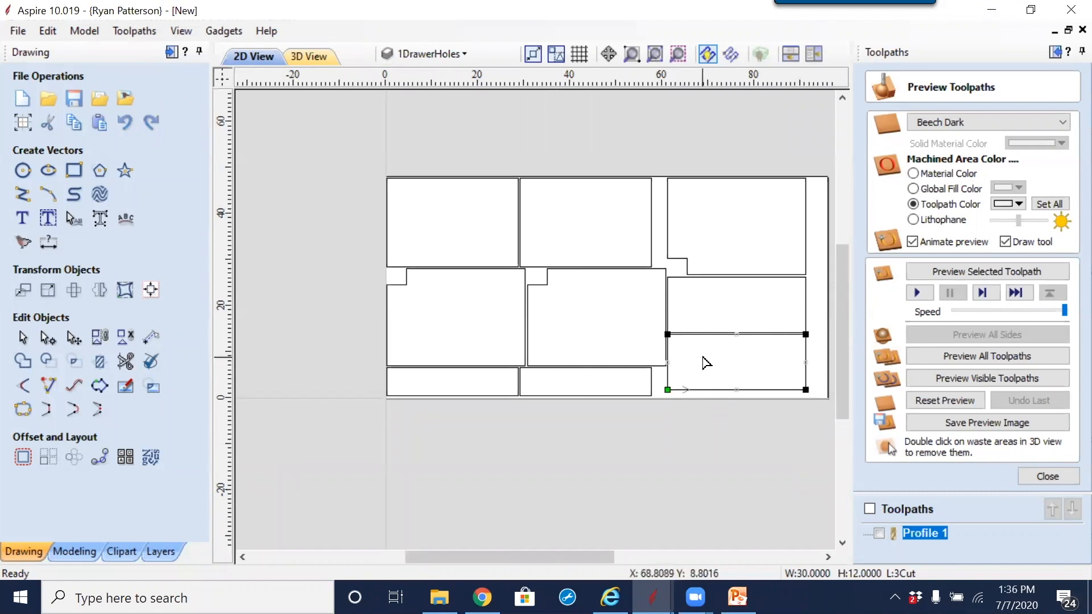
scroll(705, 363, up, 3)
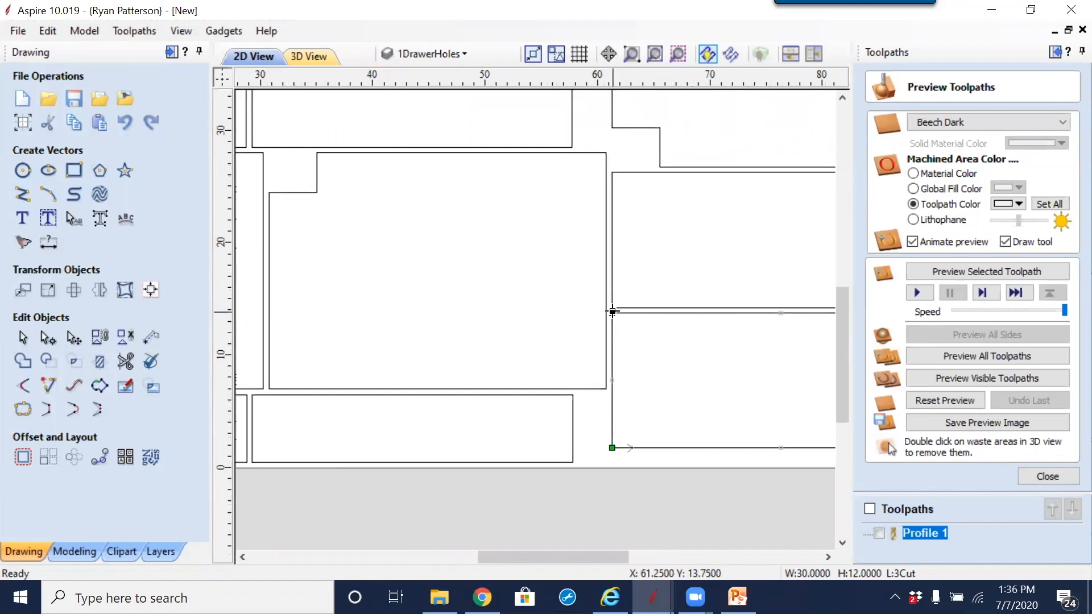
right_click(612, 311)
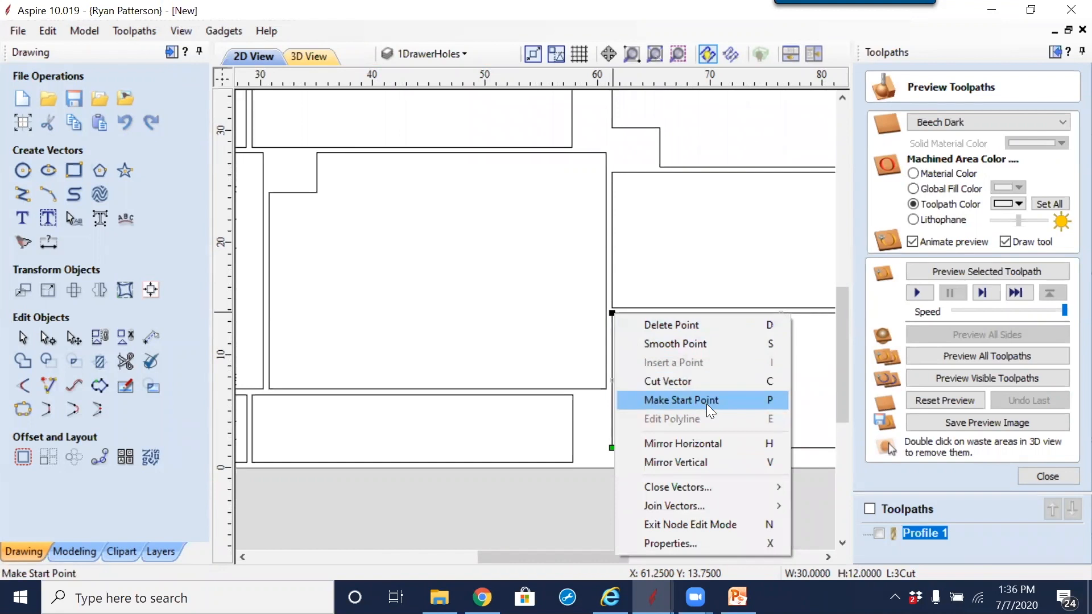
click(776, 401)
drag(628, 307, 627, 307)
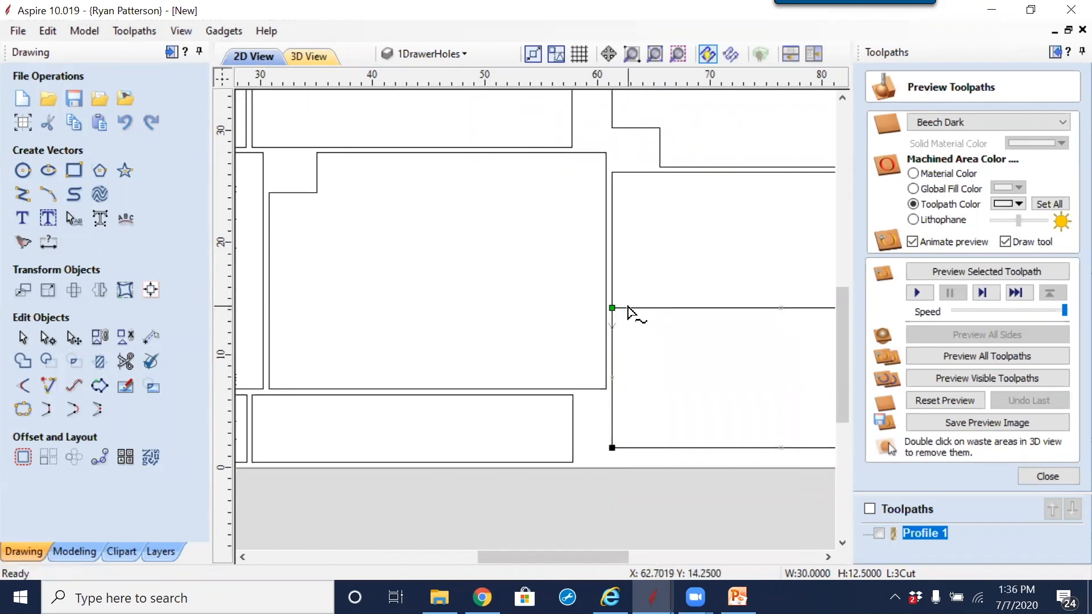
click(612, 229)
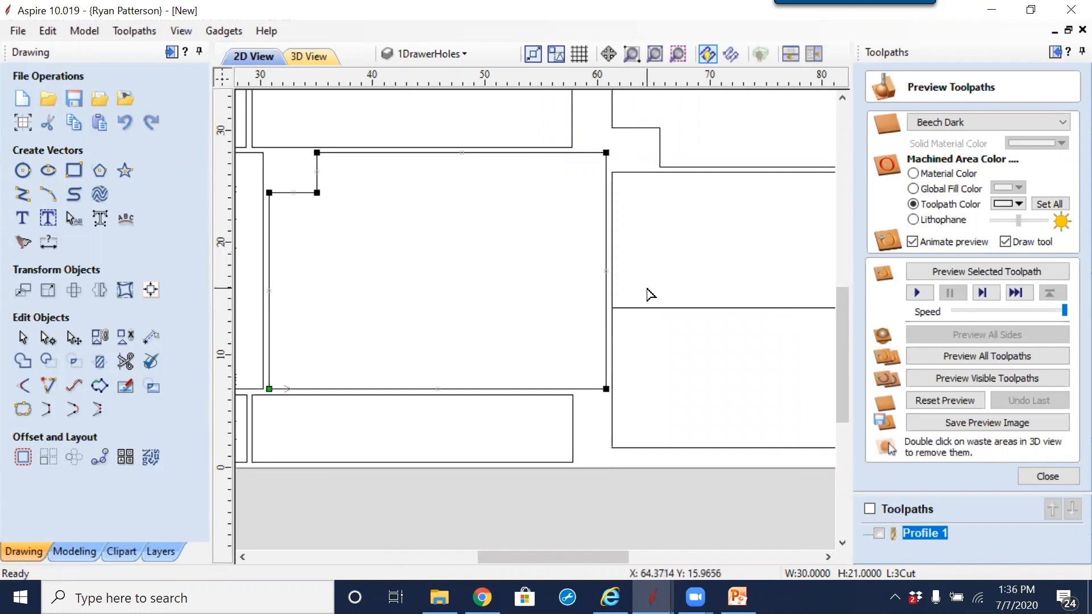
key(ctrl+z)
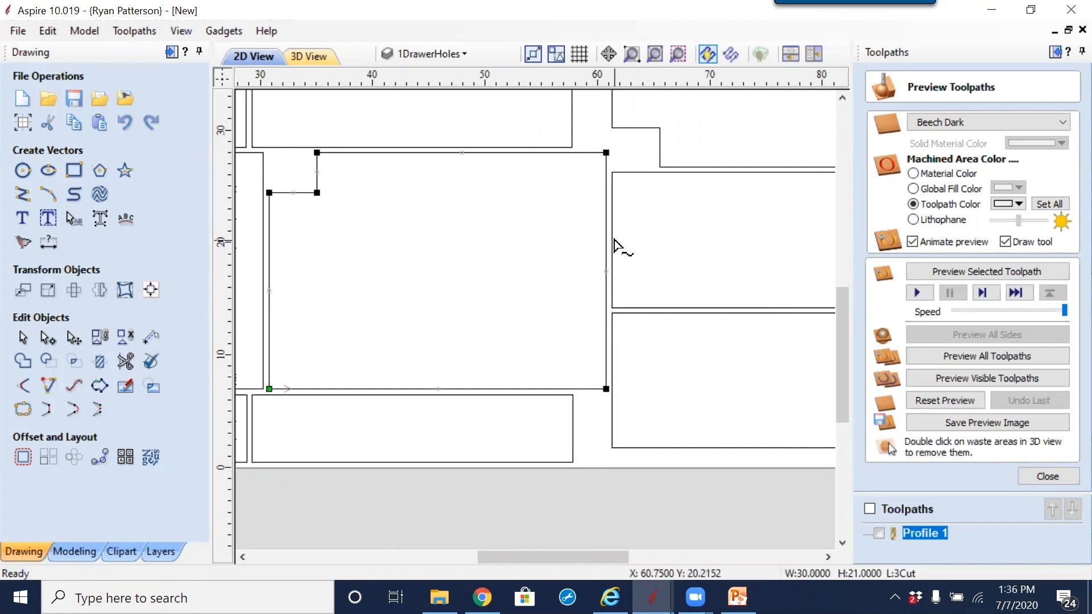
Step: Move the start point of the middle part in the right-hand column to its upper-left corner
click(635, 202)
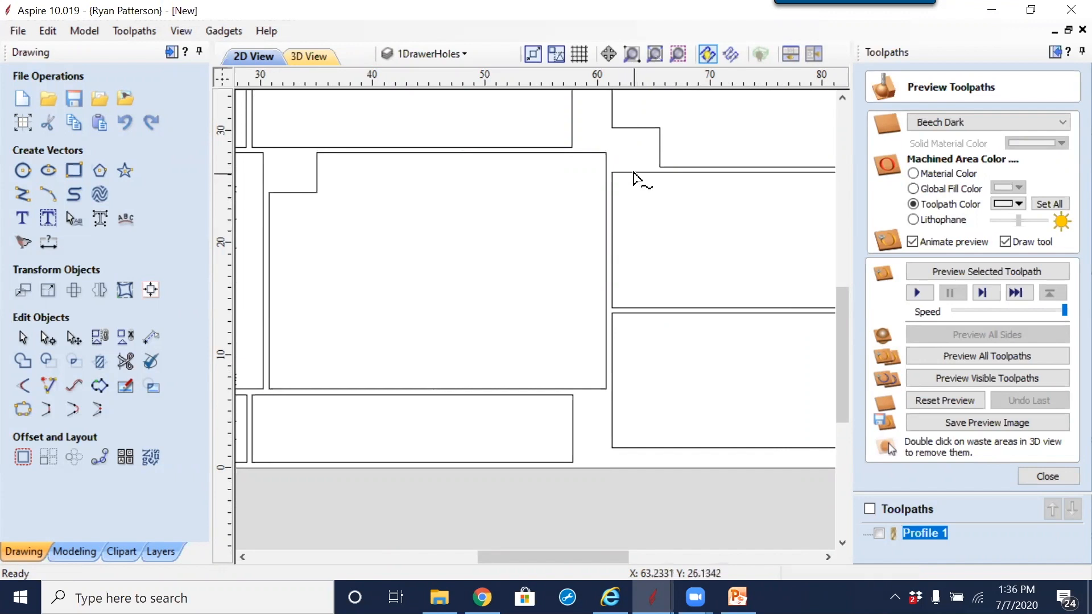
click(634, 173)
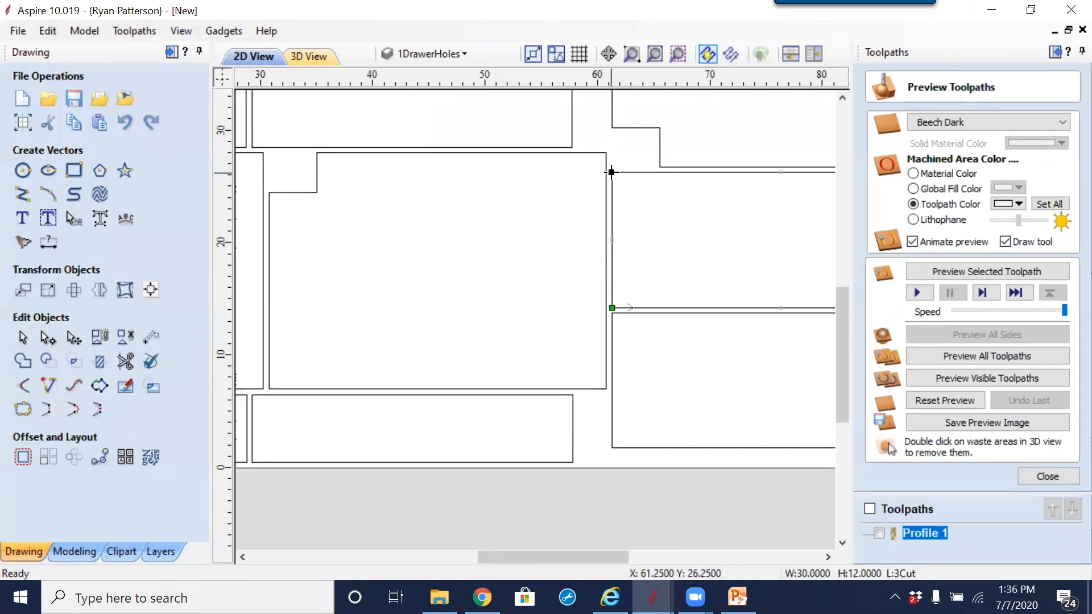
scroll(532, 364, down, 3)
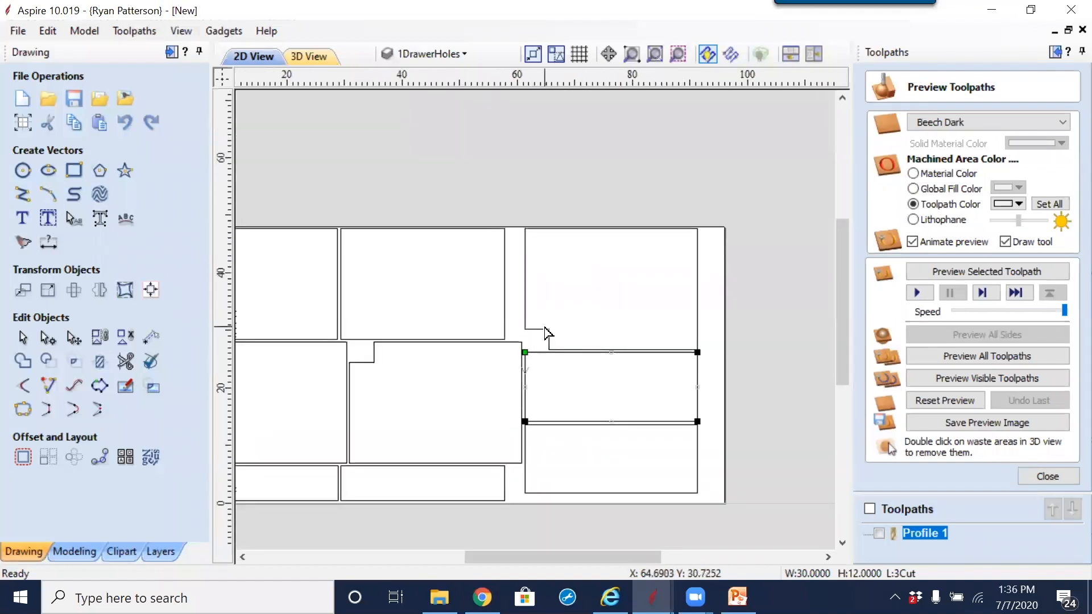
Step: Check the upper-right notched part's start point and move both middle-row notched parts' start points to the top corner of their notches
click(548, 336)
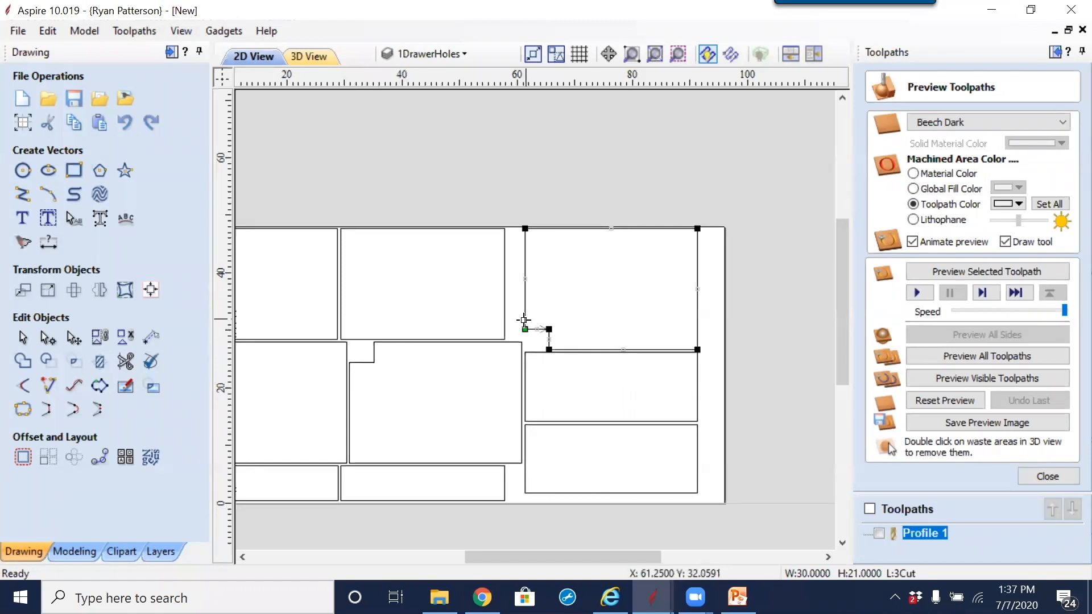
click(520, 344)
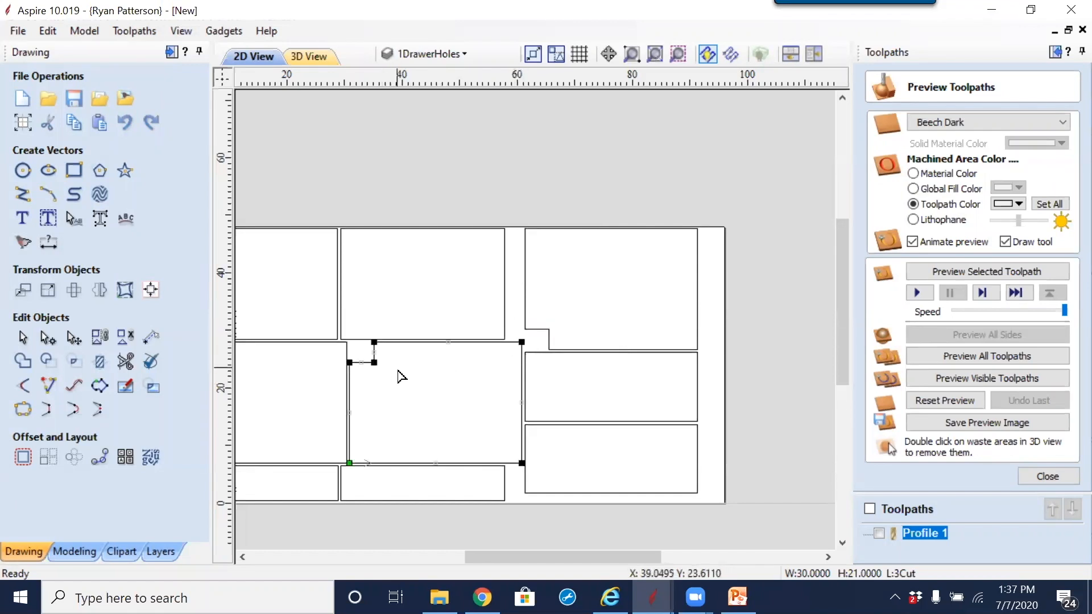
middle_drag(398, 373, 529, 394)
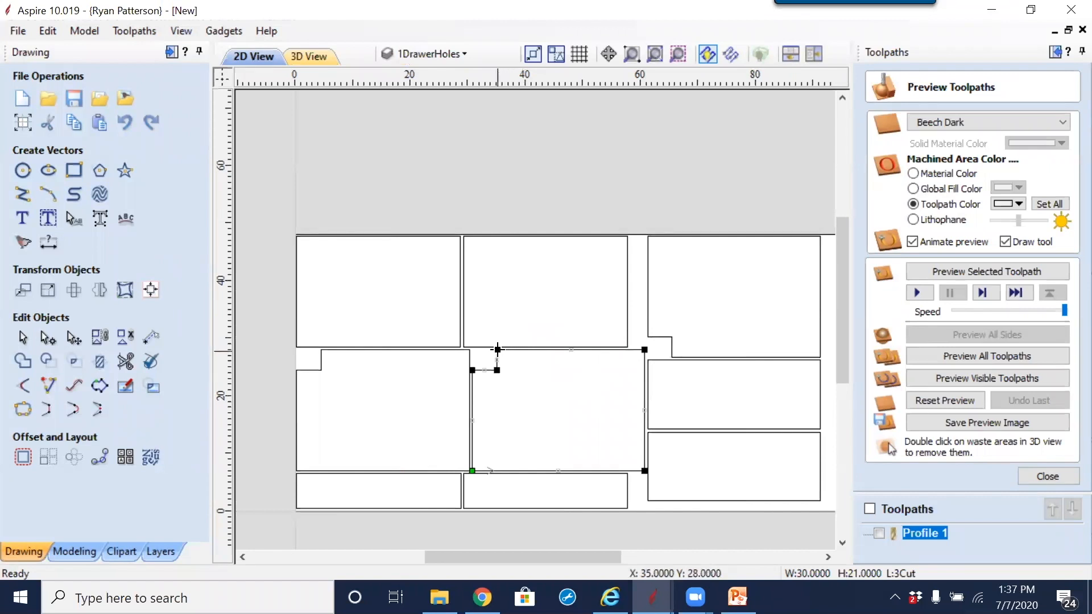
click(320, 357)
Step: Check the start points around the top row and make the top-left part's lower-right corner its start point
click(463, 316)
scroll(463, 344, up, 3)
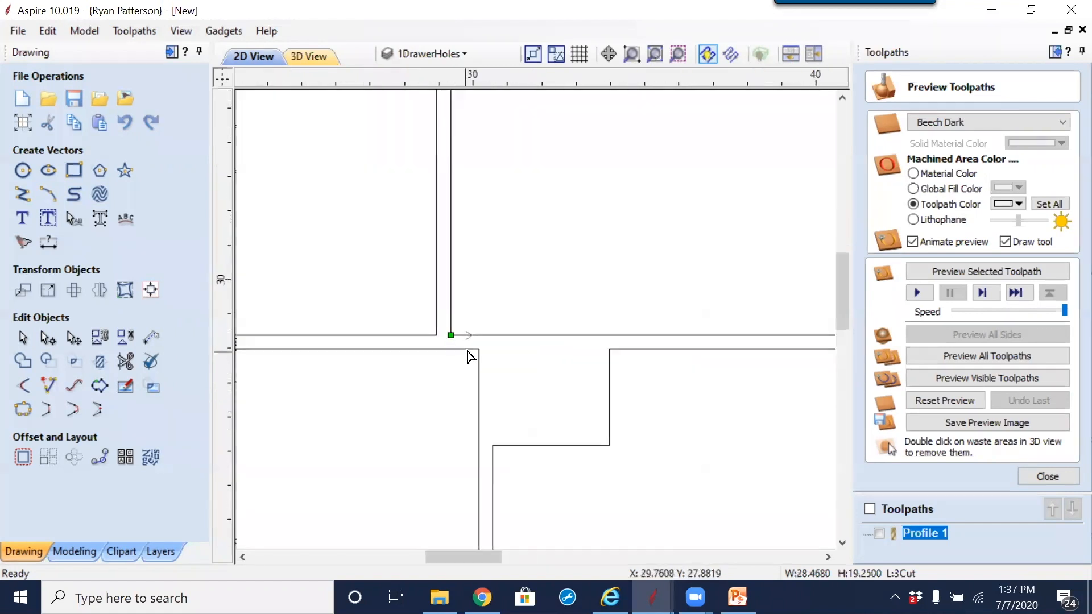
scroll(459, 342, down, 2)
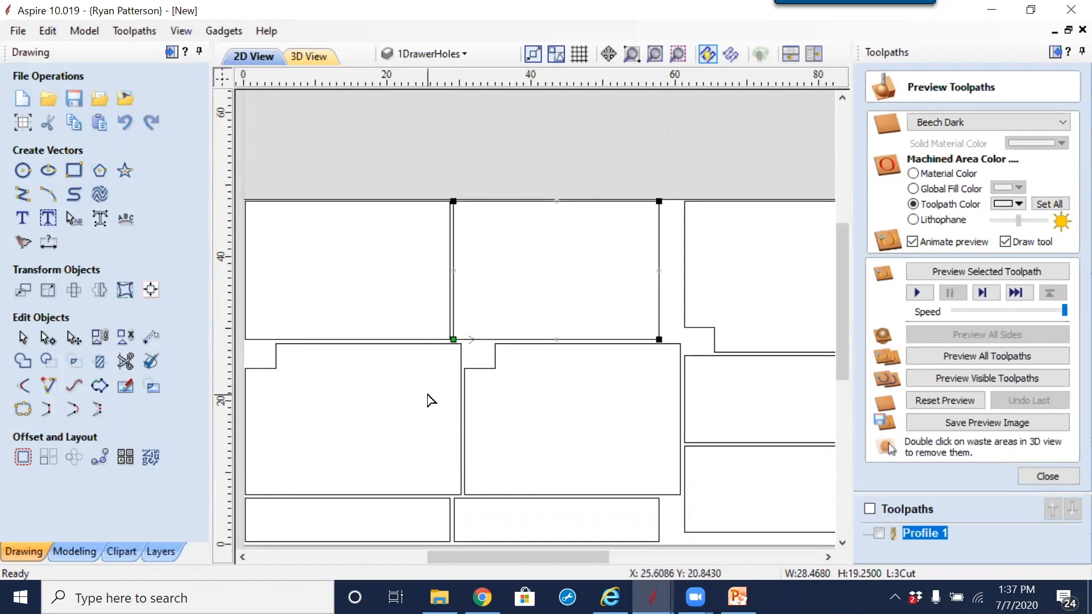
click(269, 342)
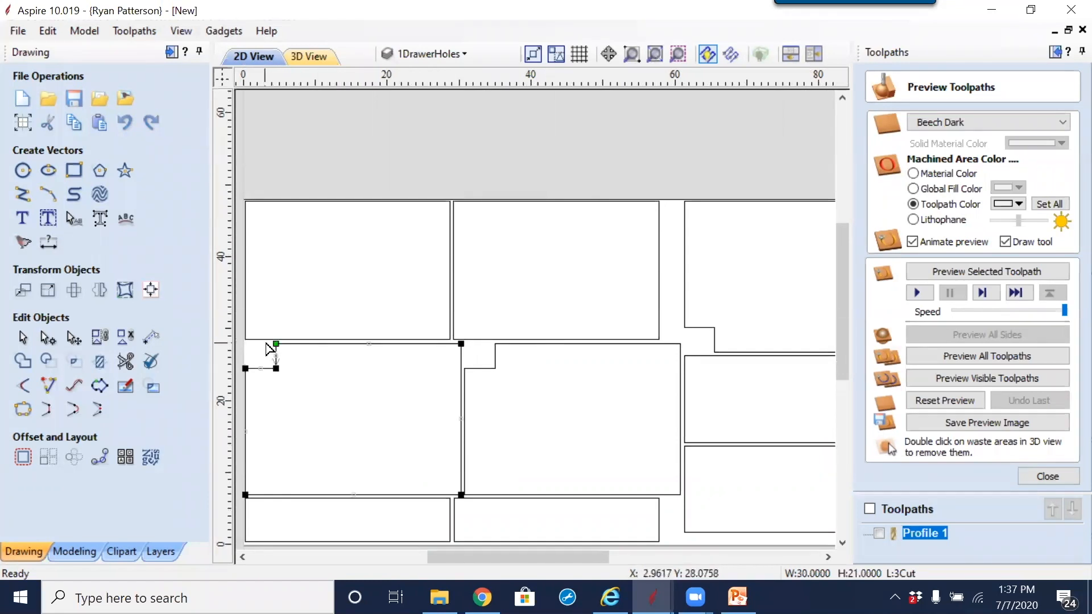
click(261, 339)
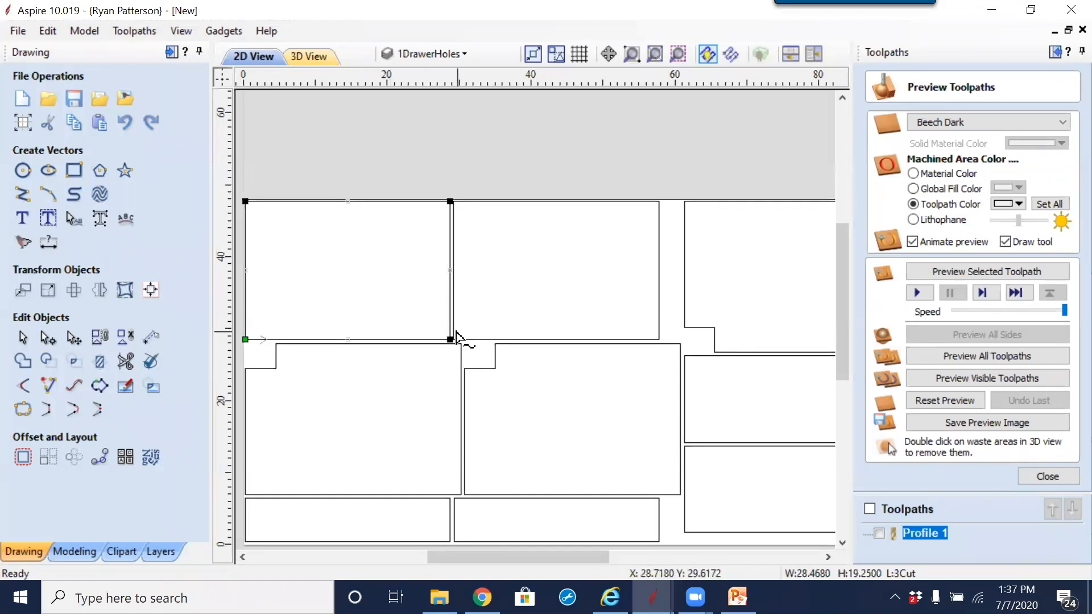
key(p)
click(456, 340)
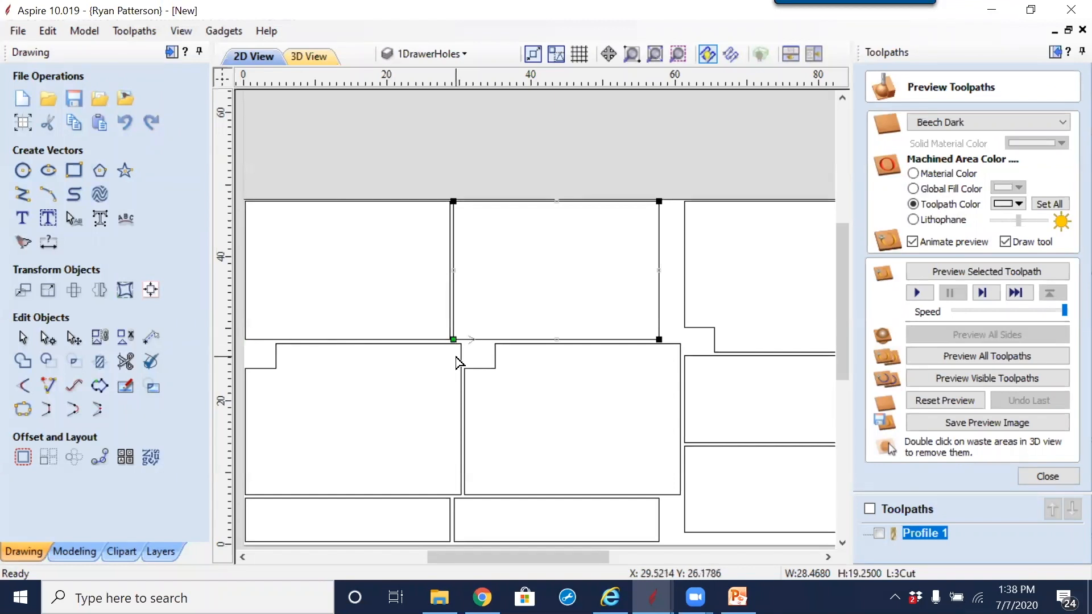
click(448, 390)
scroll(417, 392, down, 4)
scroll(415, 390, up, 4)
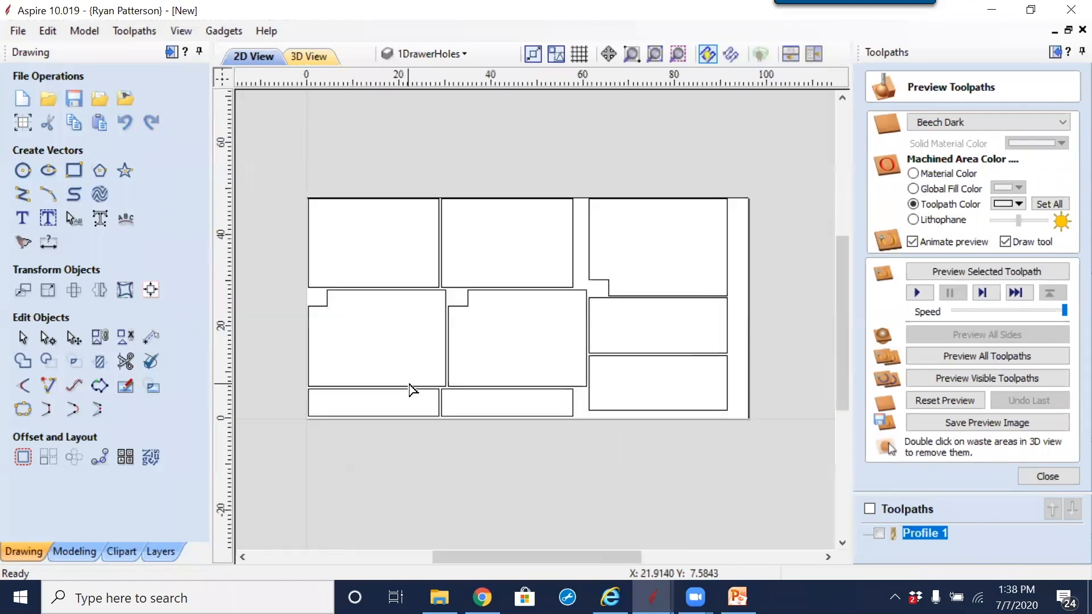
scroll(414, 391, down, 1)
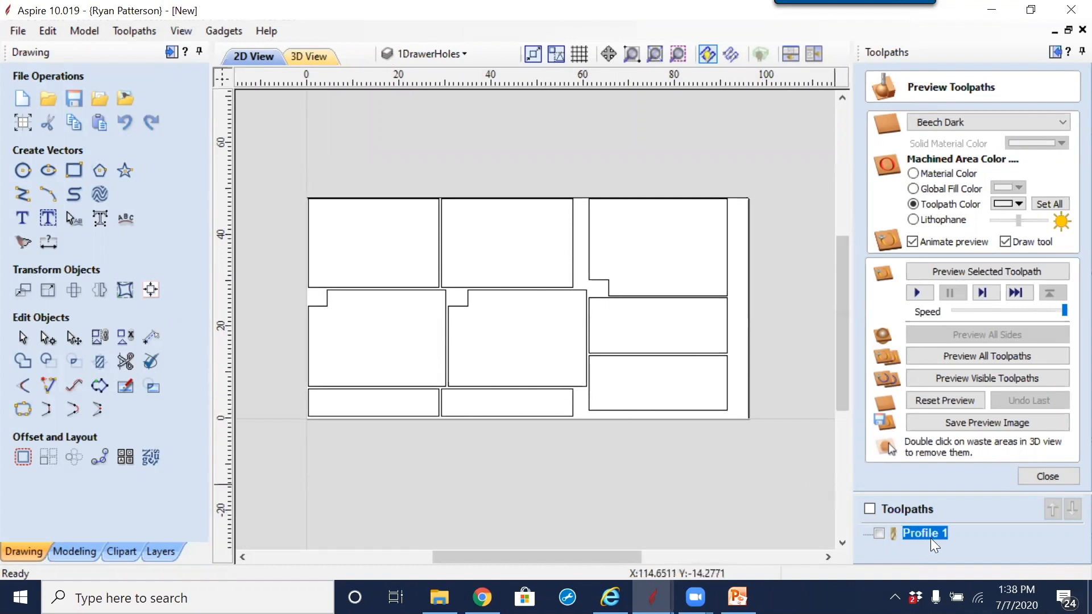
Step: Reopen the Profile 1 toolpath for editing and clear its current vector selection
mouse_move(932, 538)
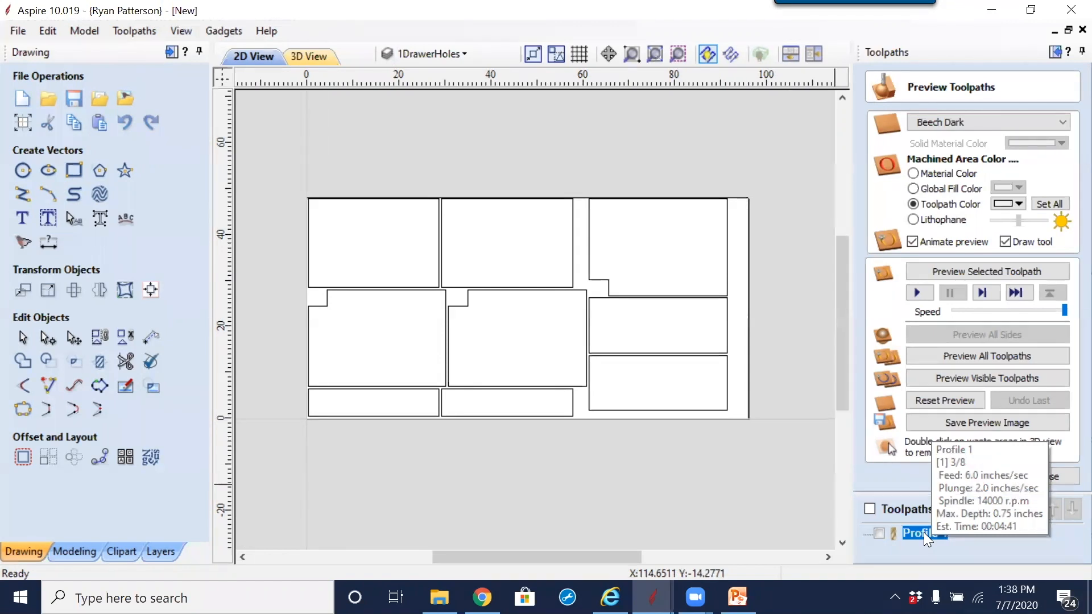
click(924, 533)
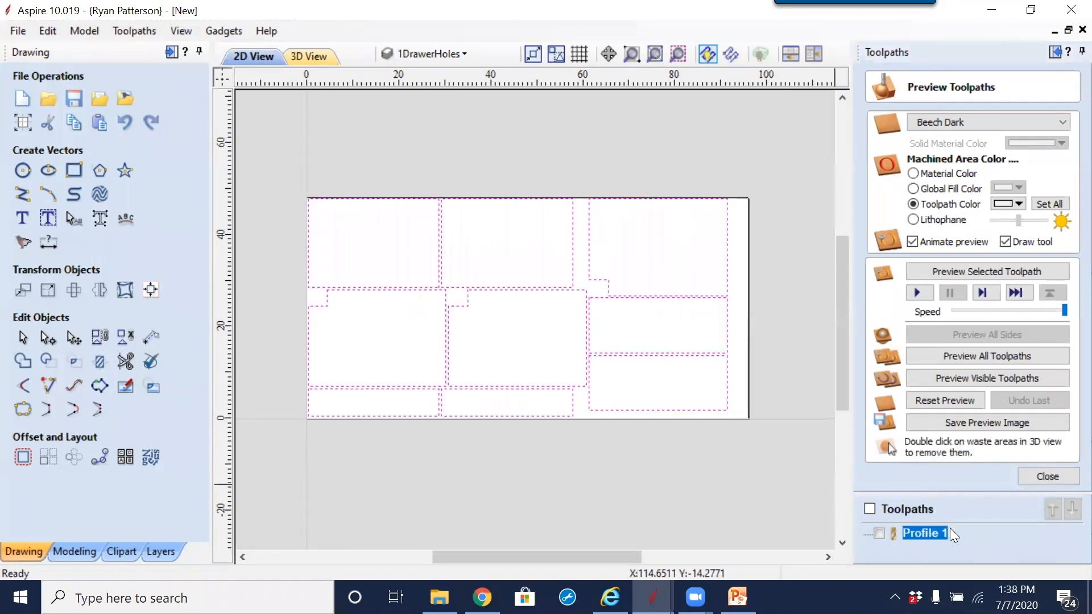
double_click(928, 534)
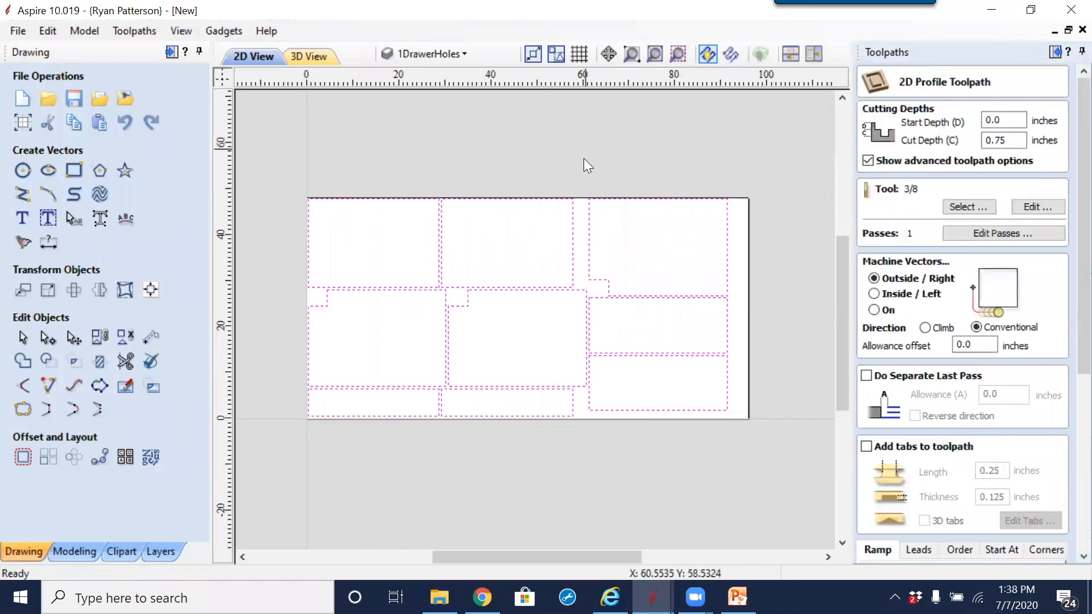
click(629, 153)
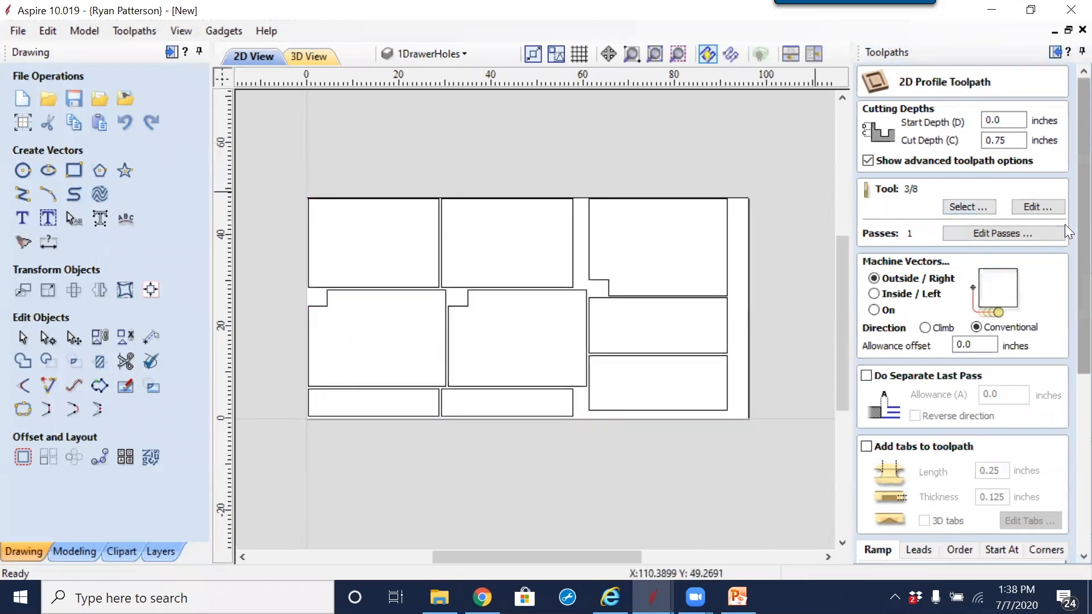
scroll(1065, 230, down, 5)
scroll(1069, 290, up, 5)
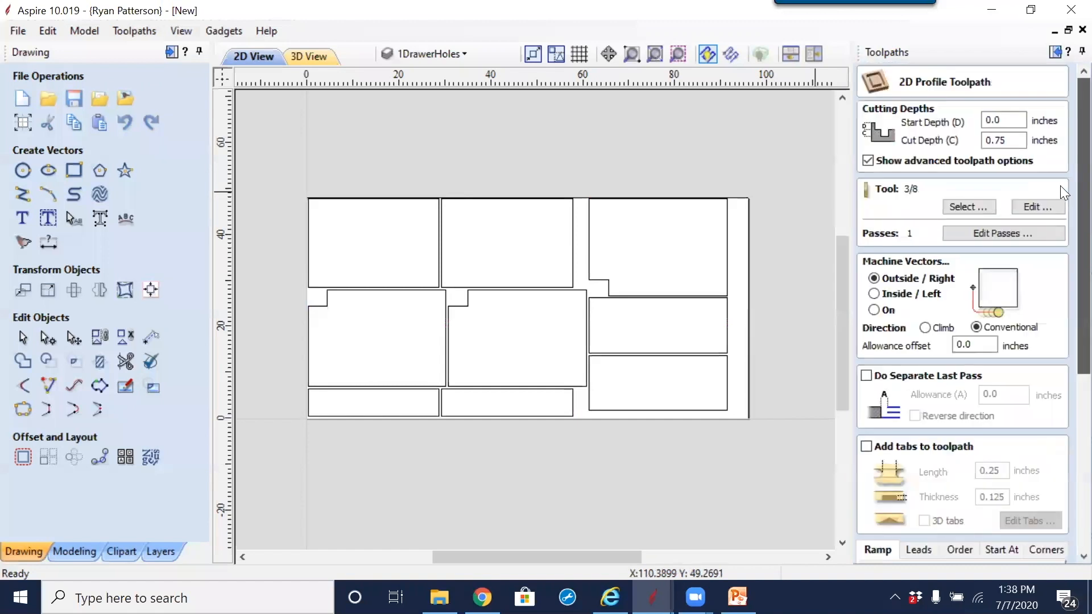
Step: In the advanced toolpath options, check that current start points are kept and set Vector Selection Order as the only ordering method
click(868, 160)
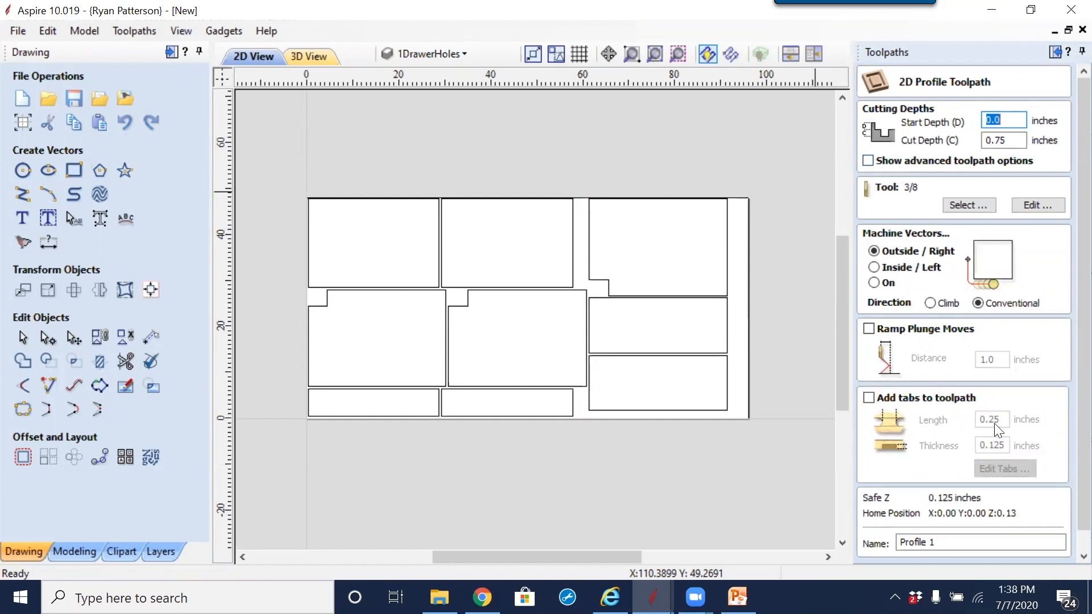
click(869, 161)
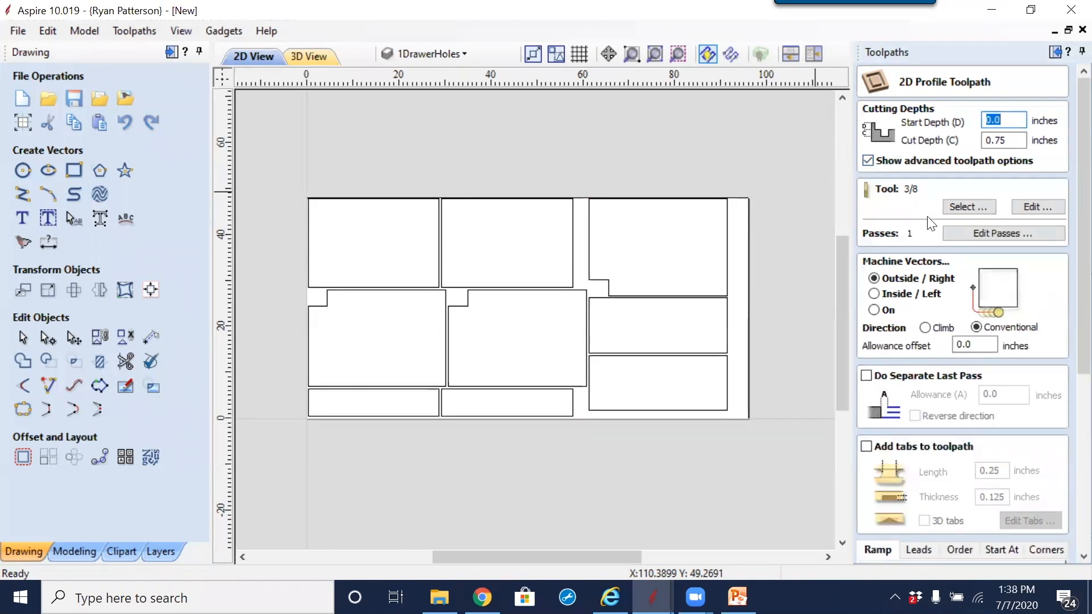
scroll(1042, 351, down, 3)
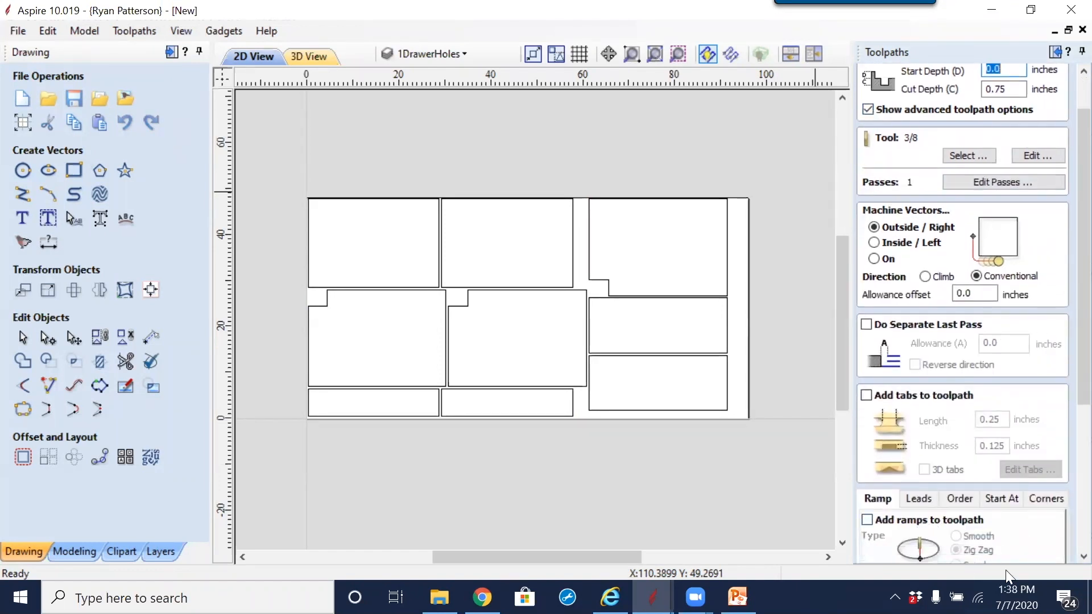
scroll(1064, 386, down, 5)
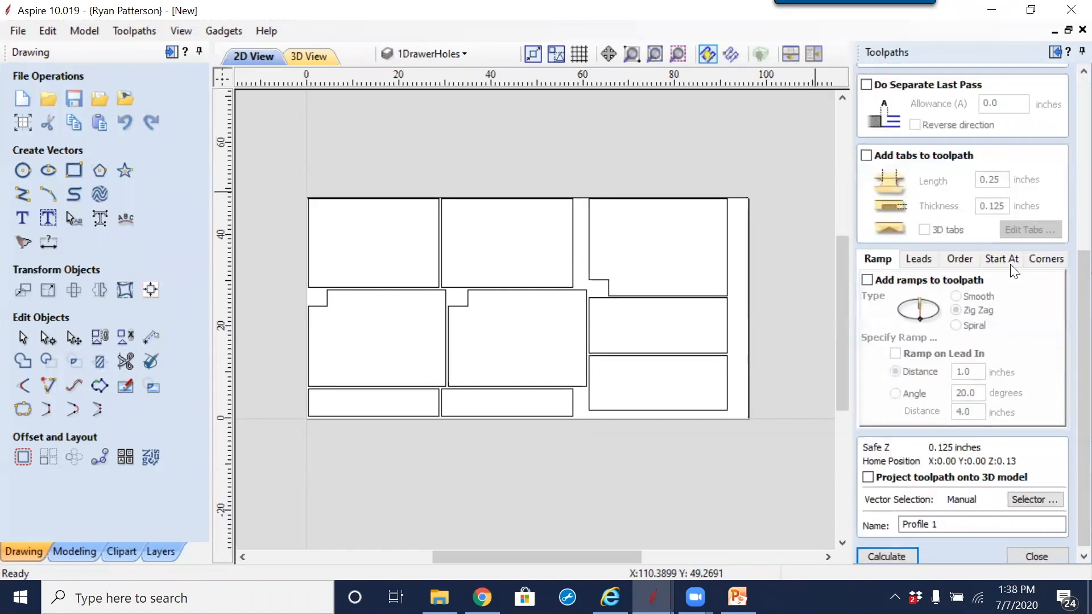
click(1005, 260)
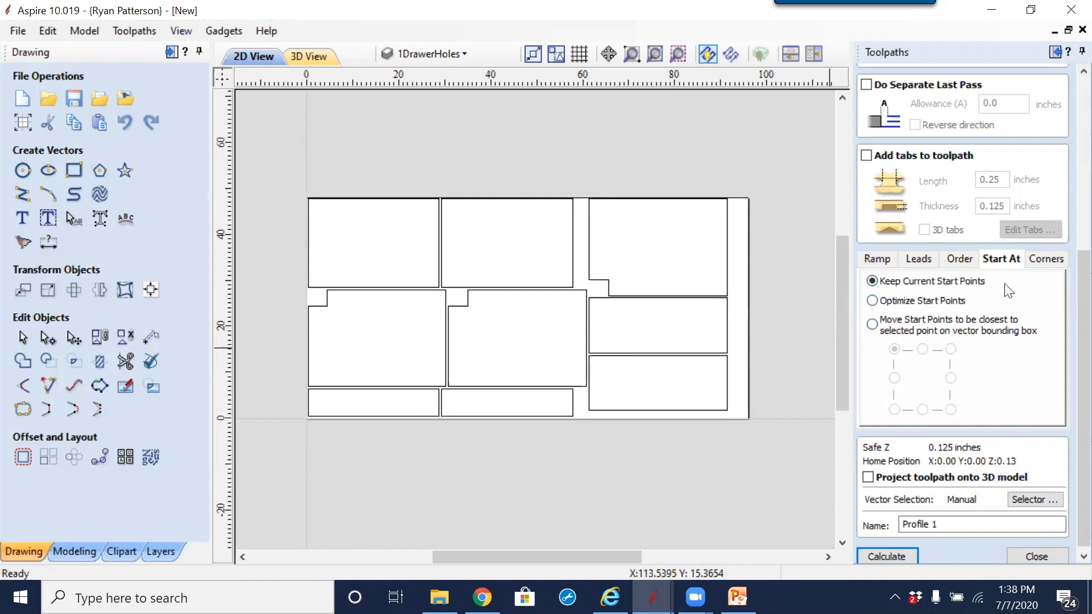
click(960, 260)
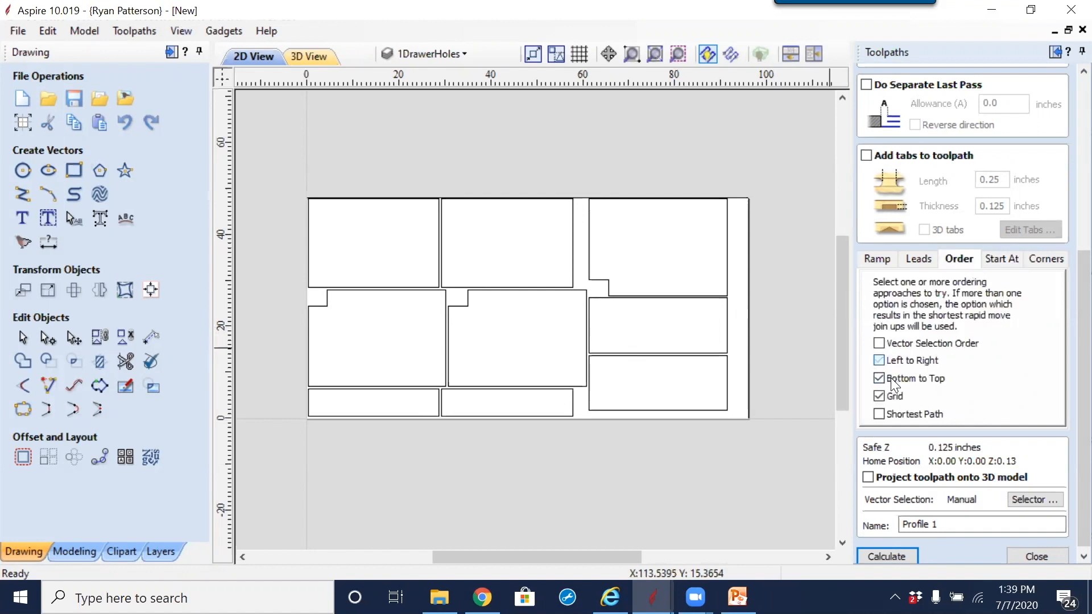
click(880, 396)
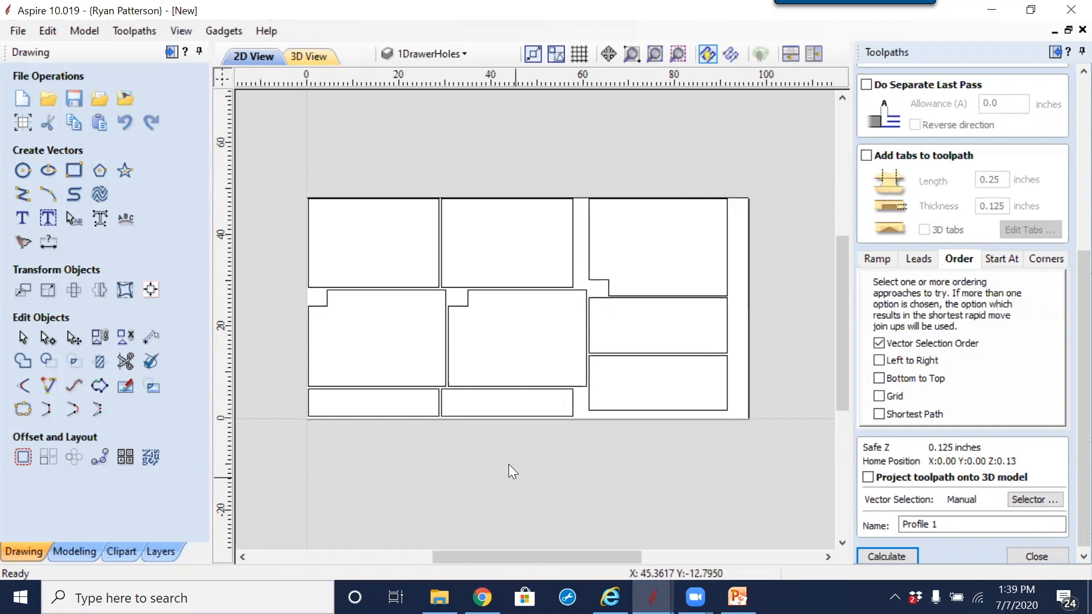
Step: Select all nine parts in cutting order: bottom narrow parts, right column upward, center and left notched parts, top-middle part, top-left part
click(398, 403)
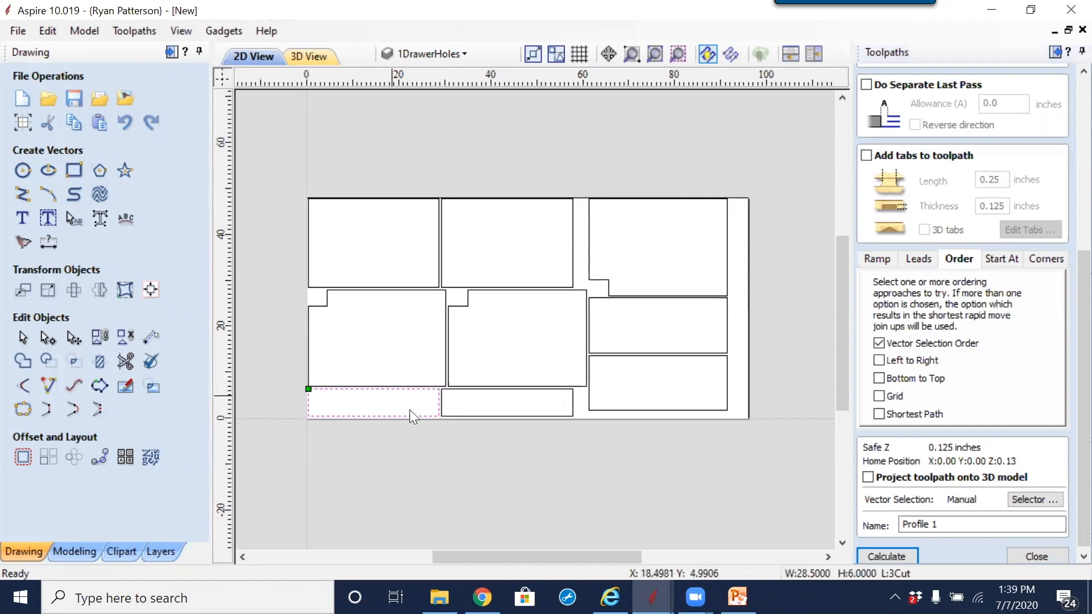
shift+click(489, 398)
shift+click(601, 407)
shift+click(605, 303)
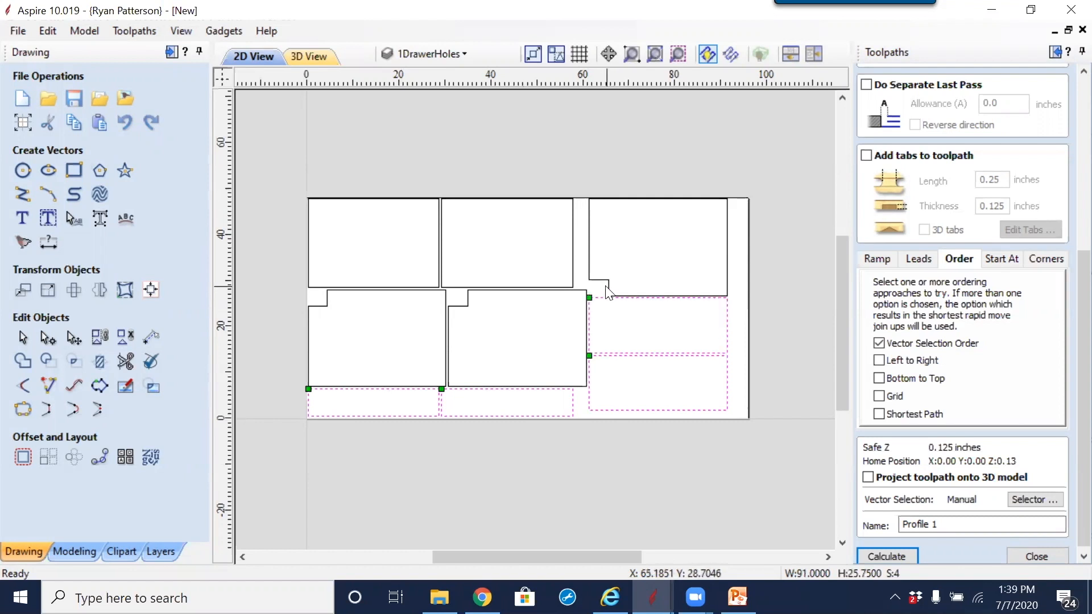
shift+click(606, 284)
shift+click(467, 302)
shift+click(447, 301)
shift+click(457, 289)
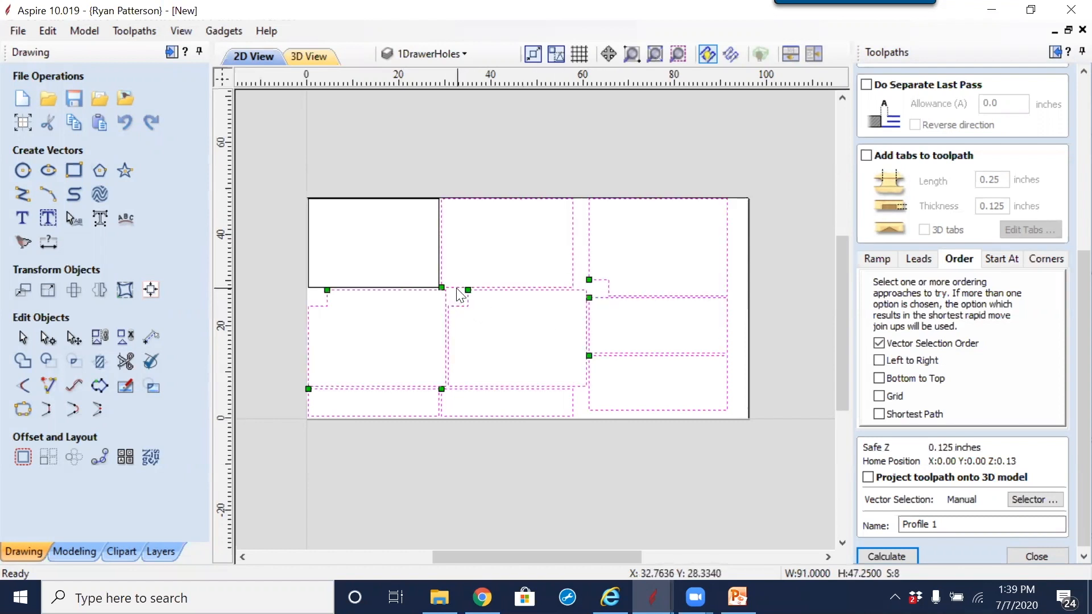
shift+click(317, 290)
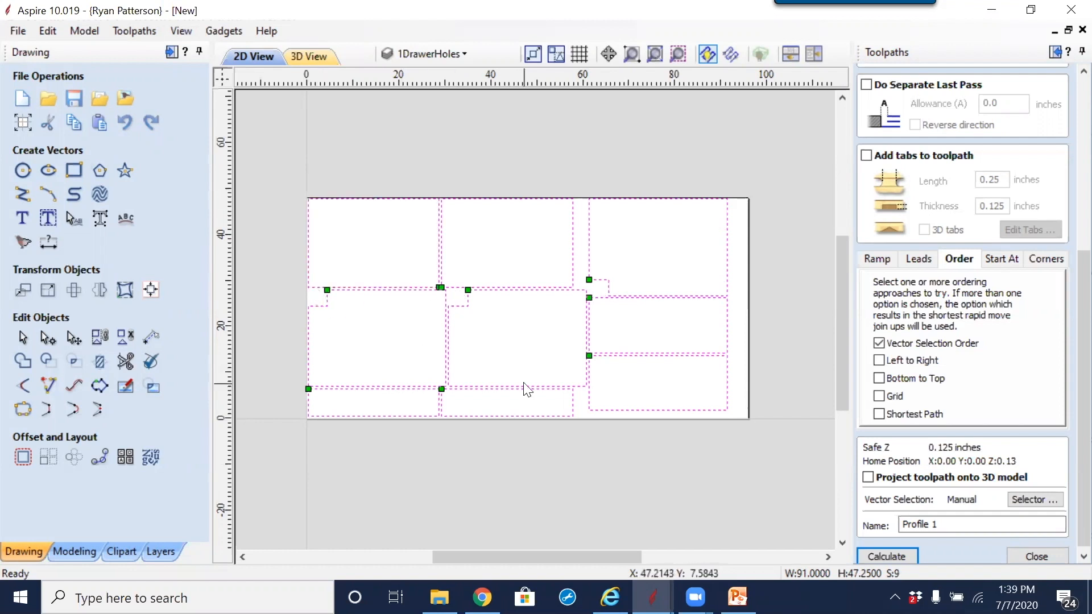
Step: Recalculate the Profile 1 toolpath with the manual selection order and examine its cutting sequence and rapid moves in 3D
scroll(1068, 370, down, 1)
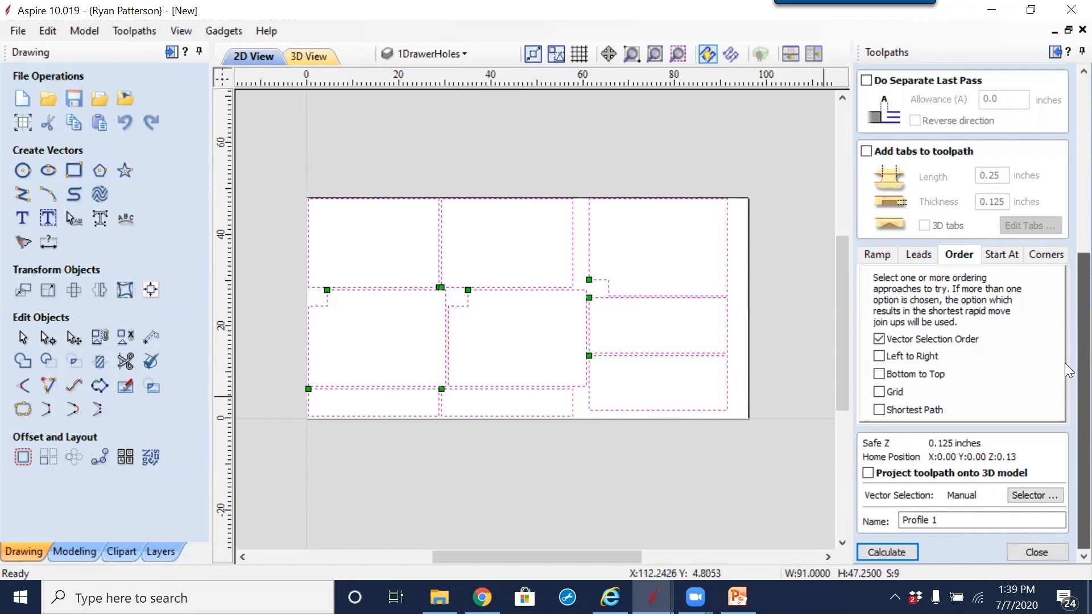
click(903, 550)
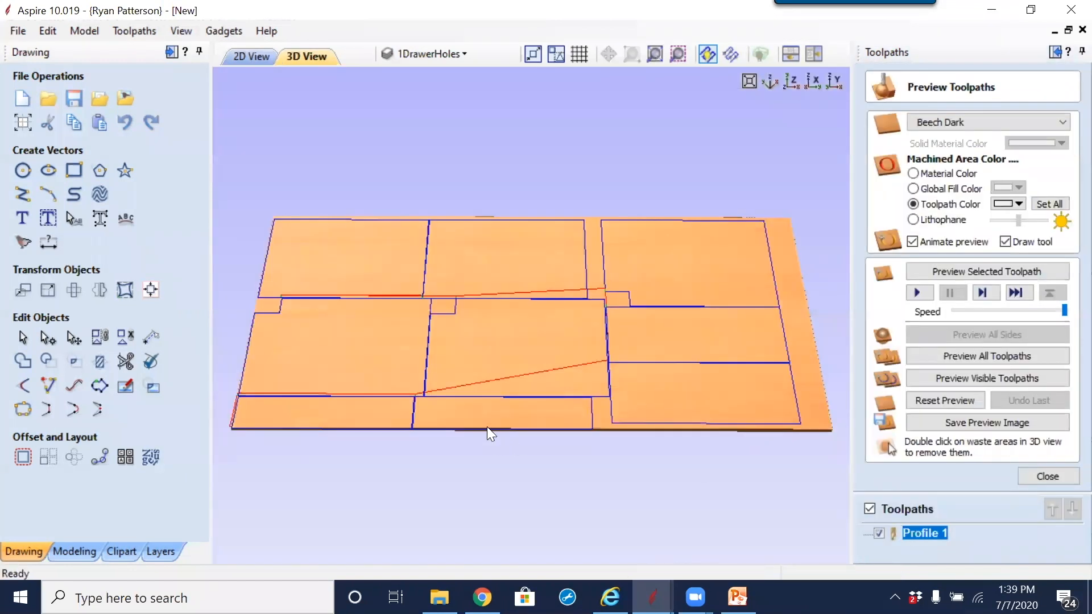
drag(488, 433, 753, 340)
scroll(364, 517, up, 5)
scroll(411, 495, down, 3)
drag(534, 297, 587, 230)
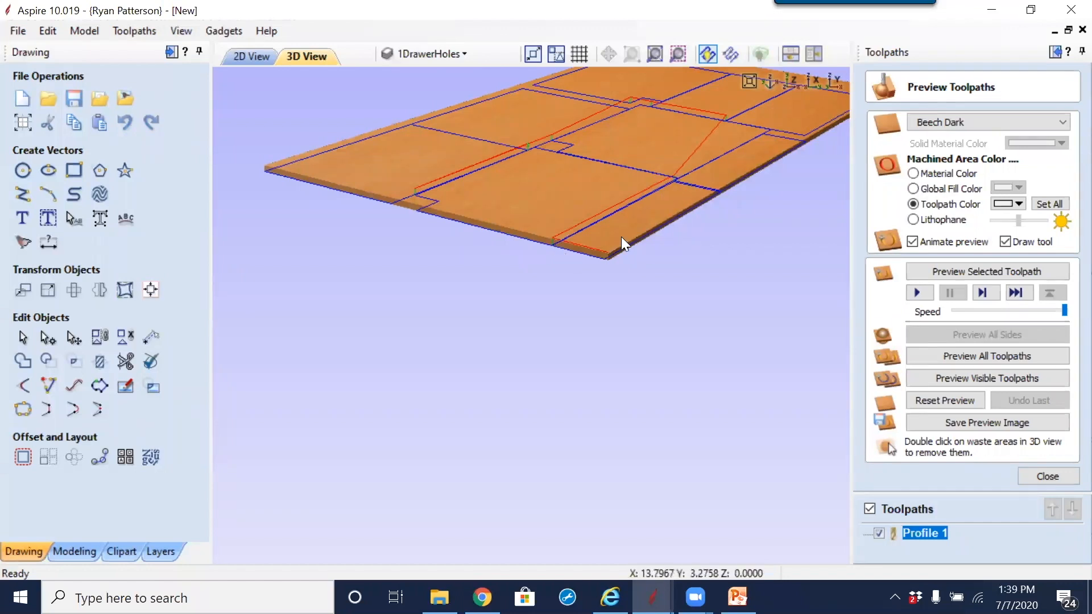
middle_drag(758, 210, 646, 292)
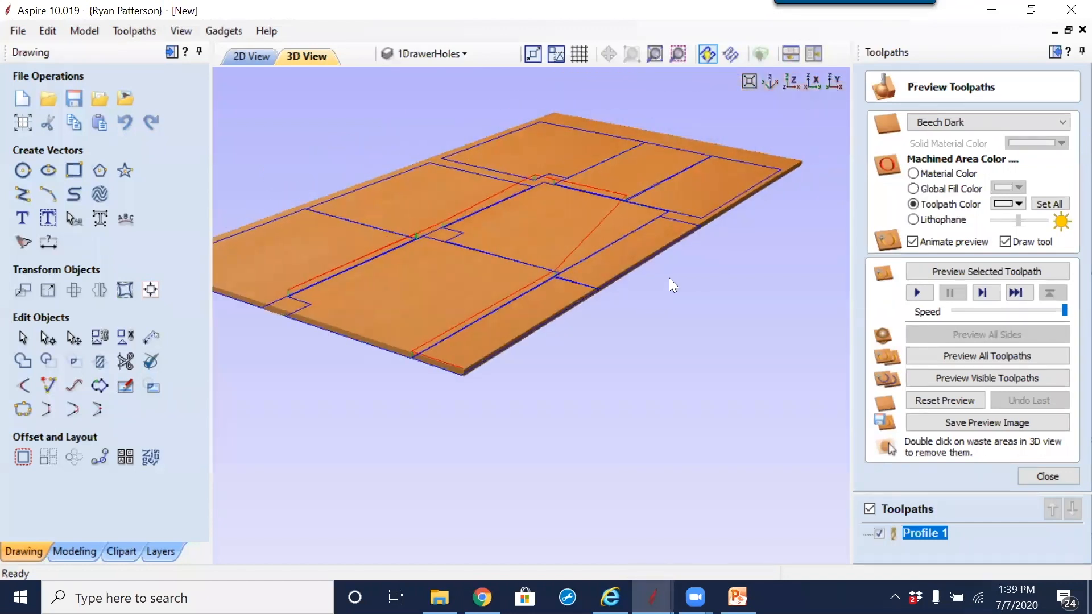
drag(709, 290, 447, 508)
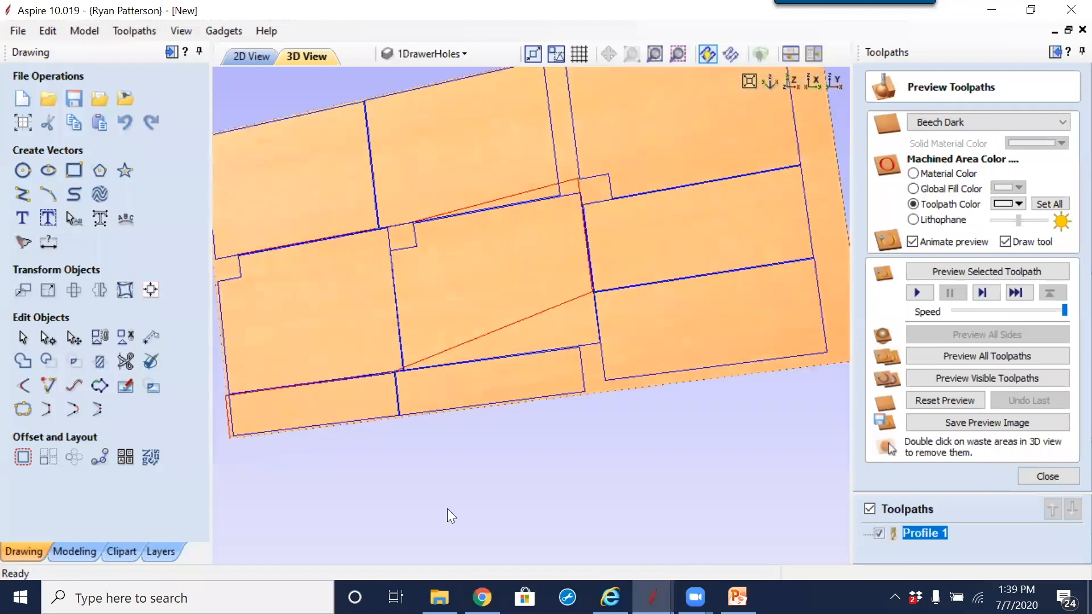
drag(500, 323, 619, 239)
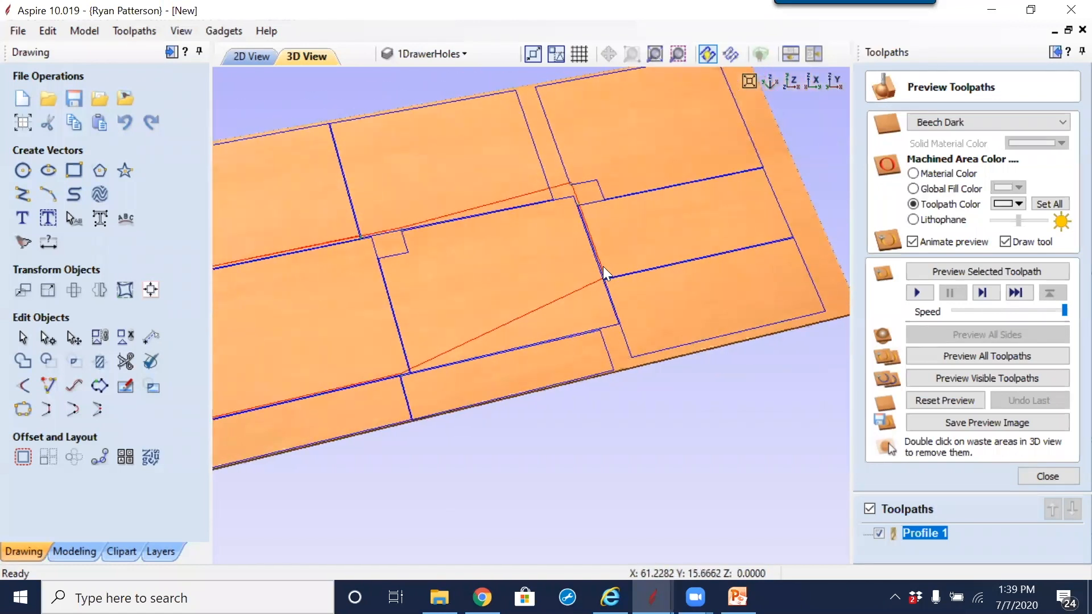
scroll(549, 246, down, 3)
click(257, 60)
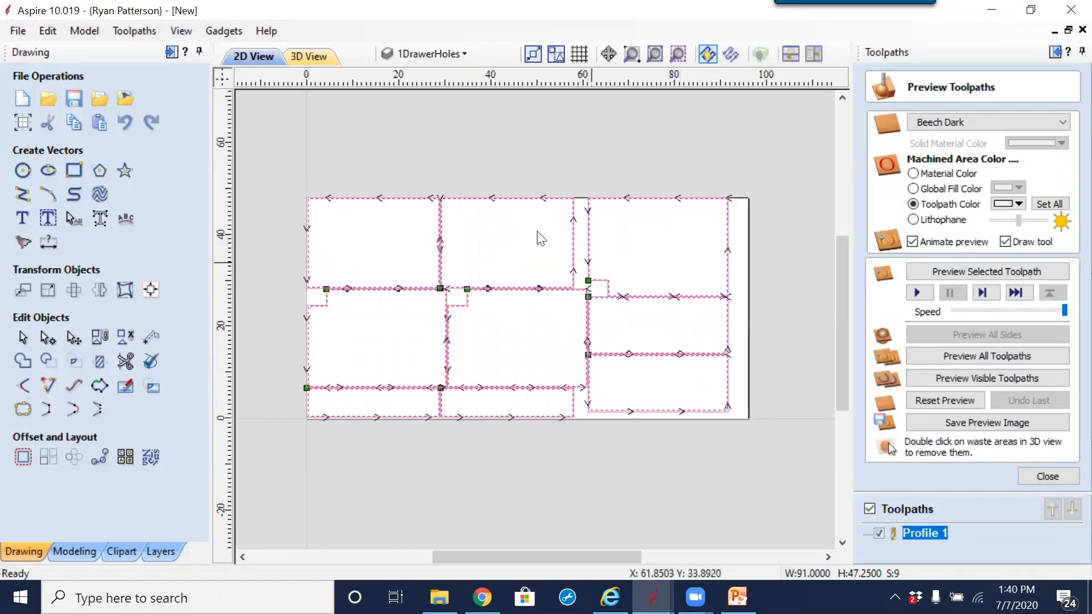
Step: Reopen the Profile 1 toolpath for editing and set its cut depth to 0.77 inches
click(531, 366)
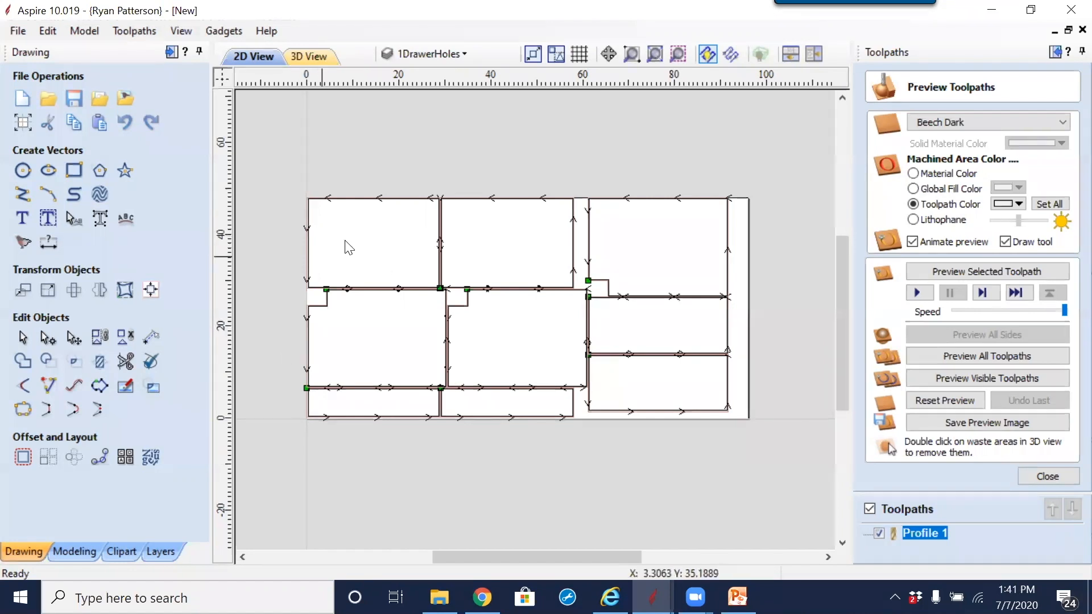
drag(470, 222, 402, 250)
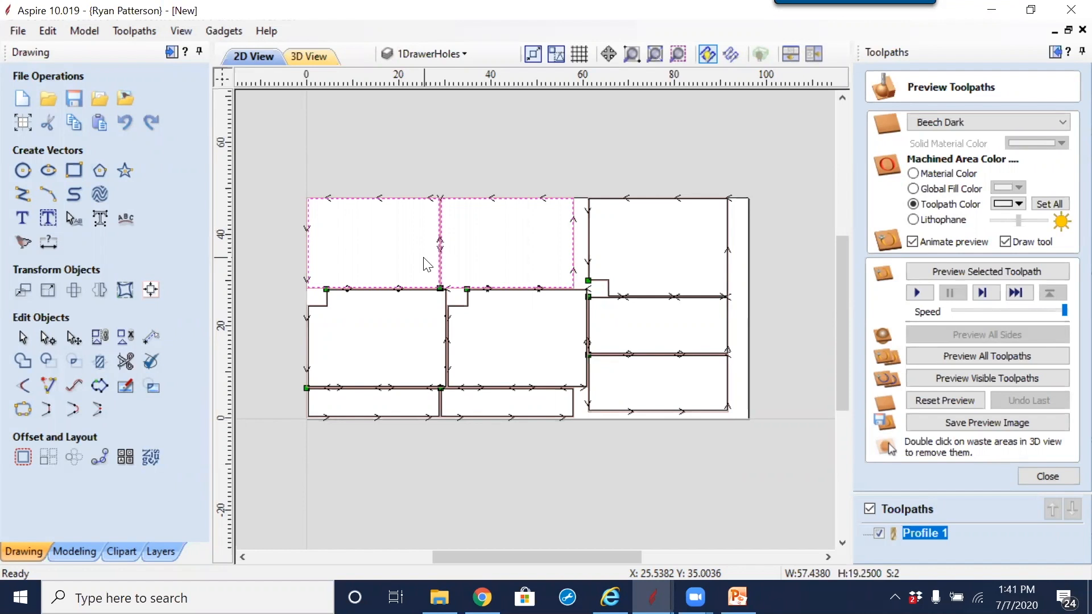
double_click(920, 531)
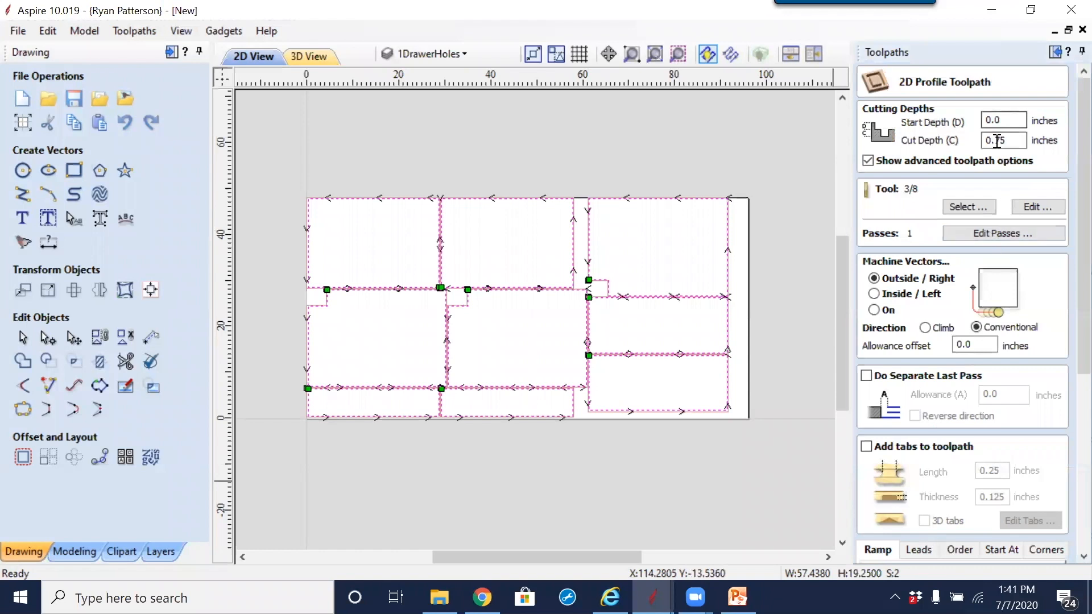
drag(994, 140, 1022, 157)
text(76)
key(BackSpace)
text(7)
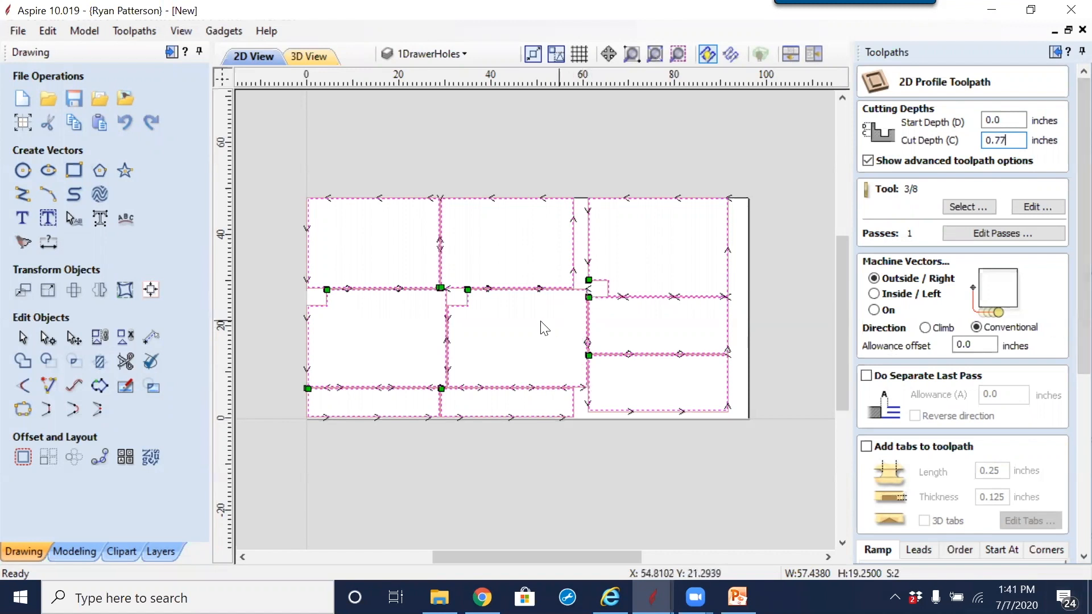
Step: Remove the top-left and top-middle parts from Profile 1's vector selection and recalculate the toolpath
shift+click(441, 217)
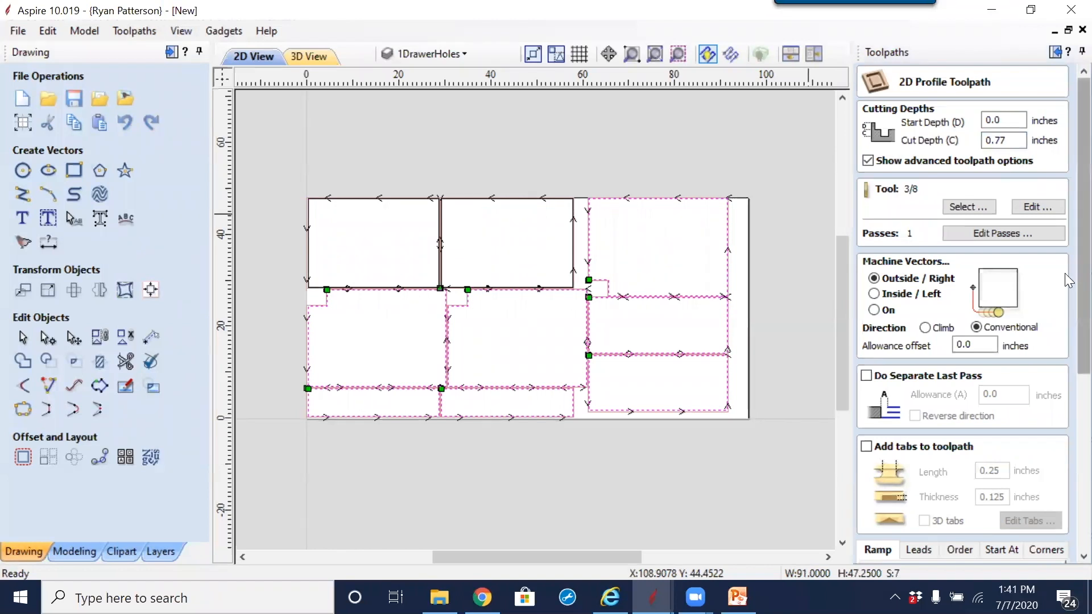
scroll(1061, 498, down, 5)
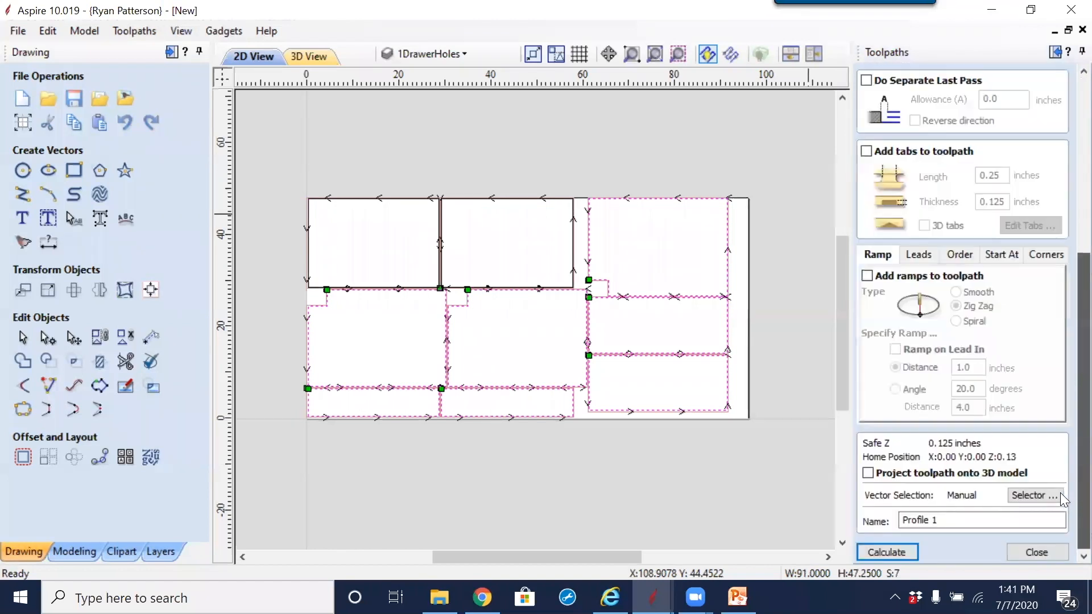
click(887, 552)
click(489, 389)
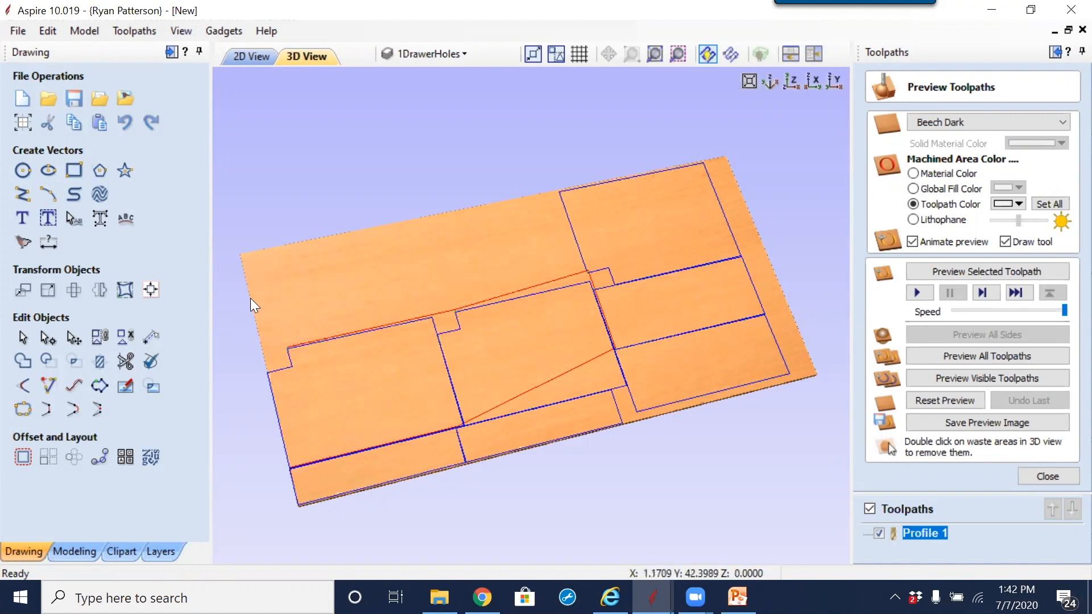
click(251, 60)
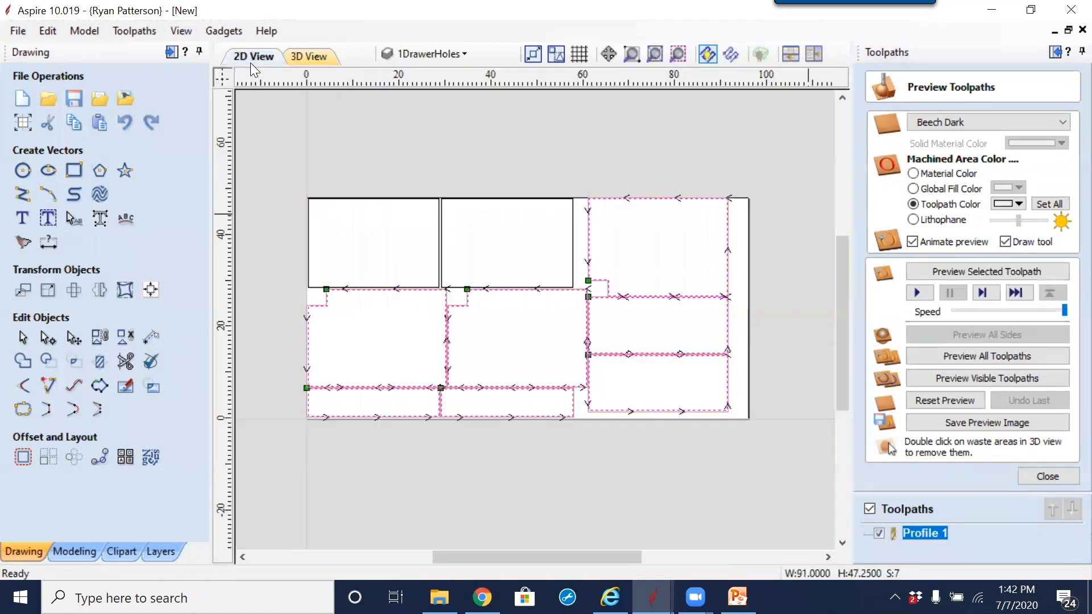
Step: Check the start point of the top-middle part in node editing and clear the selection
drag(477, 233, 378, 248)
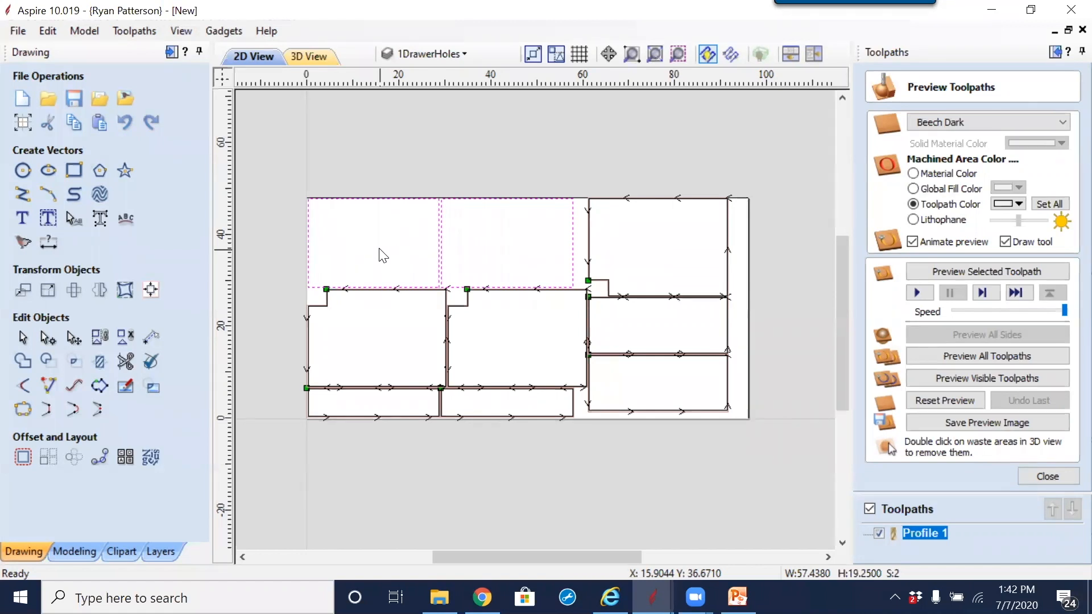
click(492, 238)
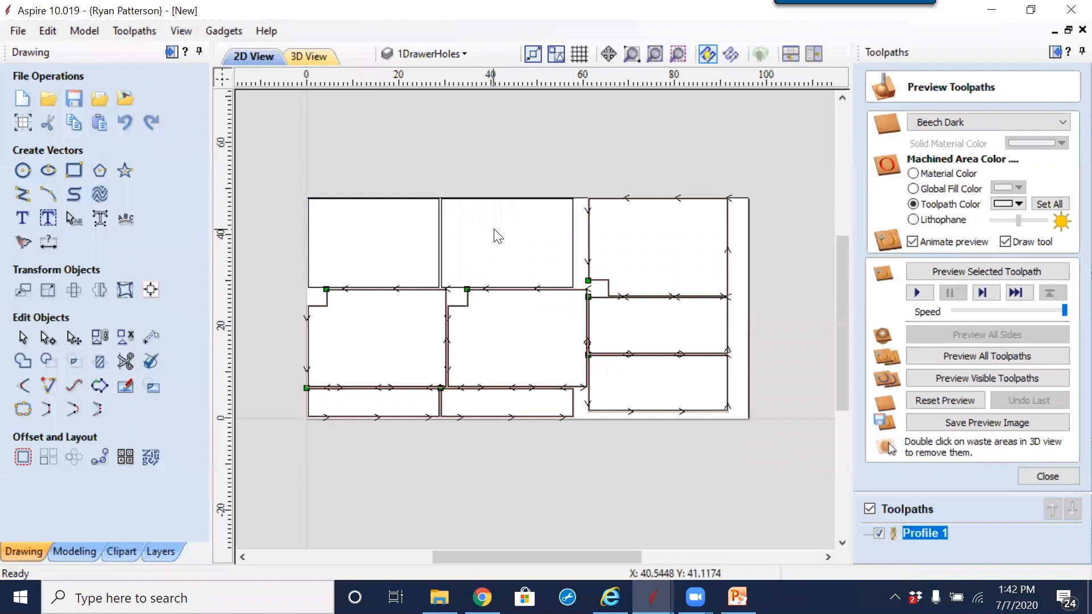
click(458, 288)
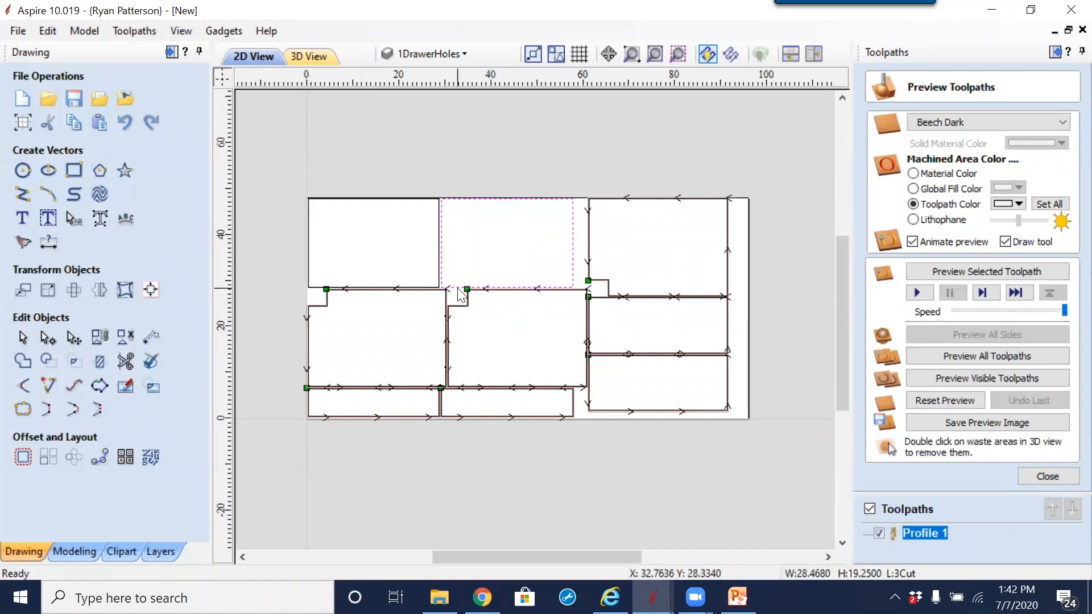
key(n)
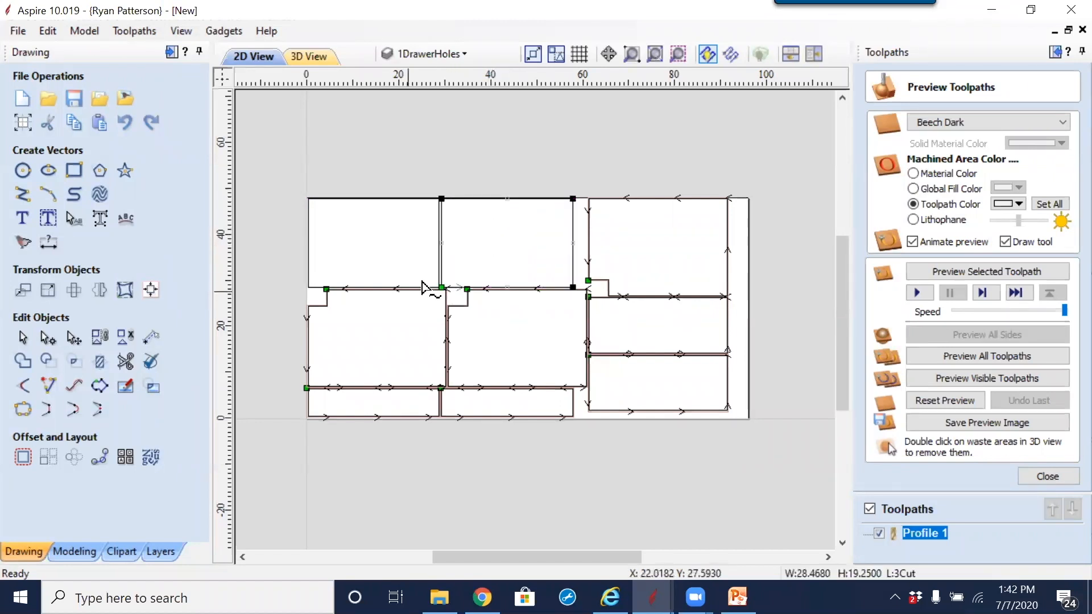
click(490, 257)
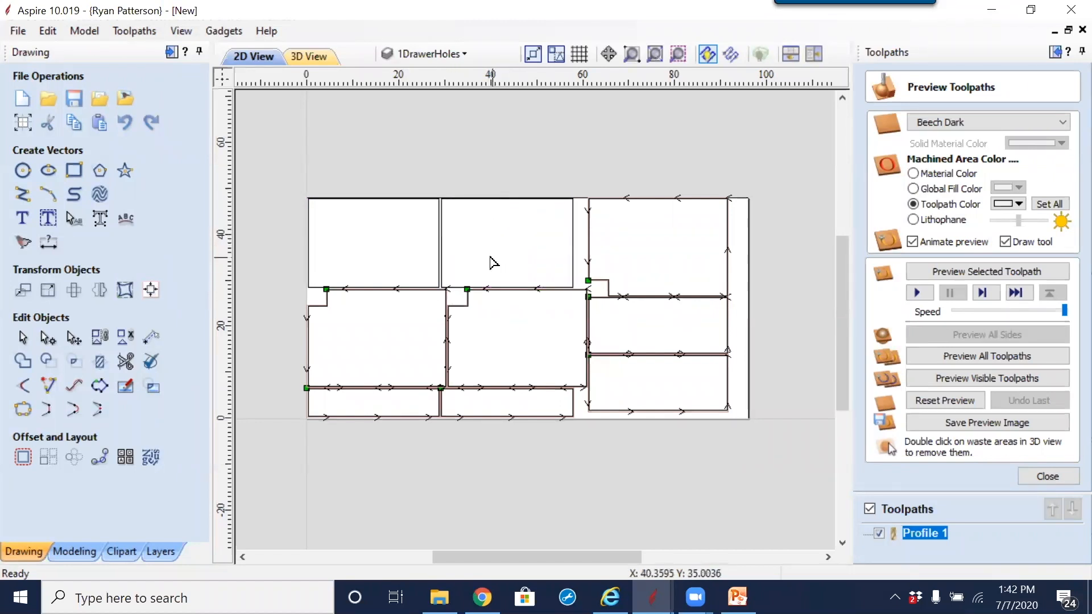
Step: Select the top-middle part followed by the top-left part and begin a new profile toolpath for them with a 0.73 inch cut depth
click(462, 199)
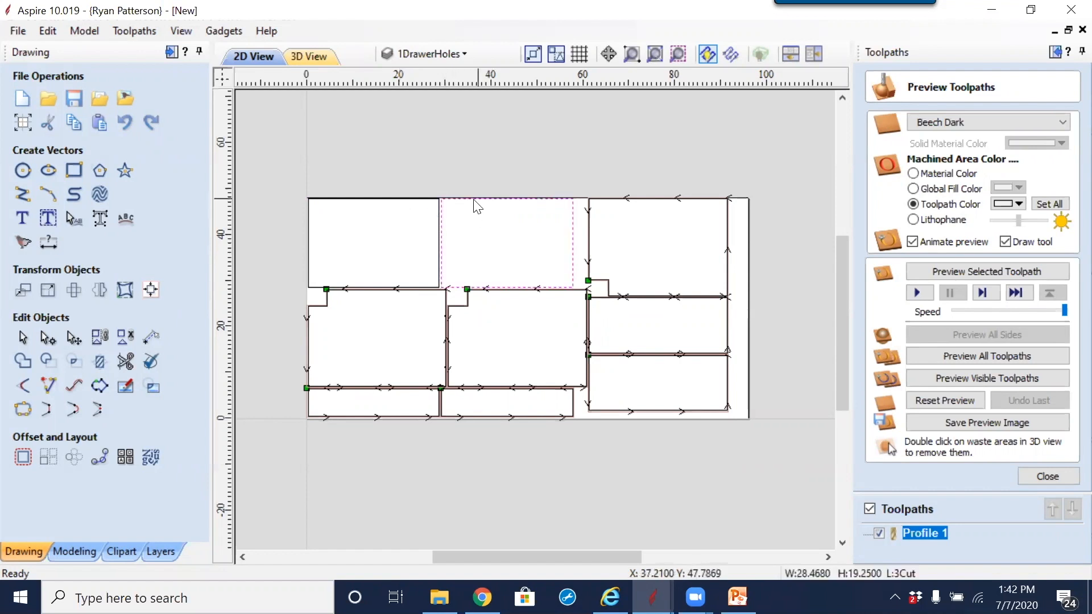
shift+click(403, 199)
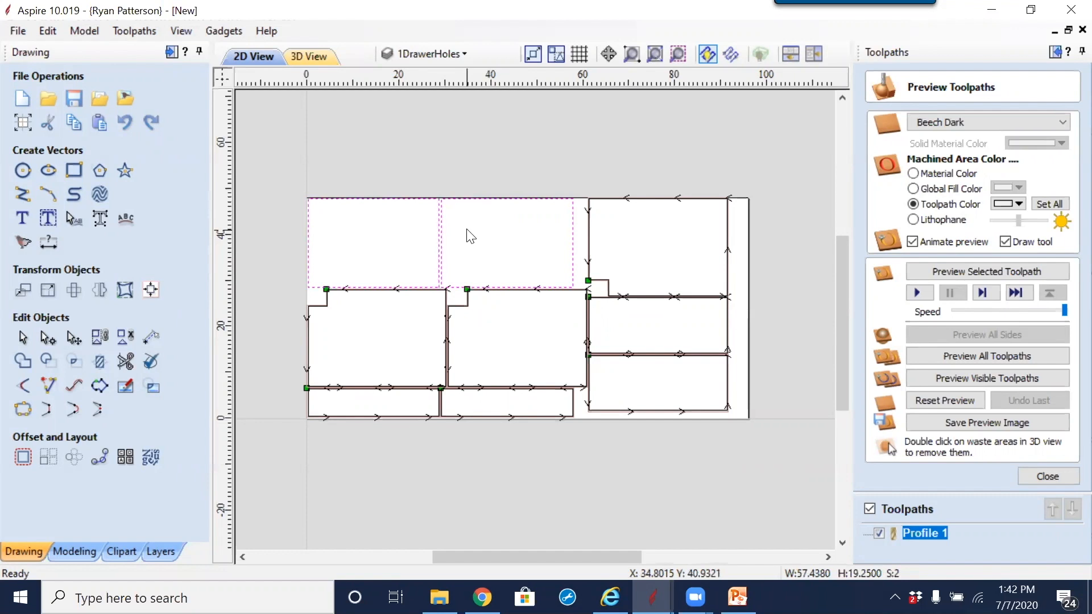
click(1046, 476)
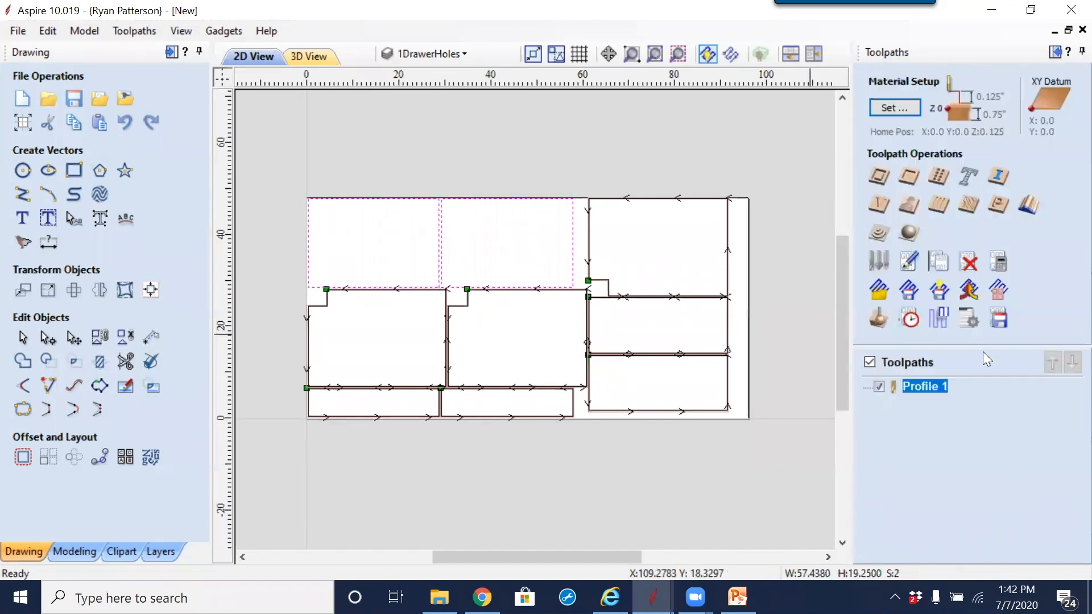
click(890, 177)
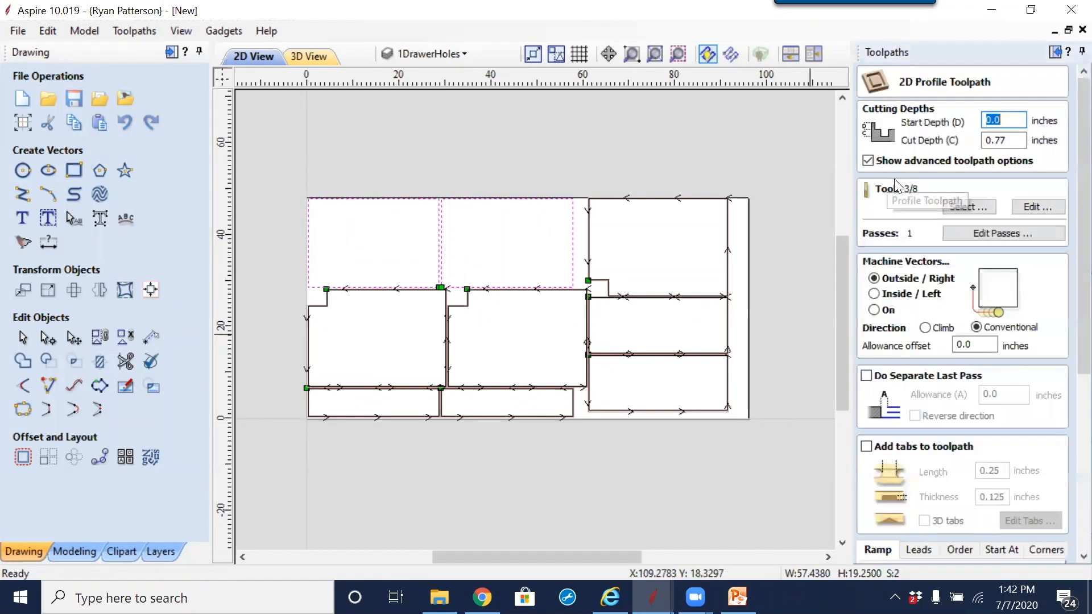
drag(1000, 141, 1015, 145)
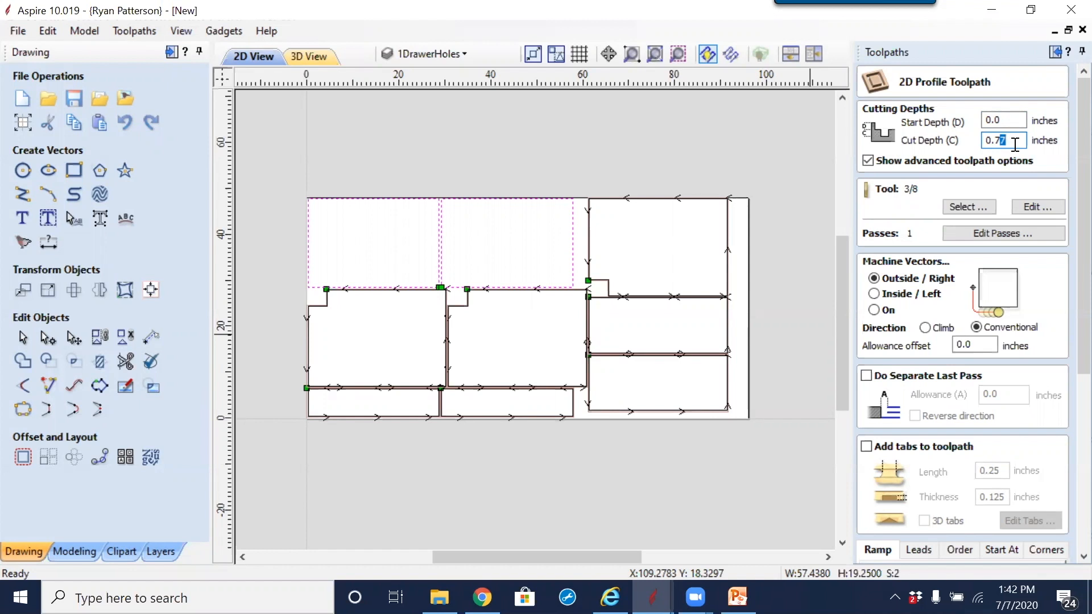
text(3)
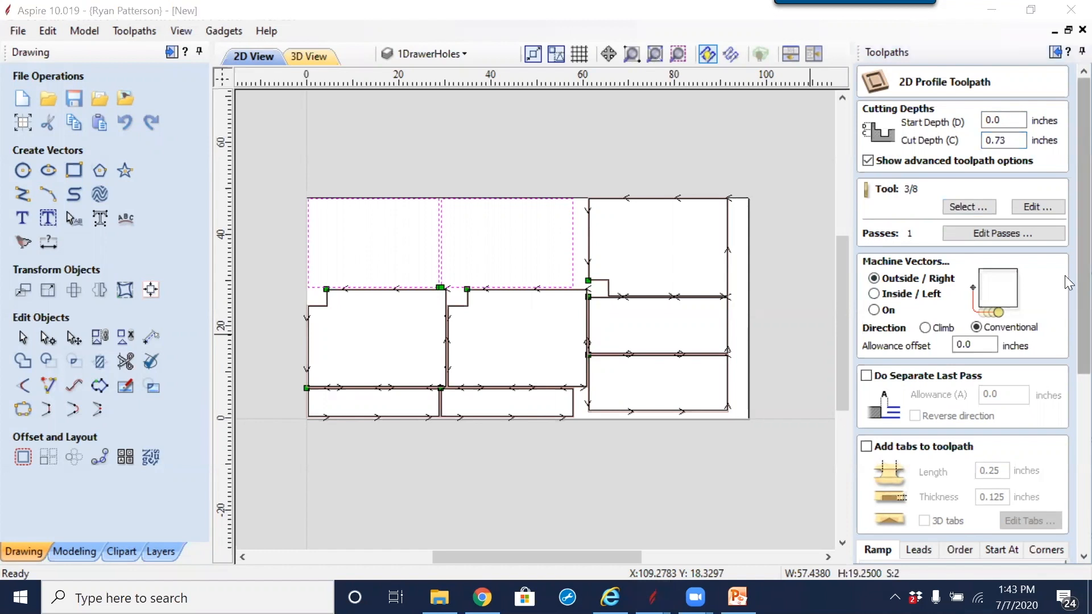
Step: Check the new profile toolpath's corner, start point and Vector Selection Order settings, and calculate it
drag(1082, 265, 1082, 166)
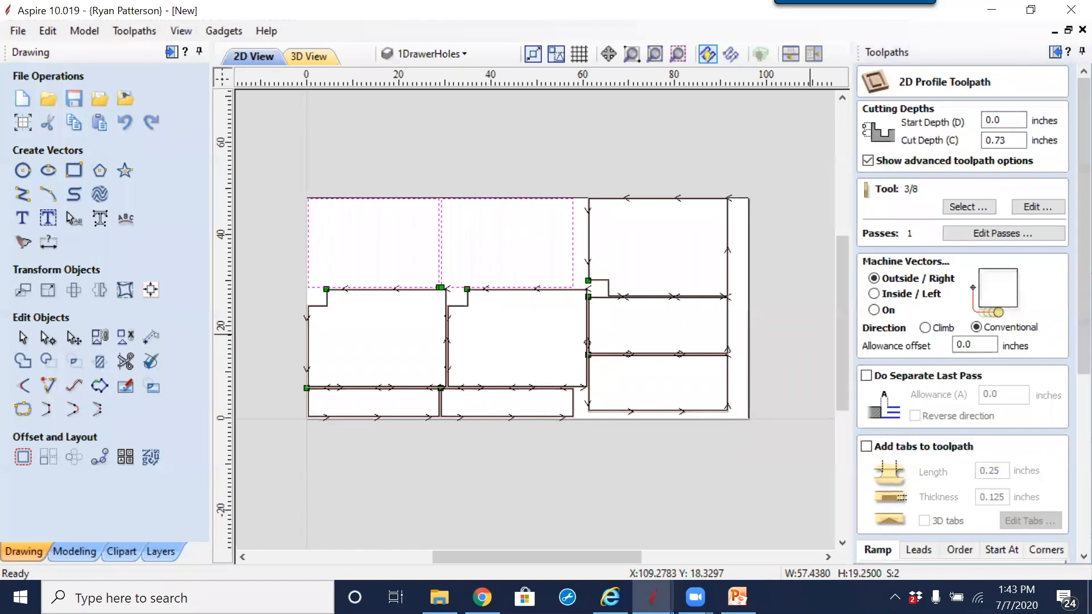
scroll(1066, 341, down, 5)
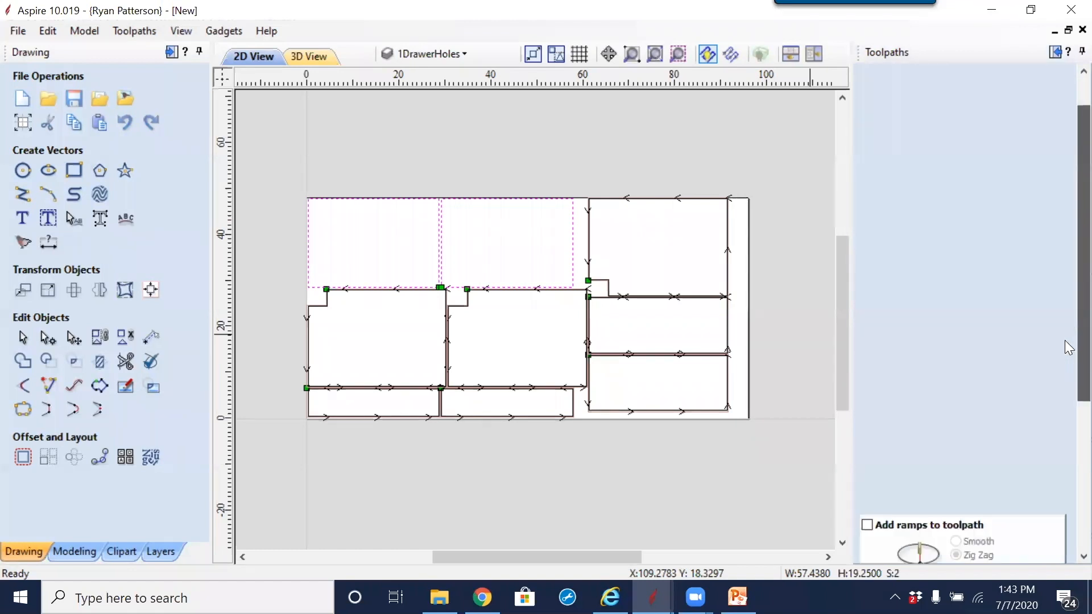
click(1045, 254)
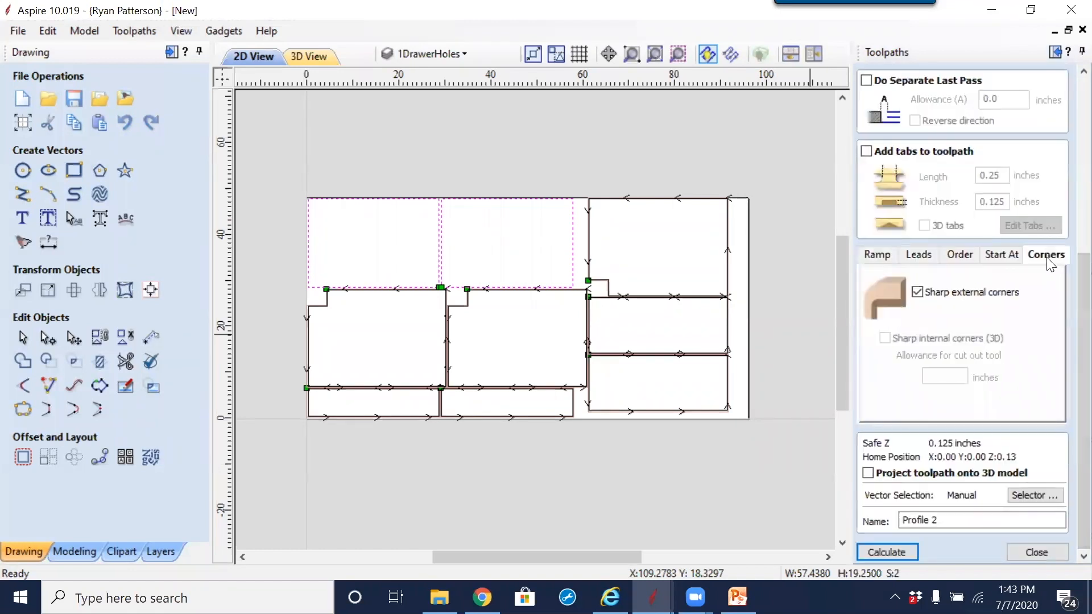
click(1006, 259)
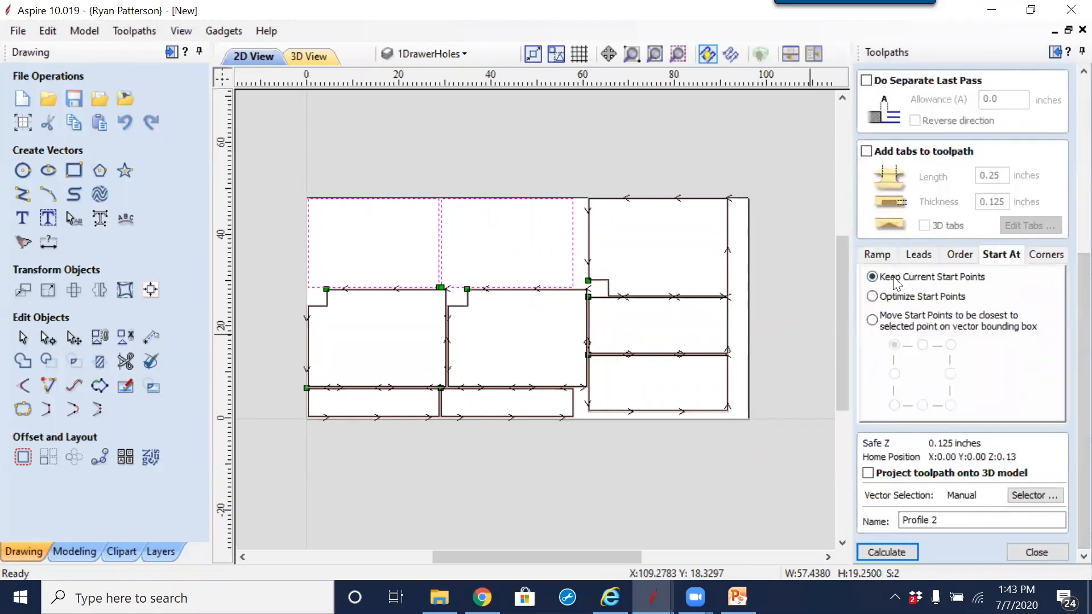
click(963, 257)
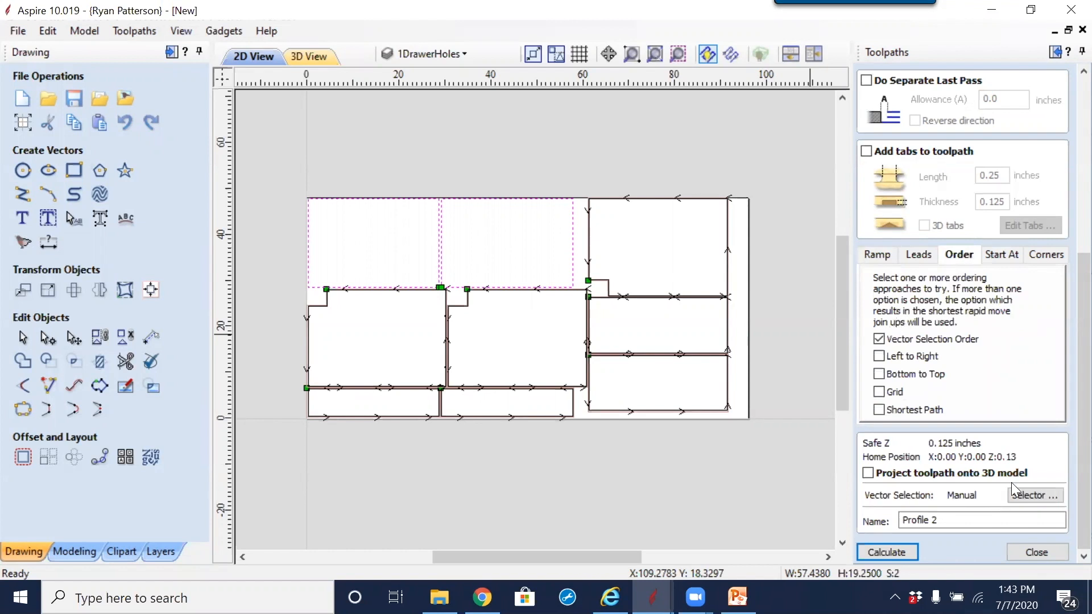
click(897, 552)
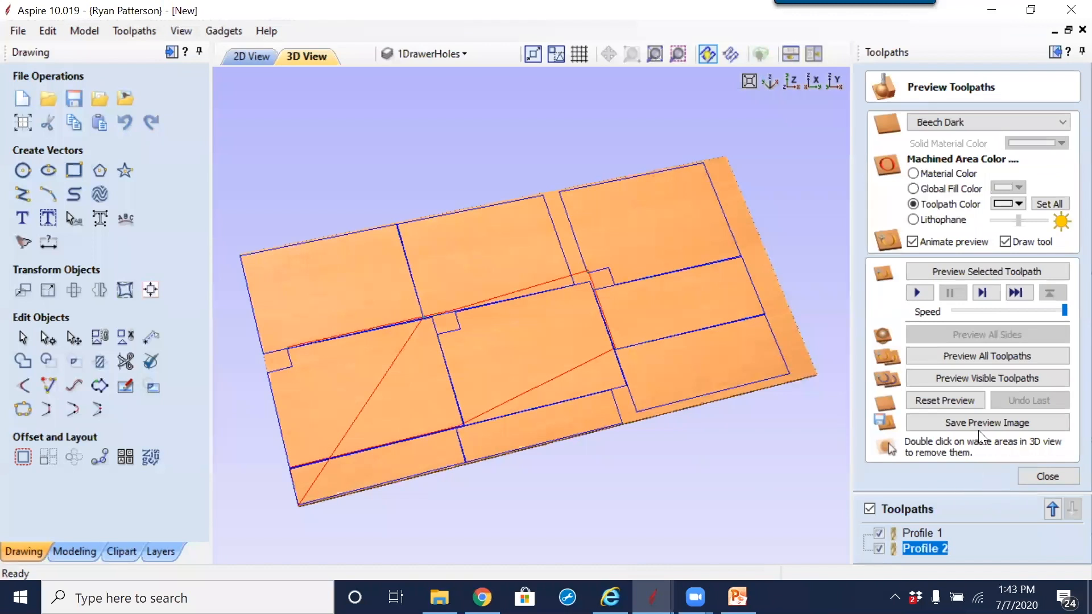
Step: Preview all toolpaths and inspect the cuts around the top-row parts before returning to the 2D layout
click(957, 358)
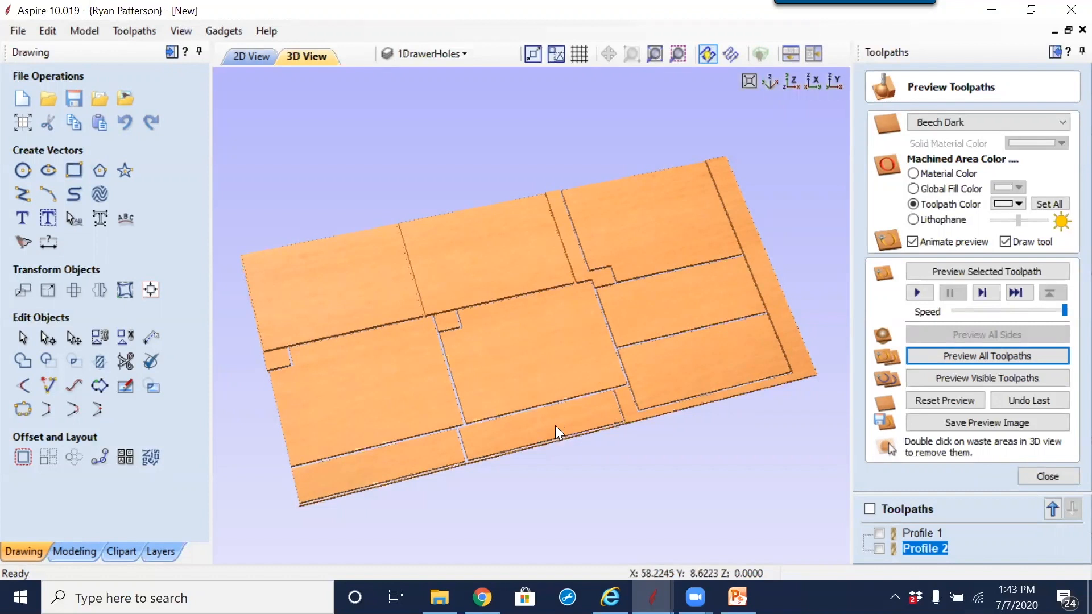
scroll(421, 301, up, 5)
scroll(608, 350, down, 3)
scroll(683, 160, down, 3)
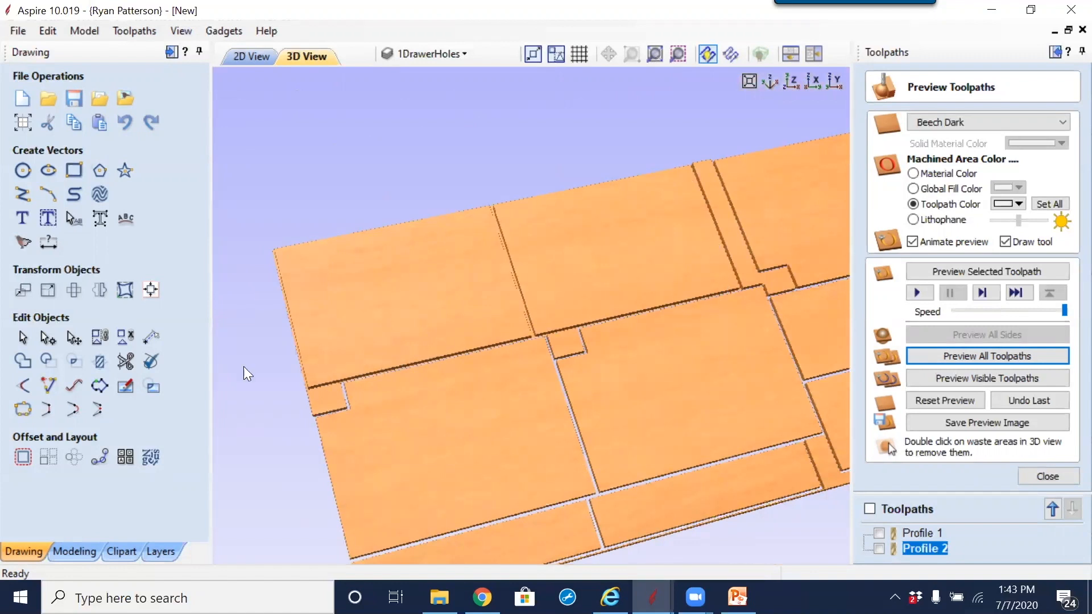
click(251, 58)
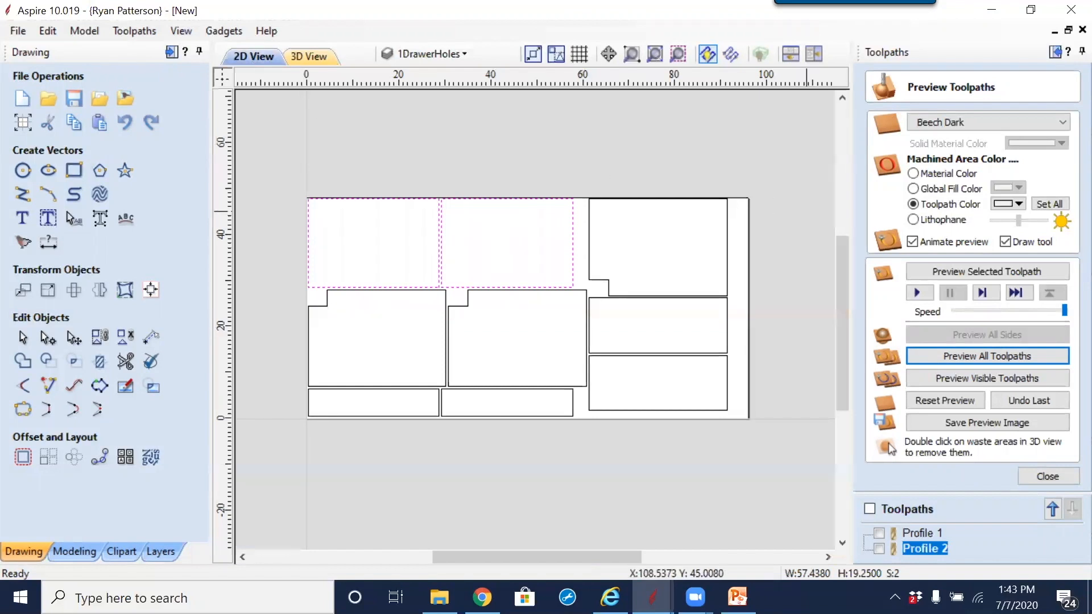
Step: Close the toolpath preview and duplicate the Profile 2 toolpath
click(1053, 477)
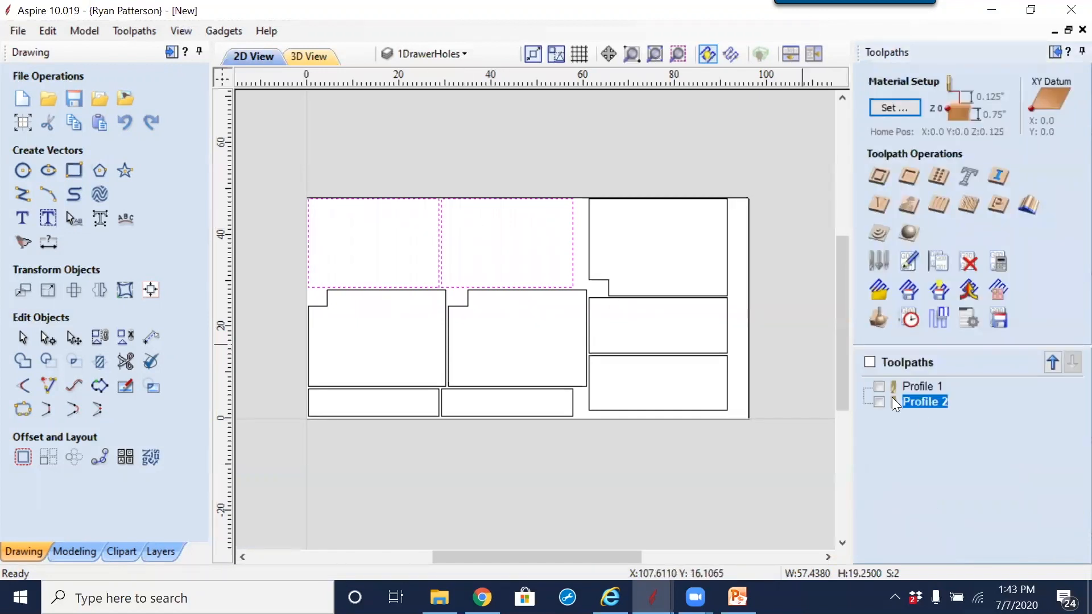
right_click(918, 403)
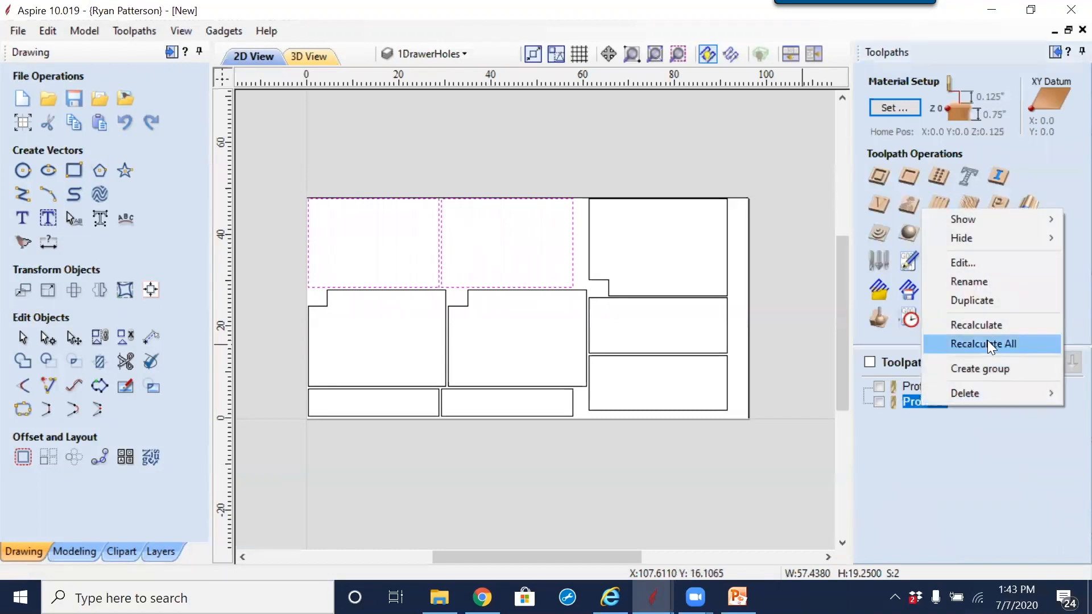
click(994, 301)
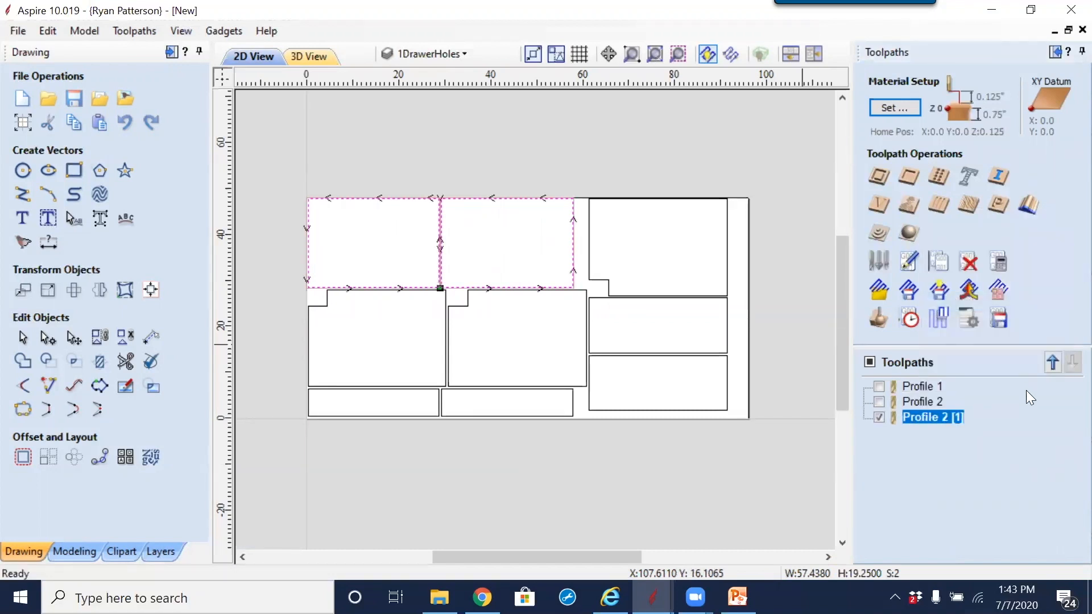
Step: Set the duplicated Profile 2 [1] toolpath's cut depth to 0.77 inches and calculate it, accepting the cut through the material
double_click(922, 419)
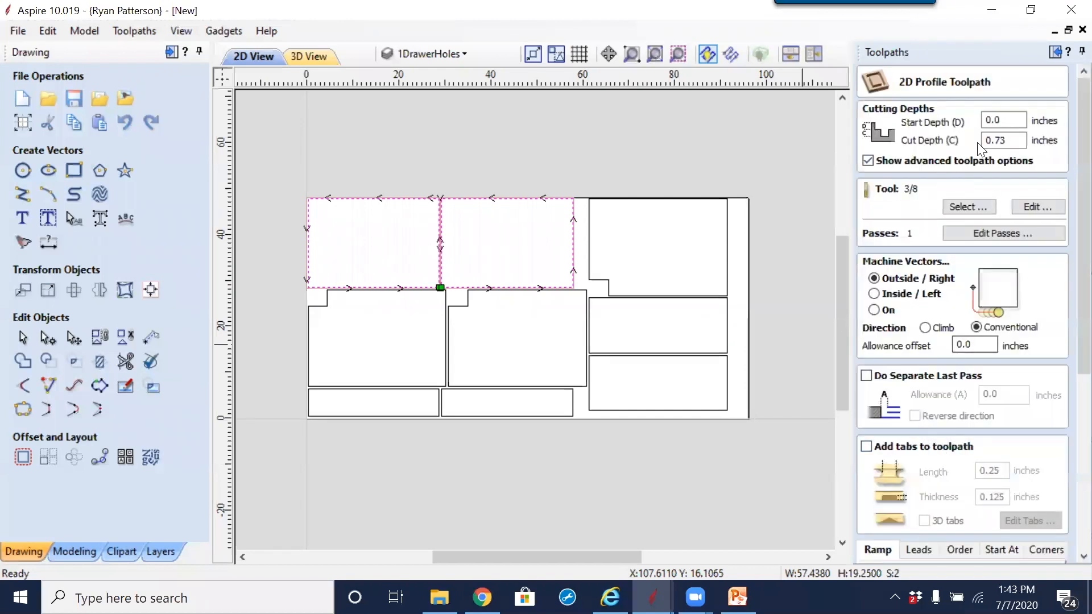
drag(999, 139, 1007, 140)
text(6)
key(BackSpace)
text(7)
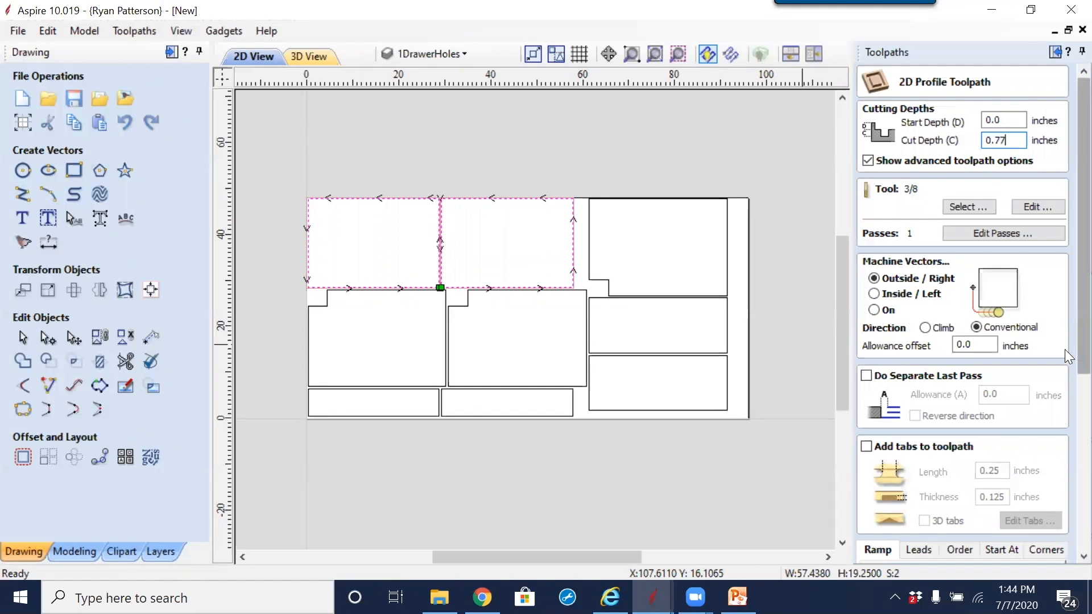
scroll(1065, 349, down, 5)
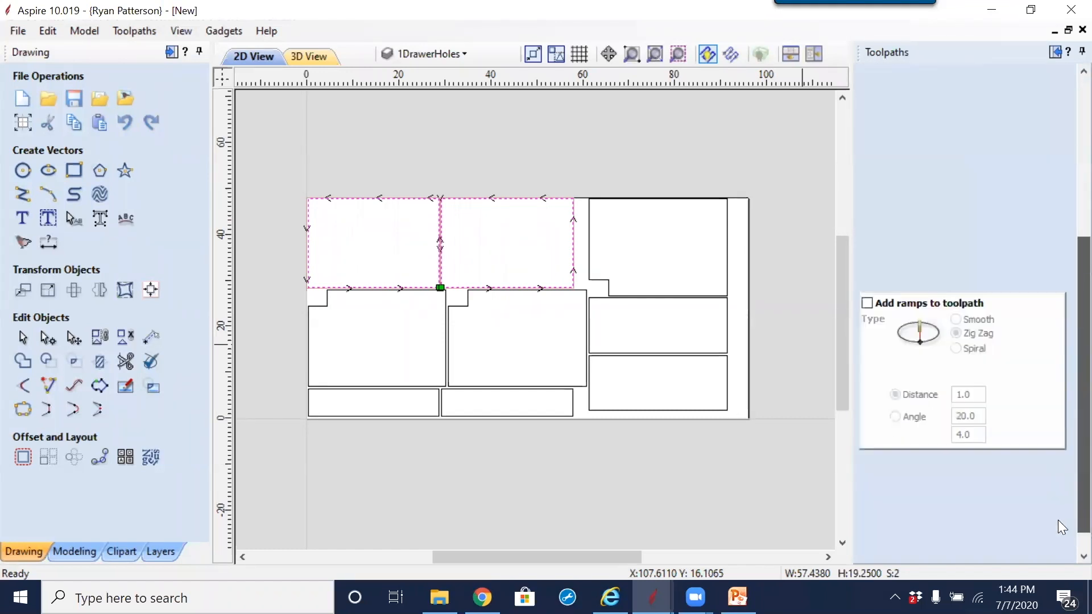
click(899, 553)
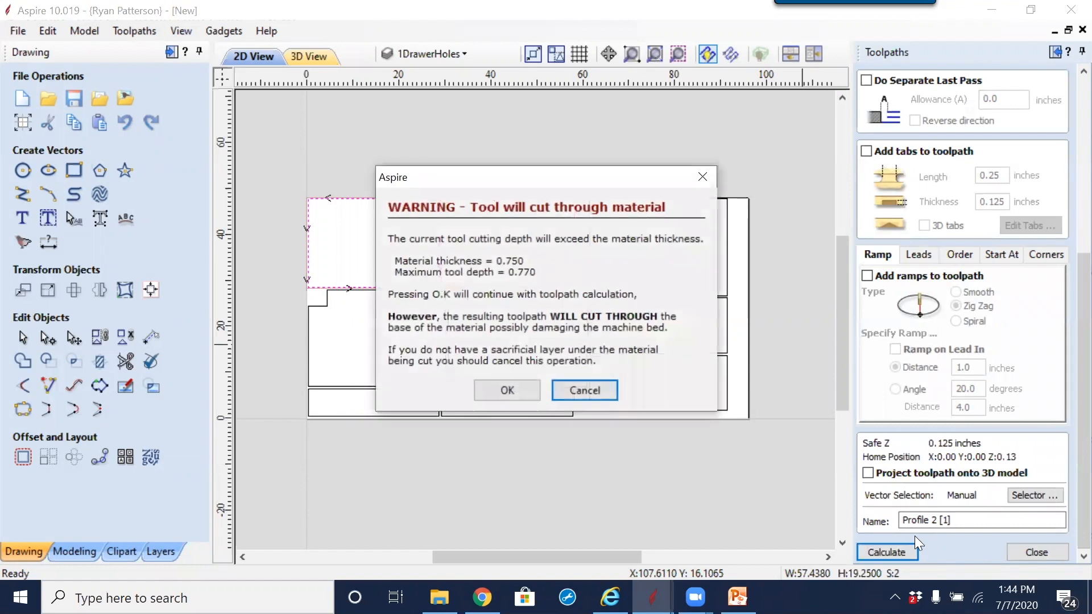
click(494, 395)
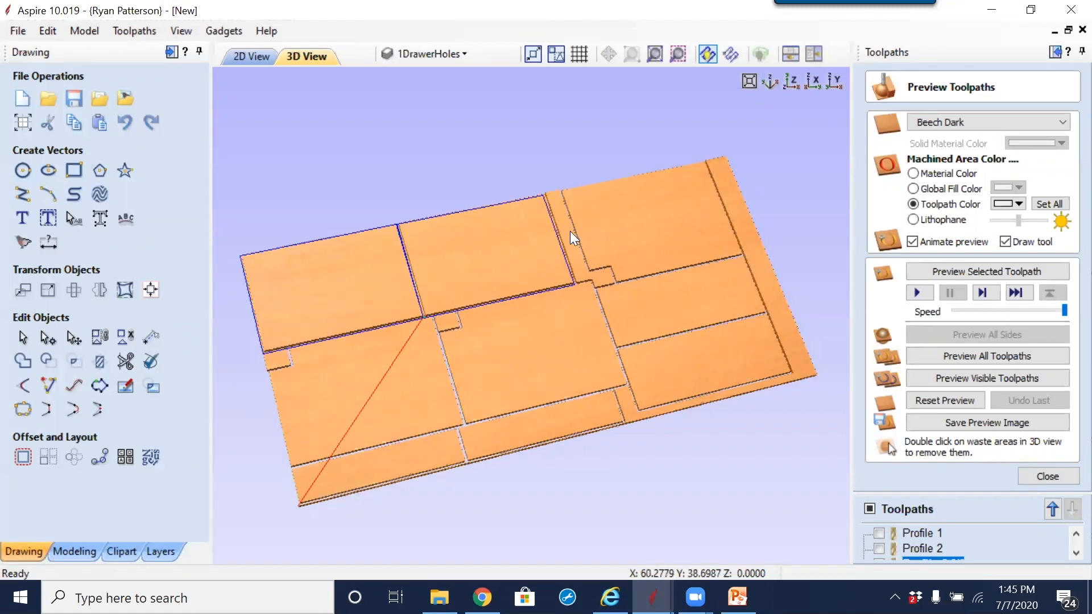
Step: Return to the 2D layout, close the preview, and delete the Profile 2 and Profile 2 [1] toolpaths
click(249, 57)
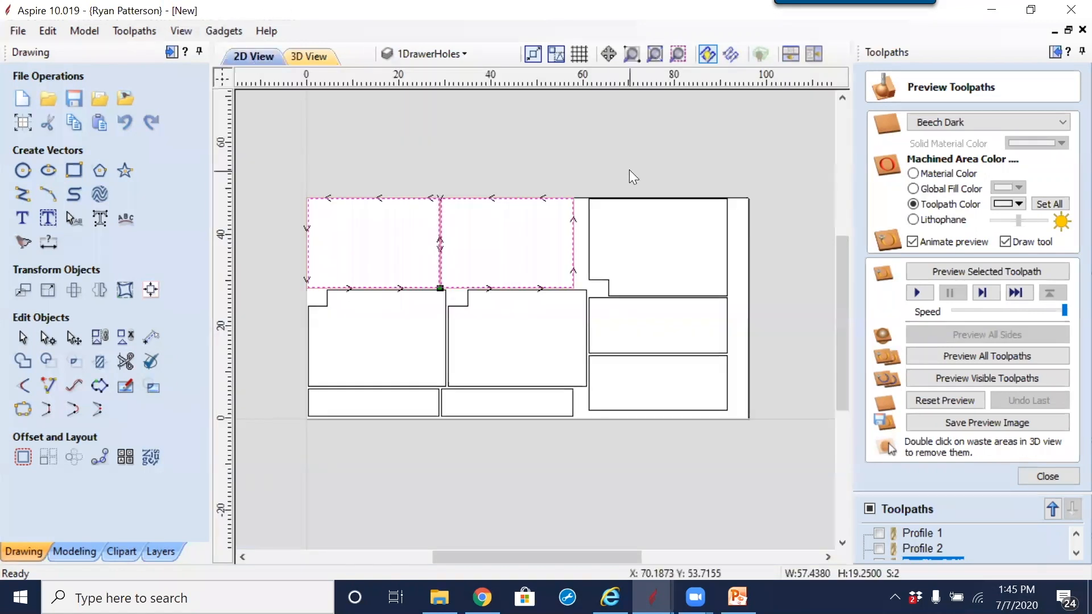
click(1047, 476)
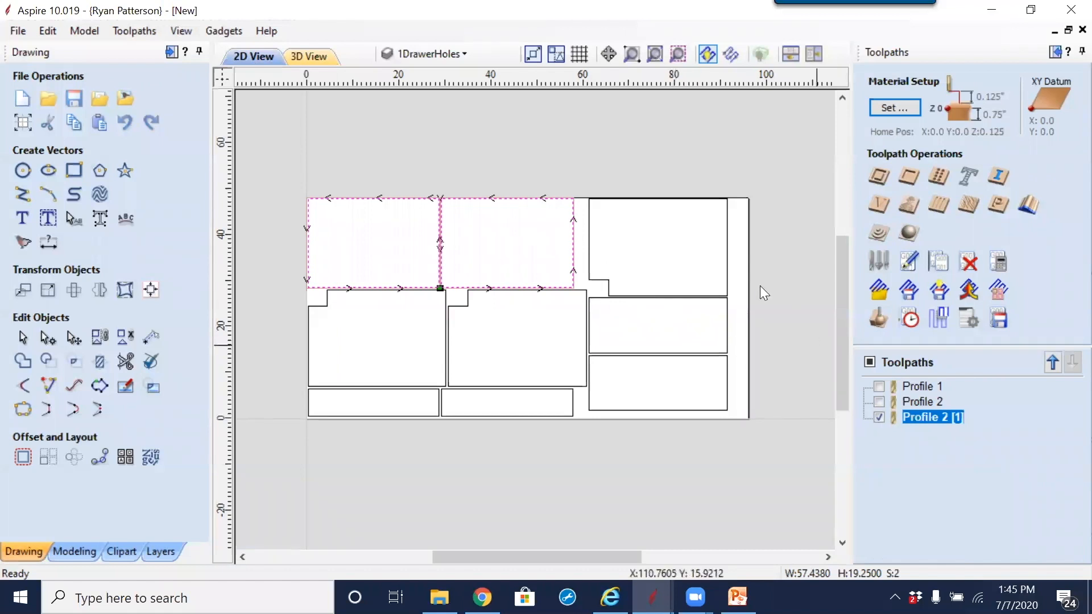
click(924, 387)
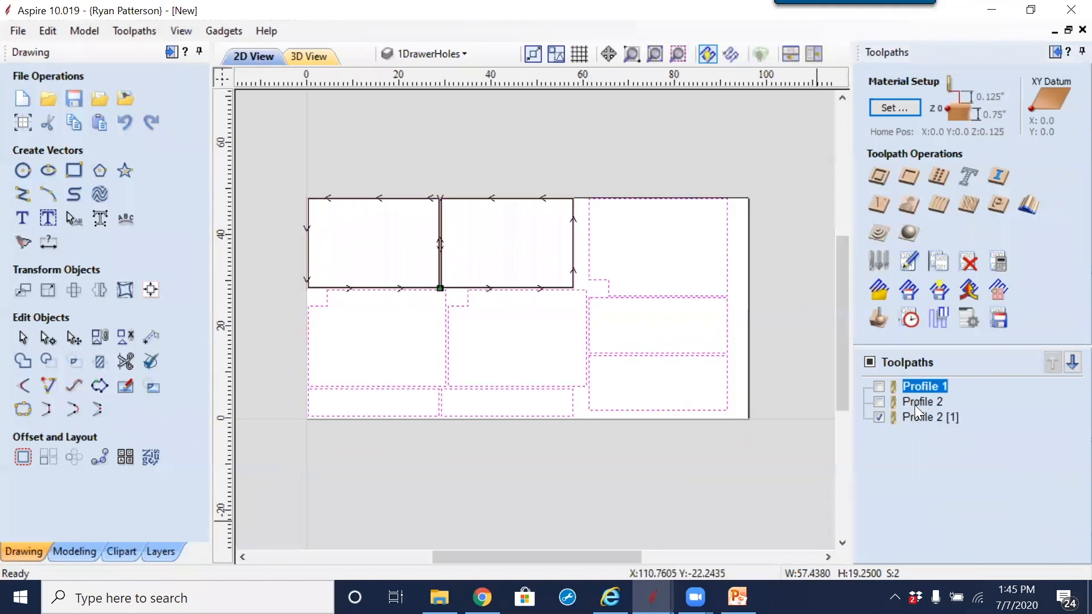
click(880, 417)
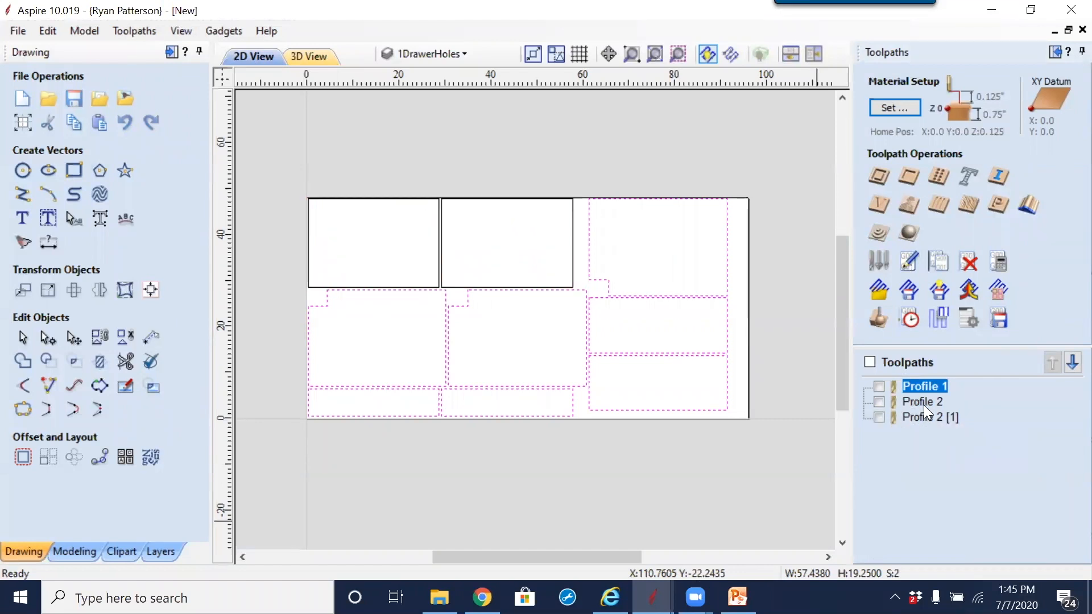
click(923, 402)
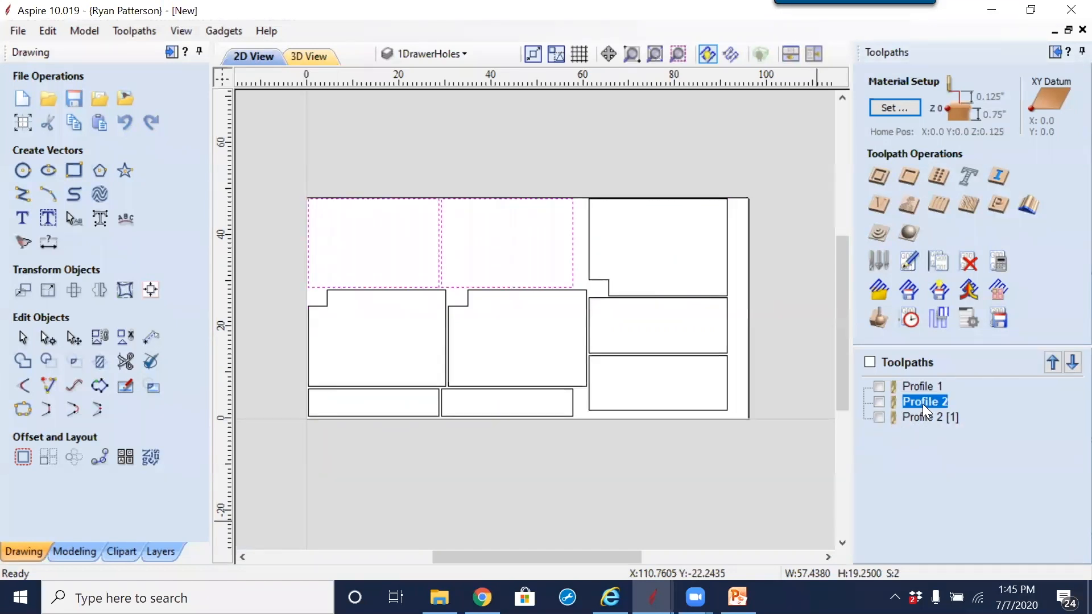
right_click(922, 404)
mouse_move(987, 397)
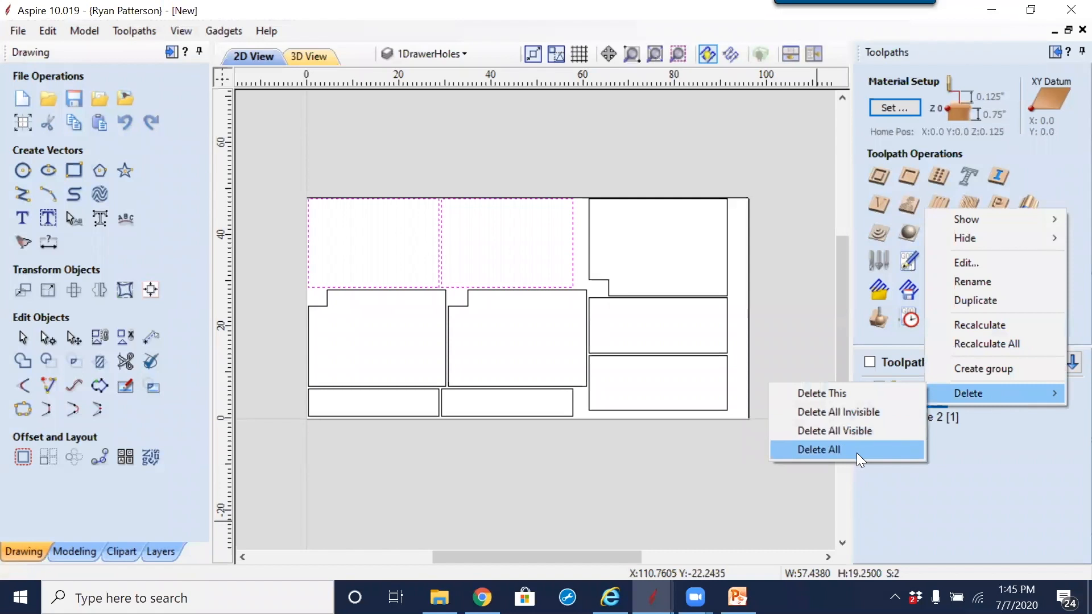
click(812, 393)
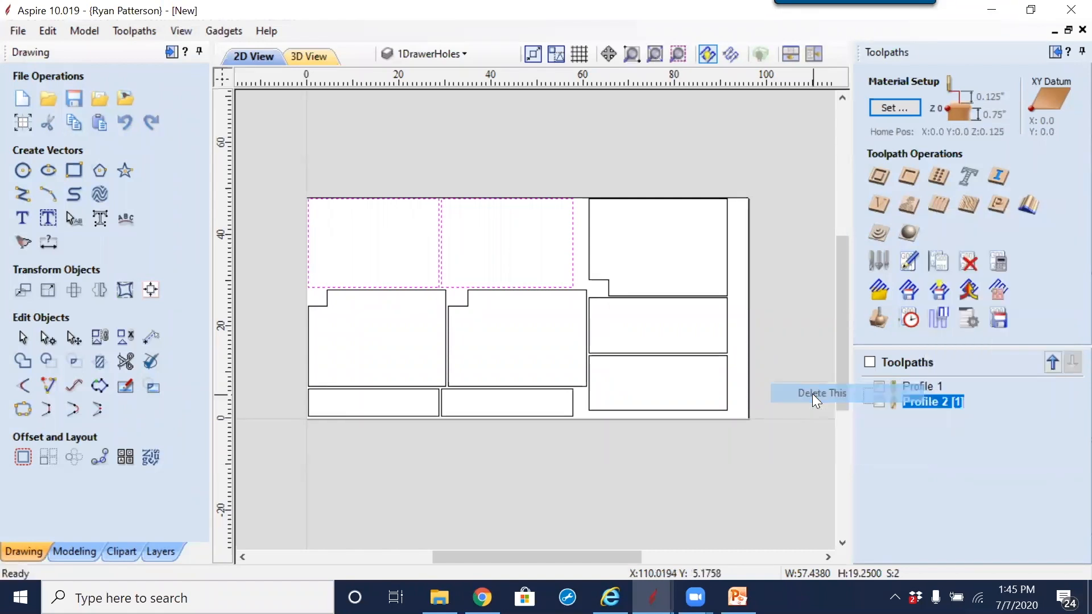
right_click(914, 401)
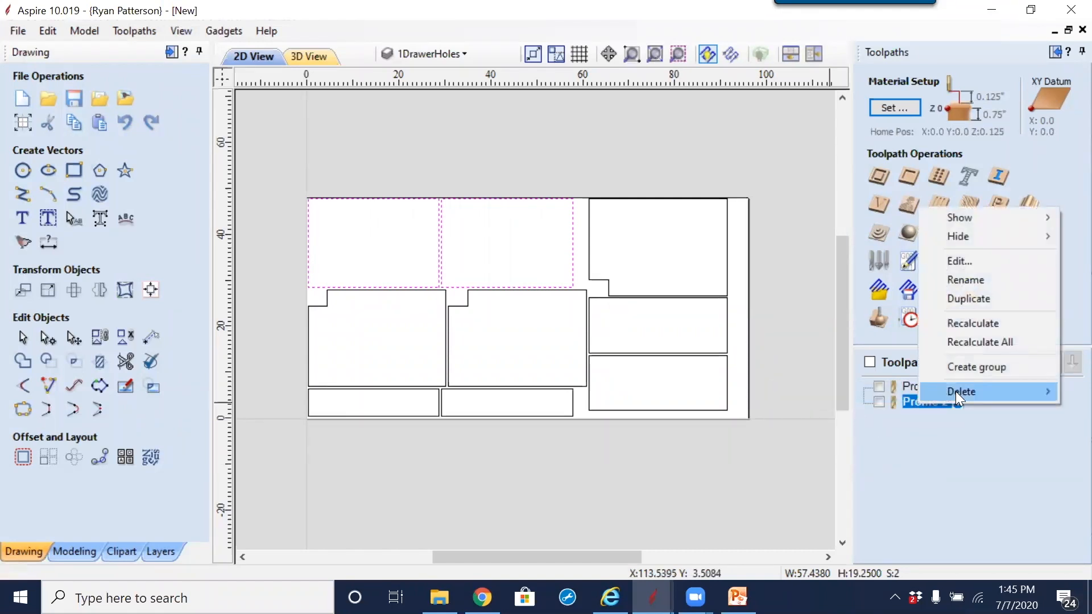
mouse_move(955, 391)
click(841, 390)
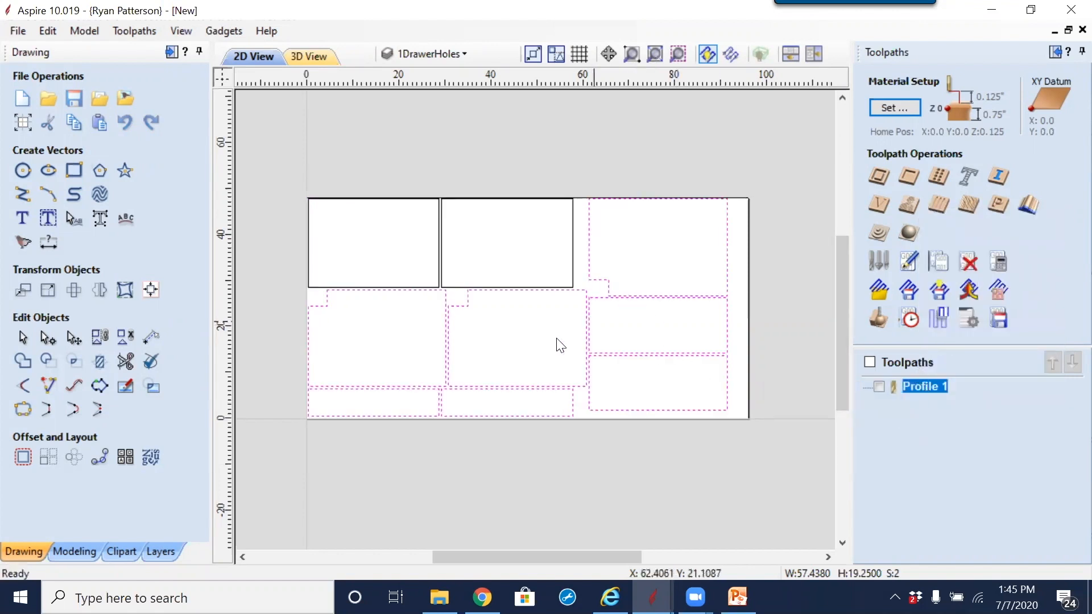
Step: Edit the Profile 1 toolpath to include the top-middle and top-left parts, and set its cut depth to 0.73 inches
double_click(922, 386)
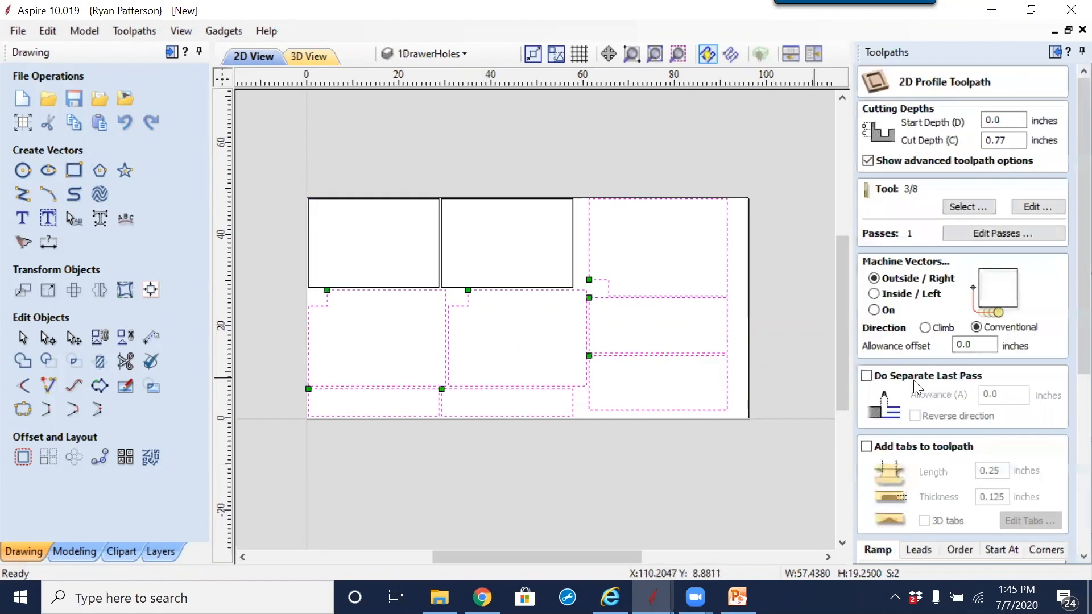
shift+click(573, 243)
shift+click(309, 215)
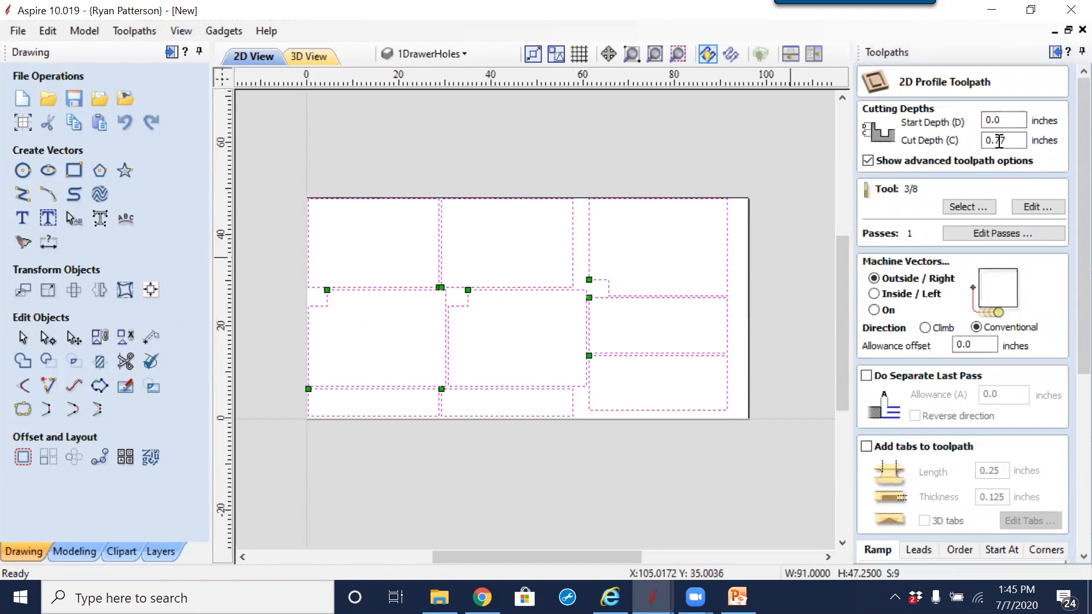
drag(1000, 141, 1007, 143)
text(5)
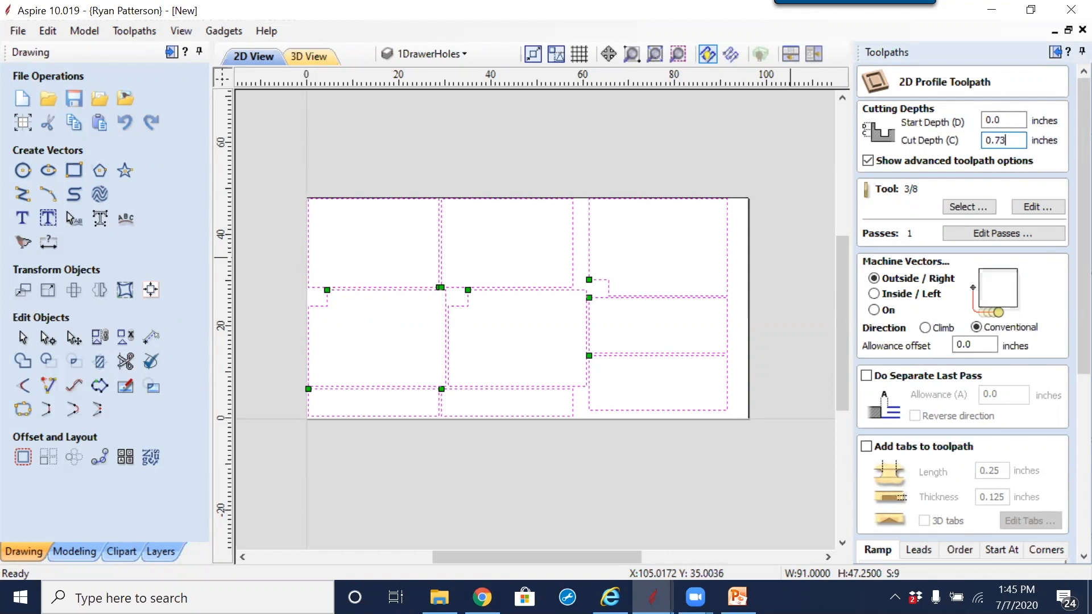
Step: Calculate the Profile 1 toolpath, reset the preview and preview all toolpaths
drag(1081, 229, 936, 419)
drag(1079, 303, 1065, 417)
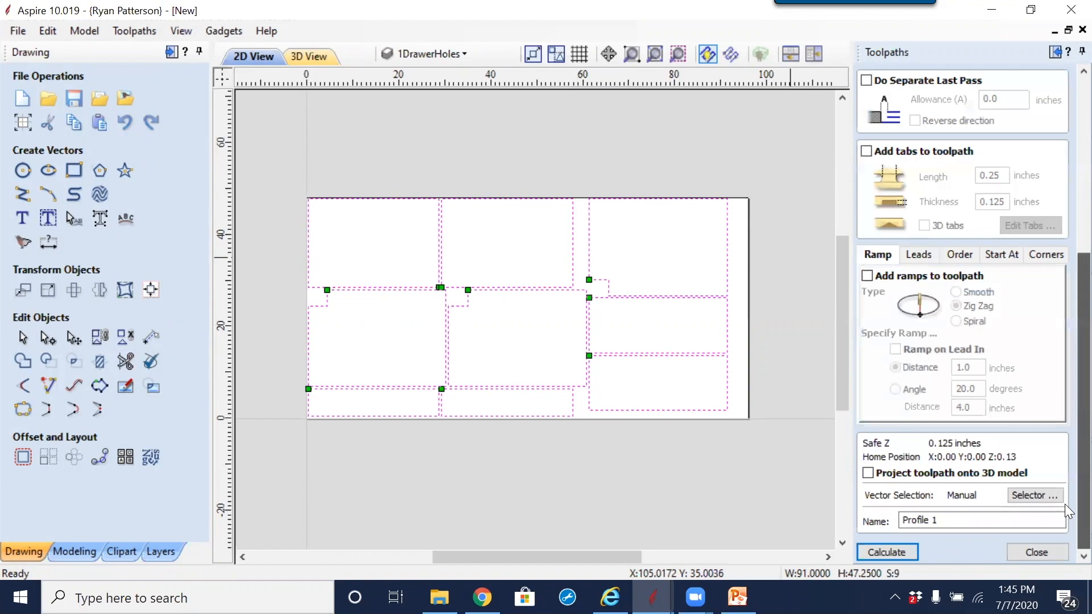
click(889, 549)
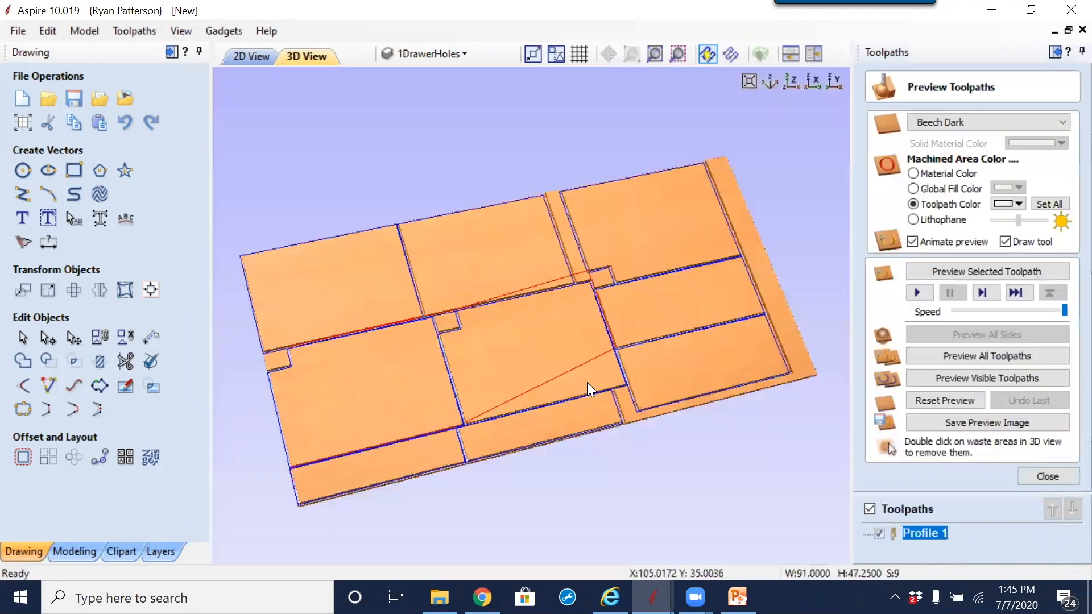
click(953, 400)
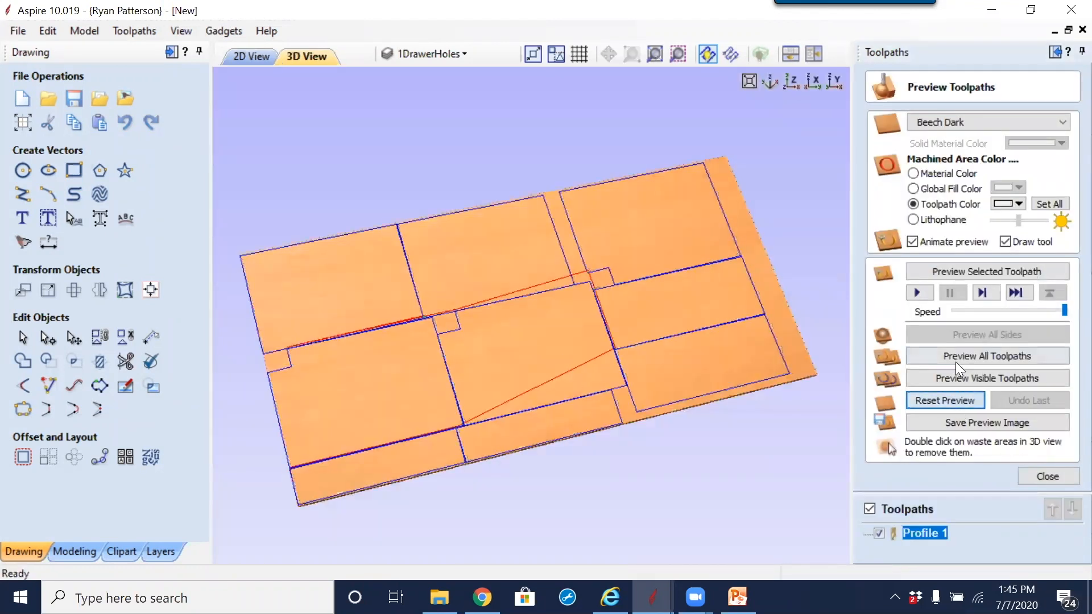
click(954, 357)
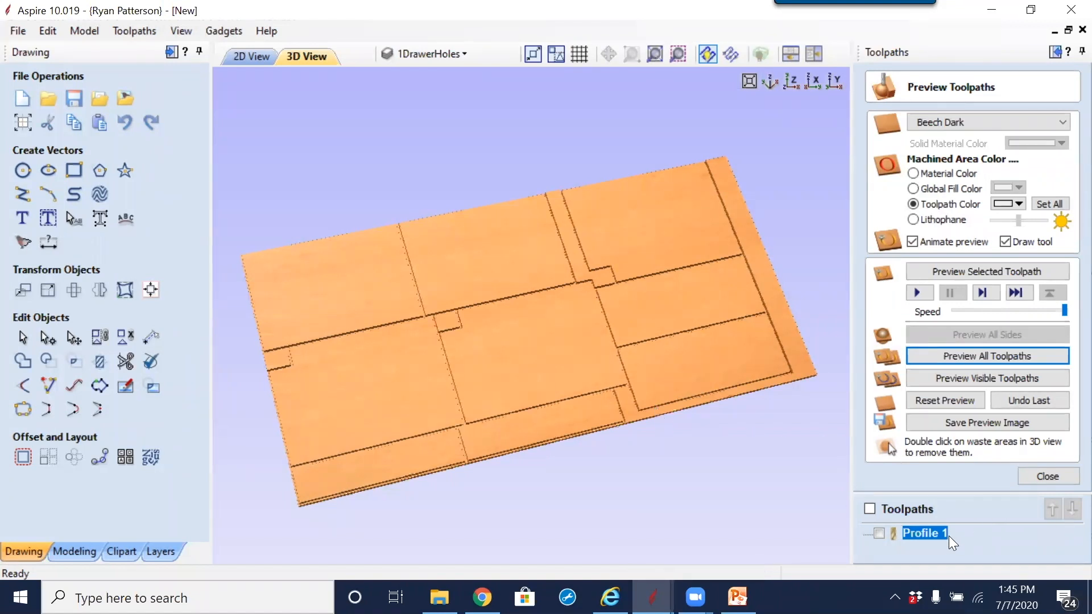
Step: Duplicate the Profile 1 toolpath and calculate the copy with a 0.77 inch cut depth, accepting the cut through the material
right_click(927, 535)
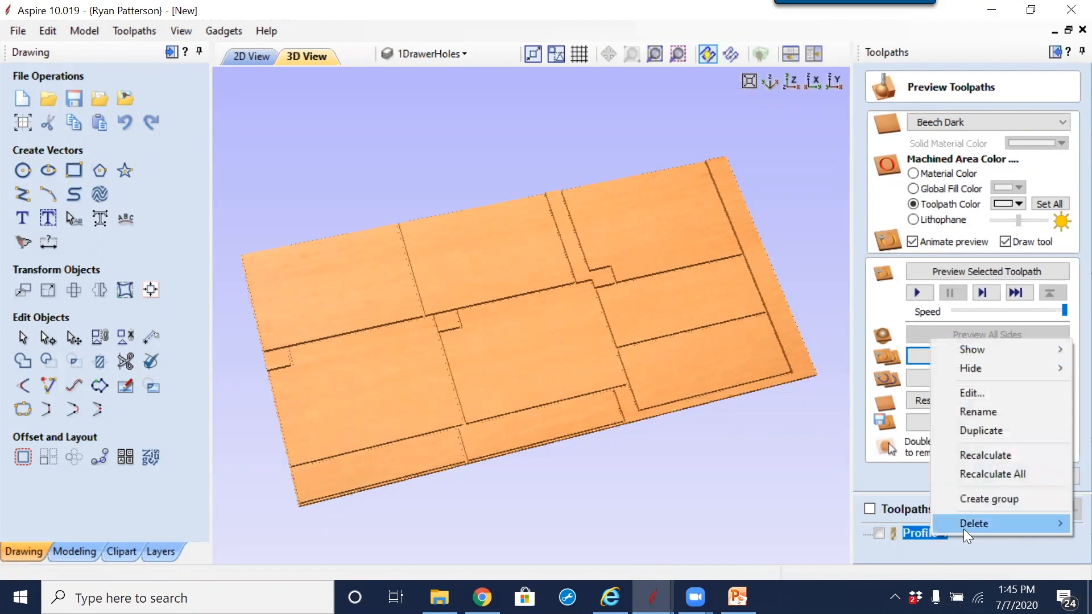
click(988, 428)
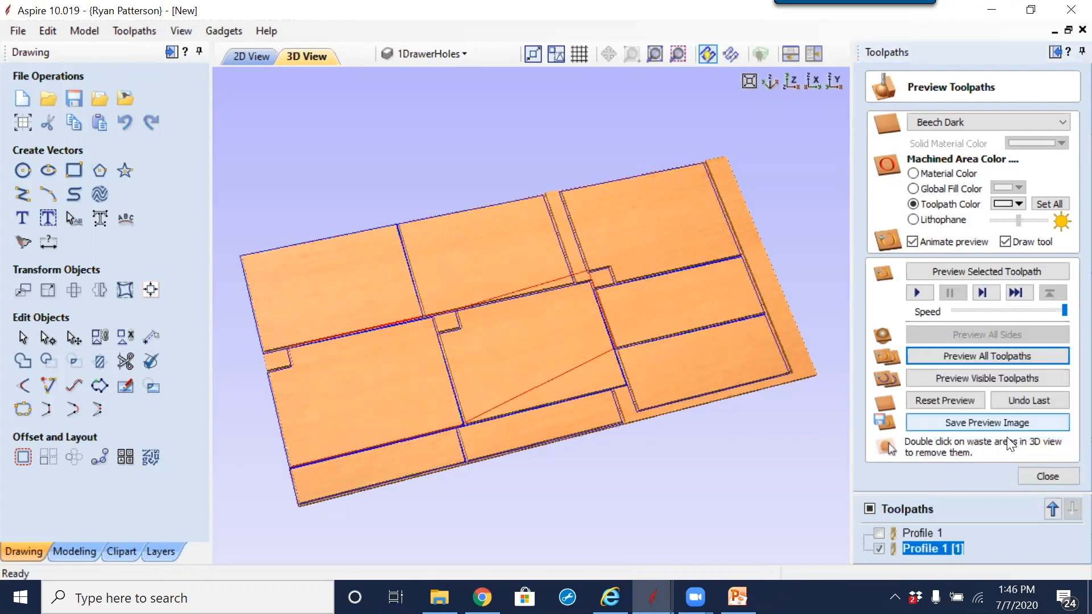
right_click(934, 550)
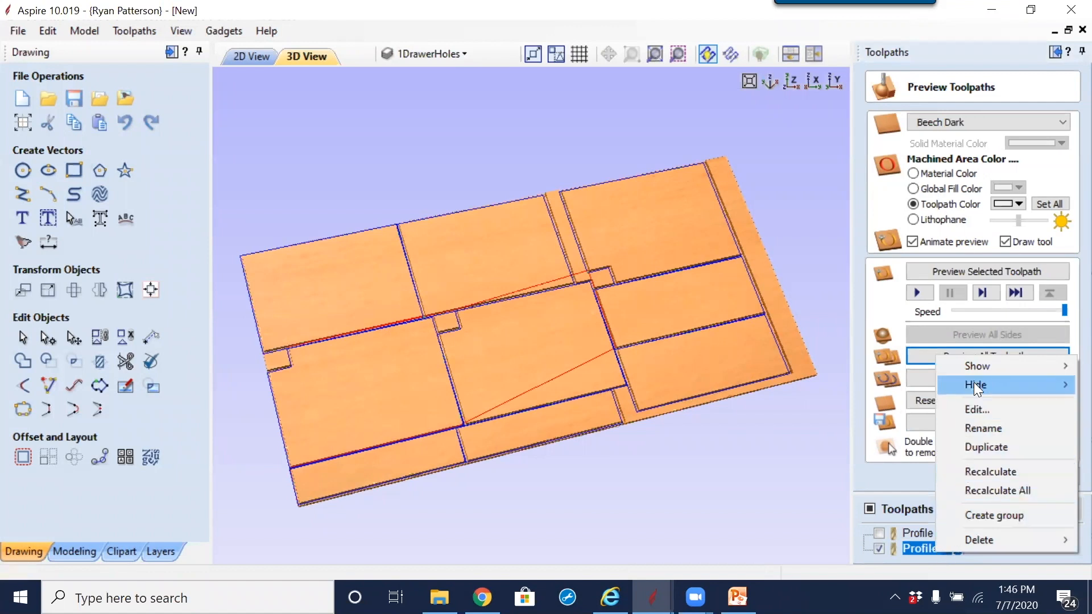
click(972, 407)
drag(1001, 140, 1007, 141)
text(77)
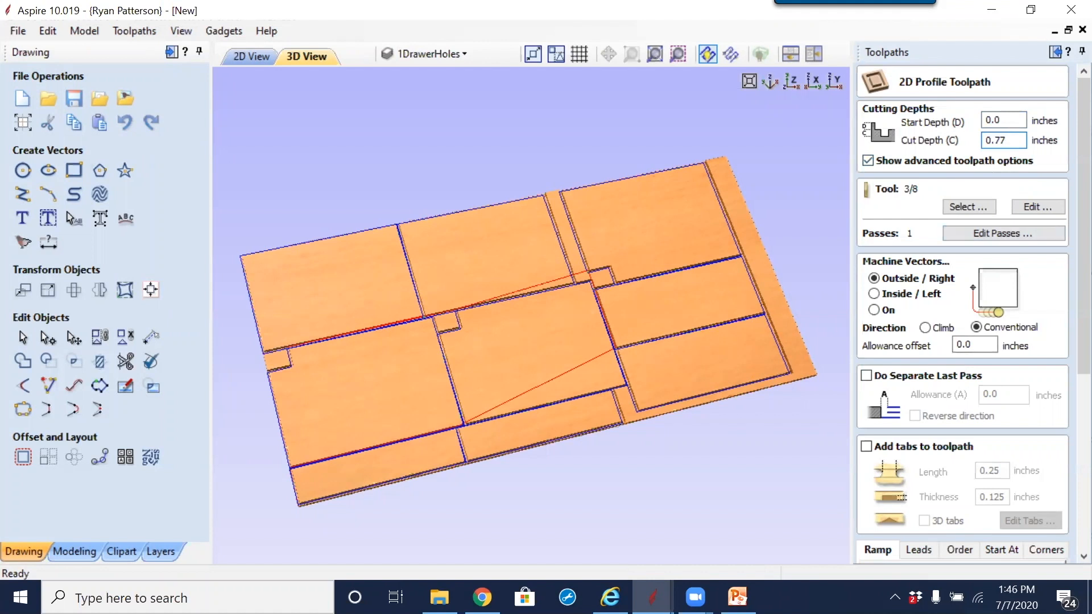
scroll(1065, 394, down, 5)
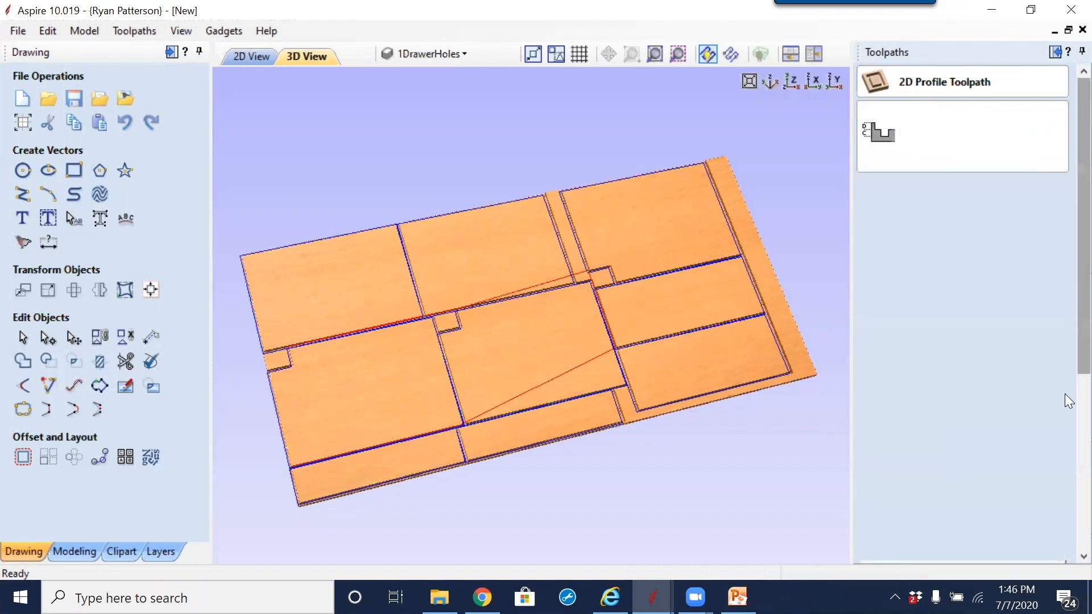
click(902, 550)
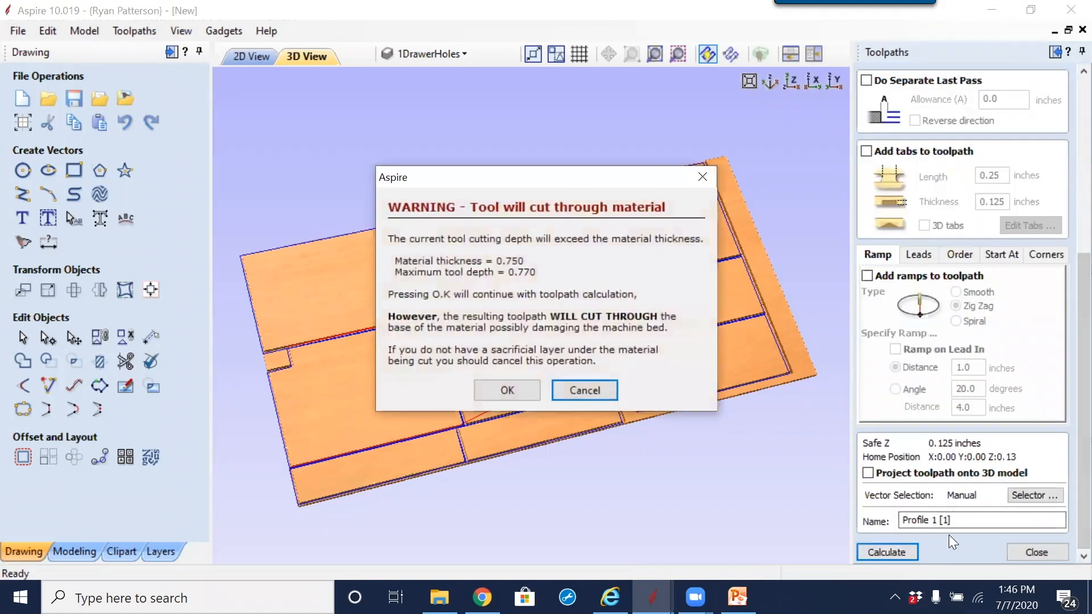
click(537, 390)
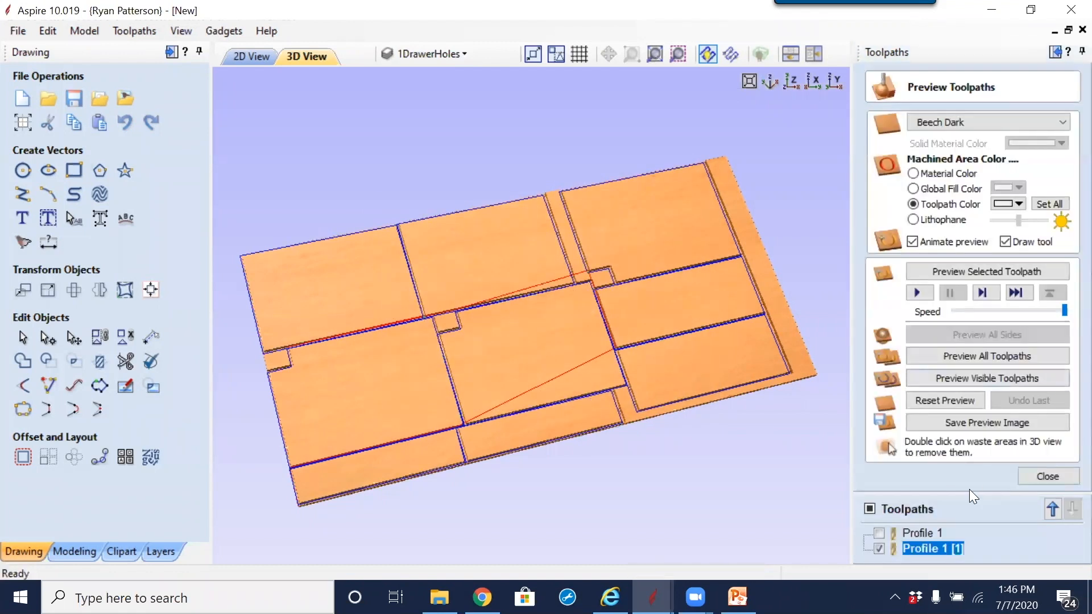
Step: Show the Profile 1 toolpath, hide Profile 1 [1], and close the toolpath preview
click(913, 534)
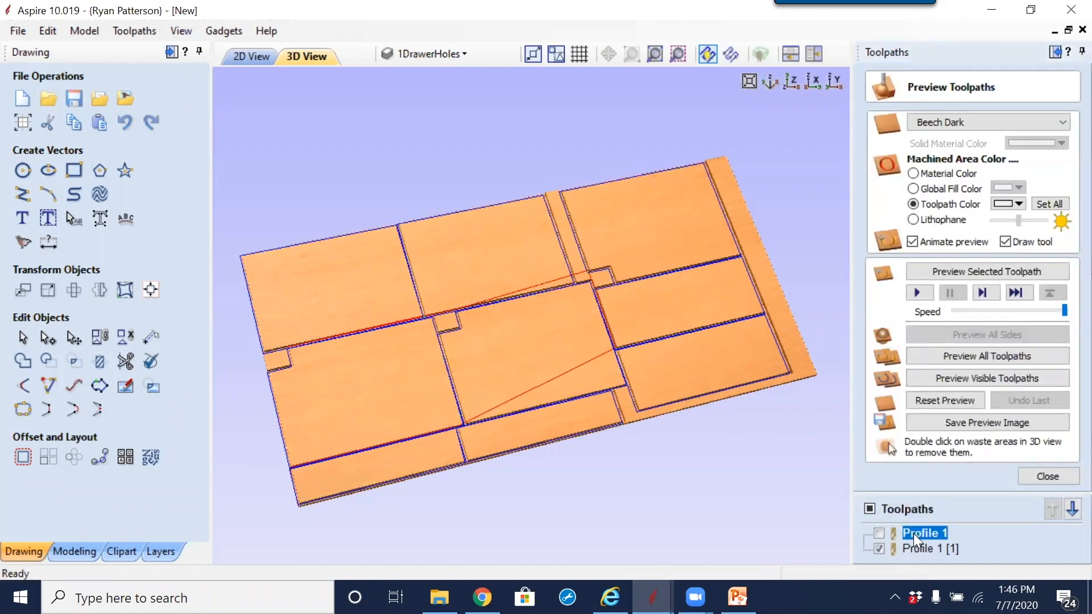
click(885, 535)
click(881, 547)
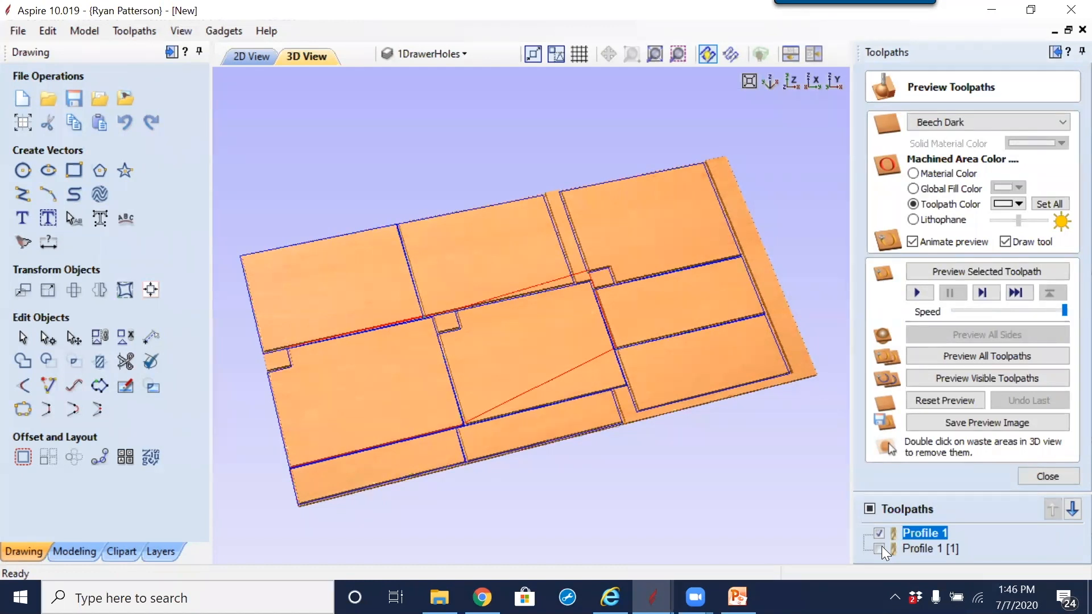
click(1053, 474)
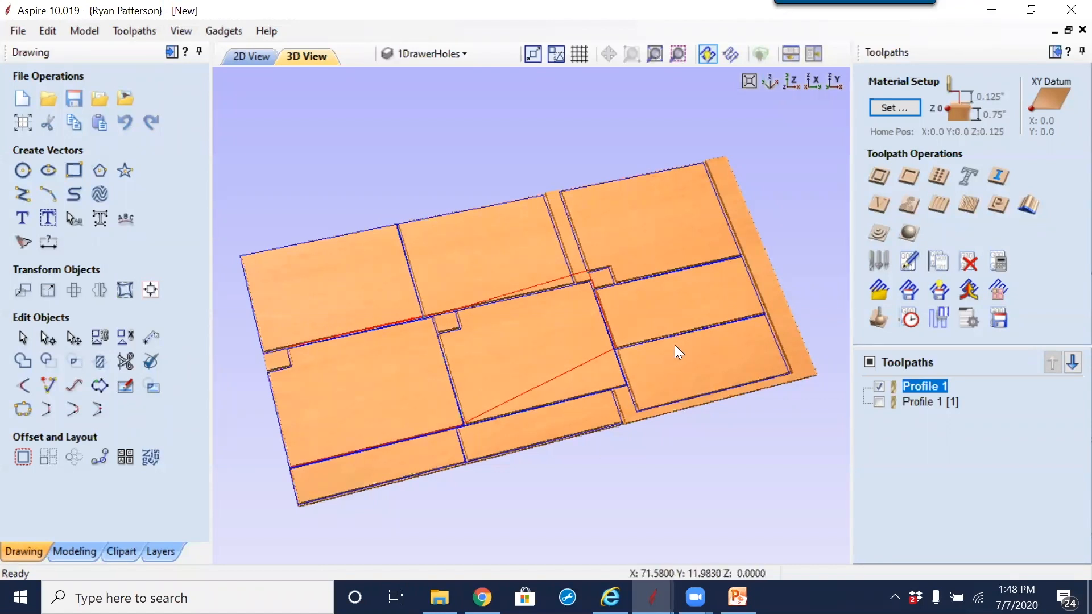
mouse_move(653, 597)
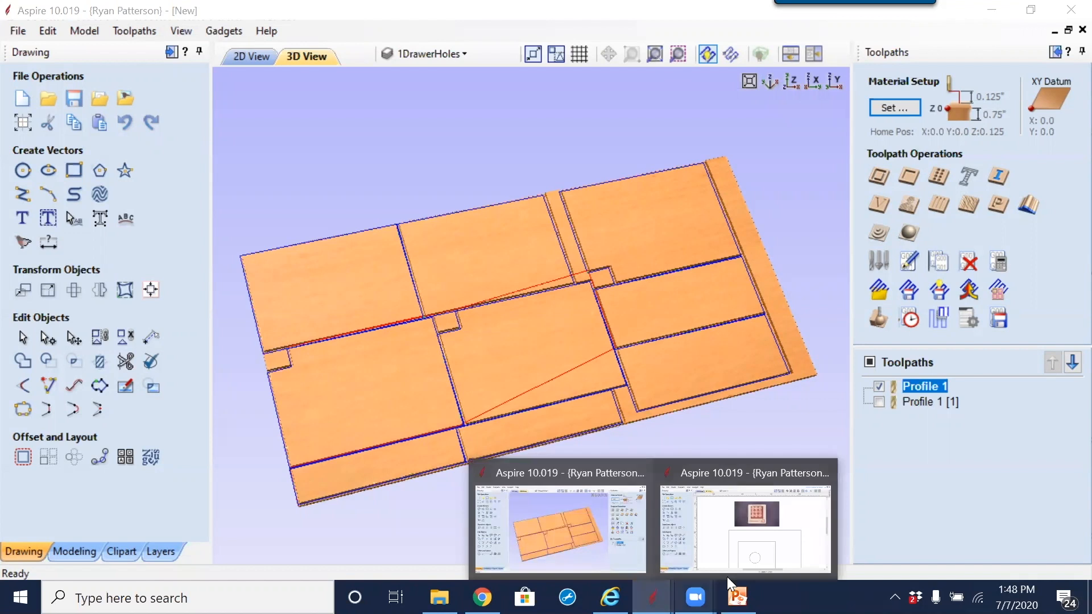
Step: Switch to the Ten Penny Puzzle drawing and examine its reference photo and the rectangle and circle outlines
click(733, 476)
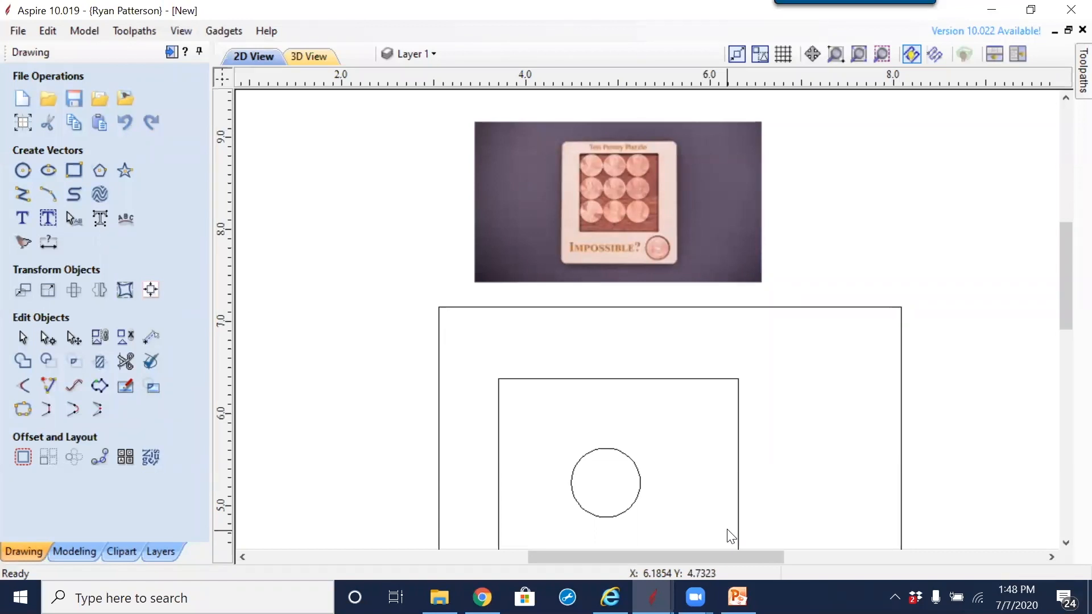
scroll(637, 205, up, 2)
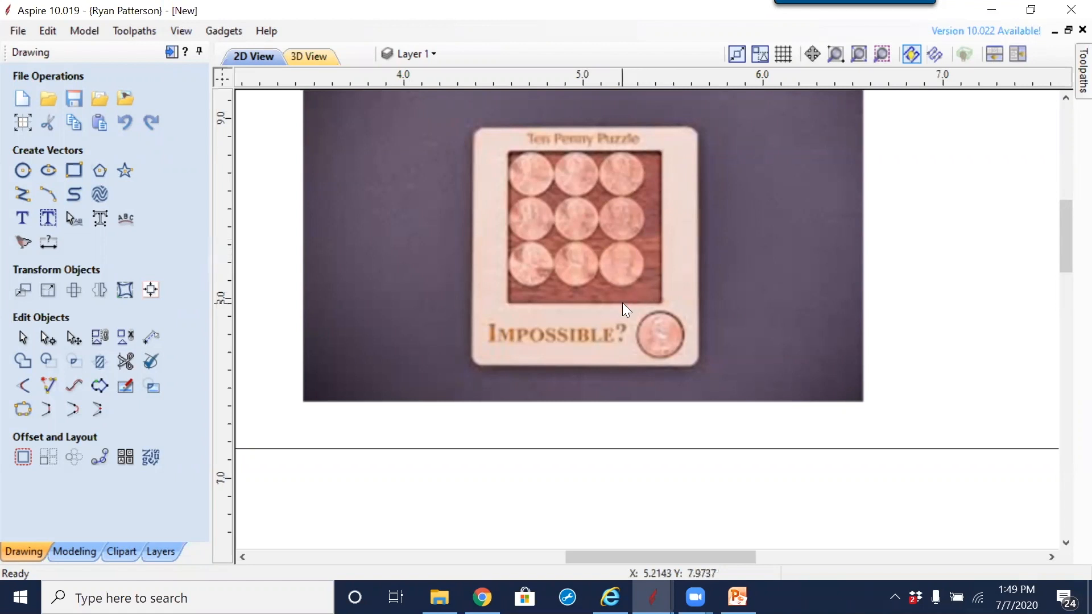
scroll(640, 301, down, 1)
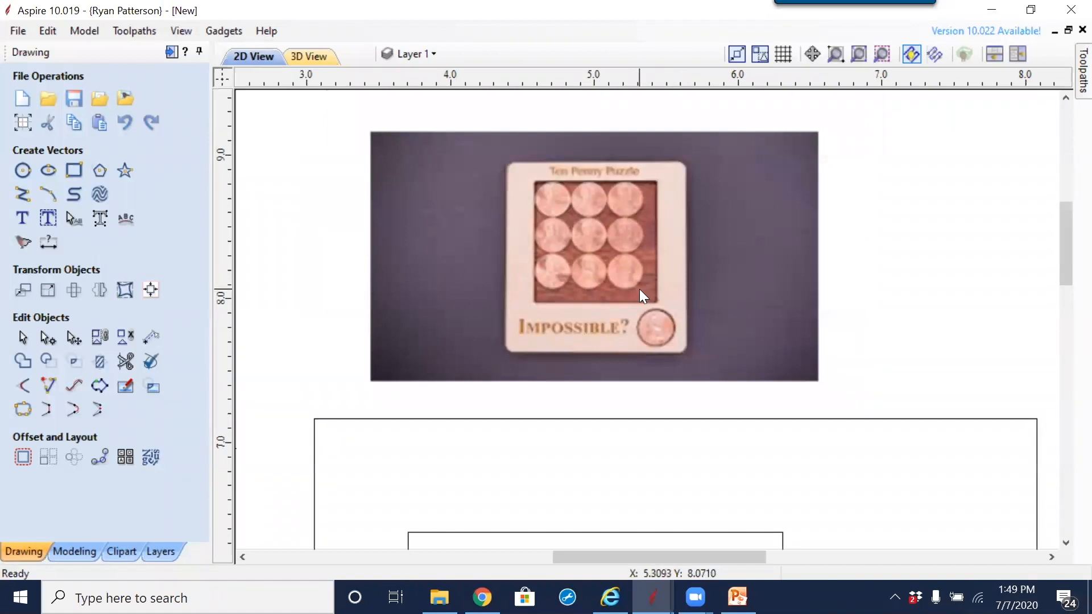
scroll(632, 288, down, 1)
mouse_move(644, 298)
middle_down()
mouse_move(643, 195)
mouse_move(624, 165)
middle_up()
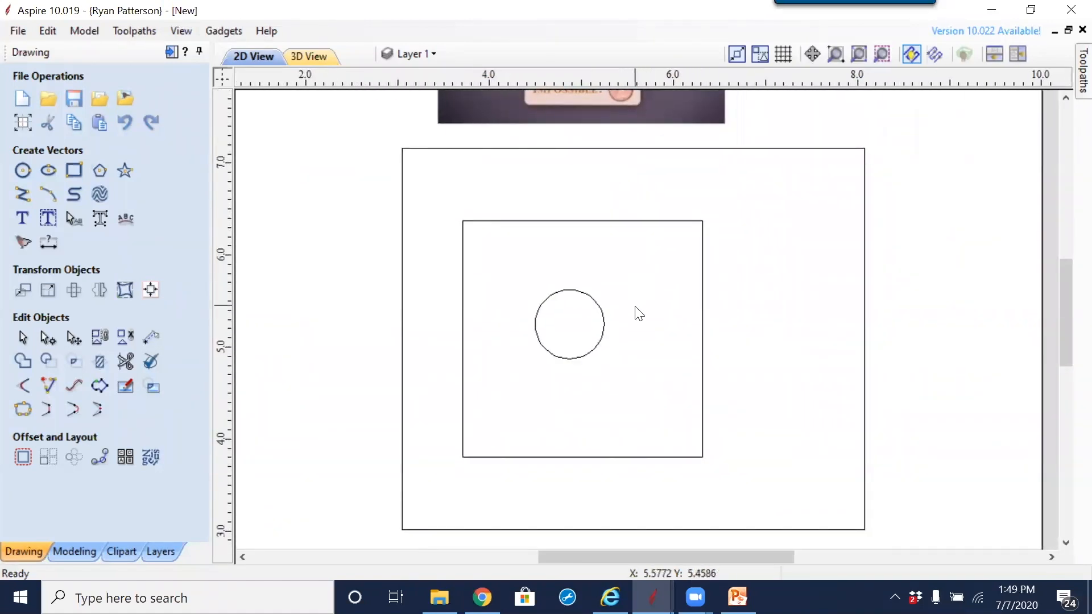
scroll(631, 305, up, 2)
scroll(631, 293, down, 1)
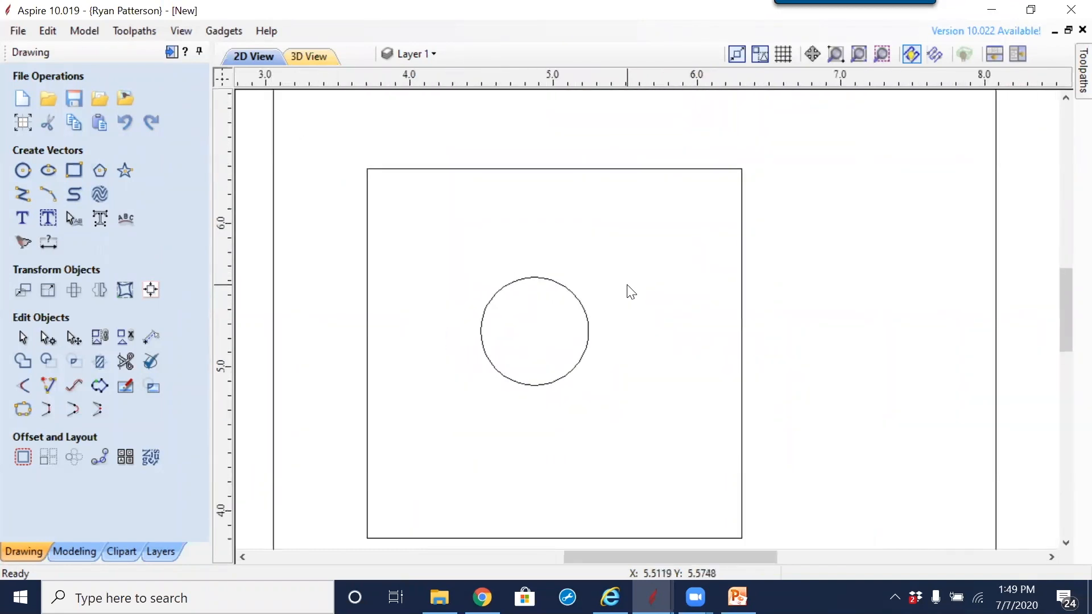
Step: Check the sizes of the penny circle and the inner square, leaving nothing selected
middle_drag(625, 311, 621, 276)
click(584, 298)
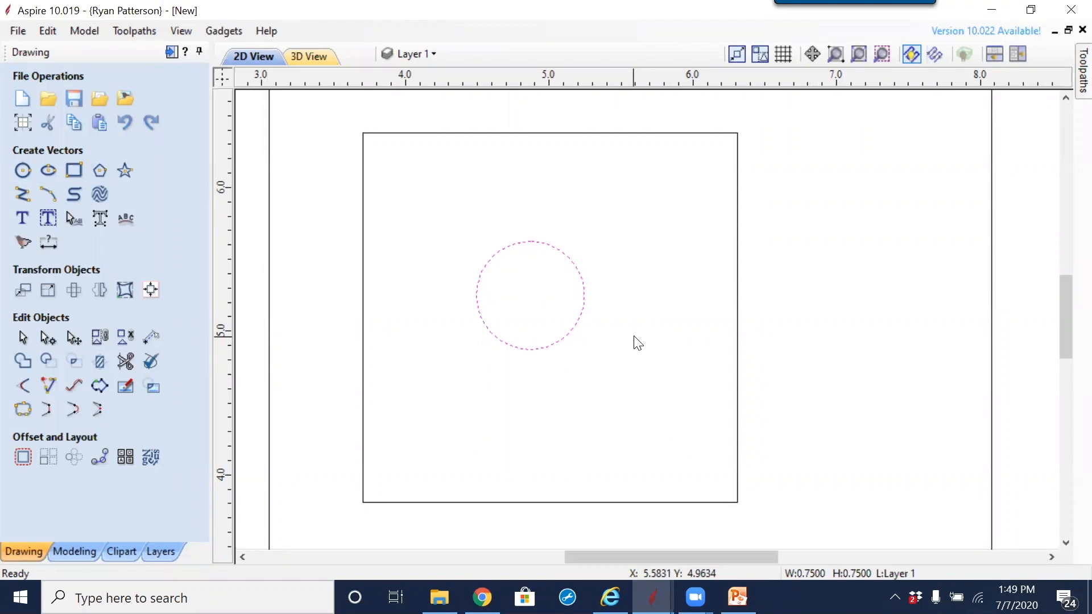
click(731, 367)
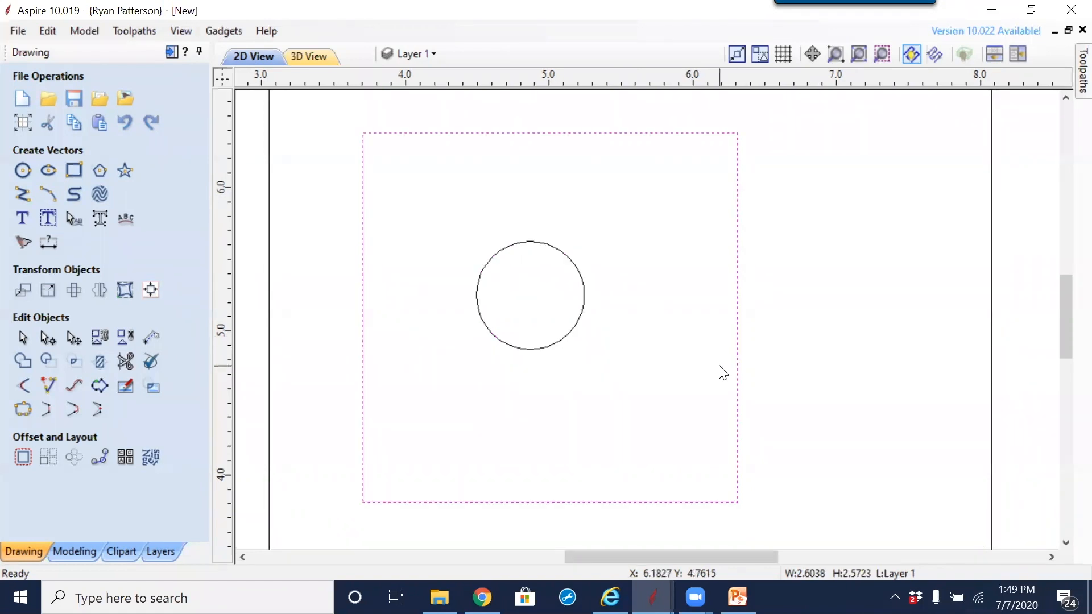
scroll(685, 366, down, 5)
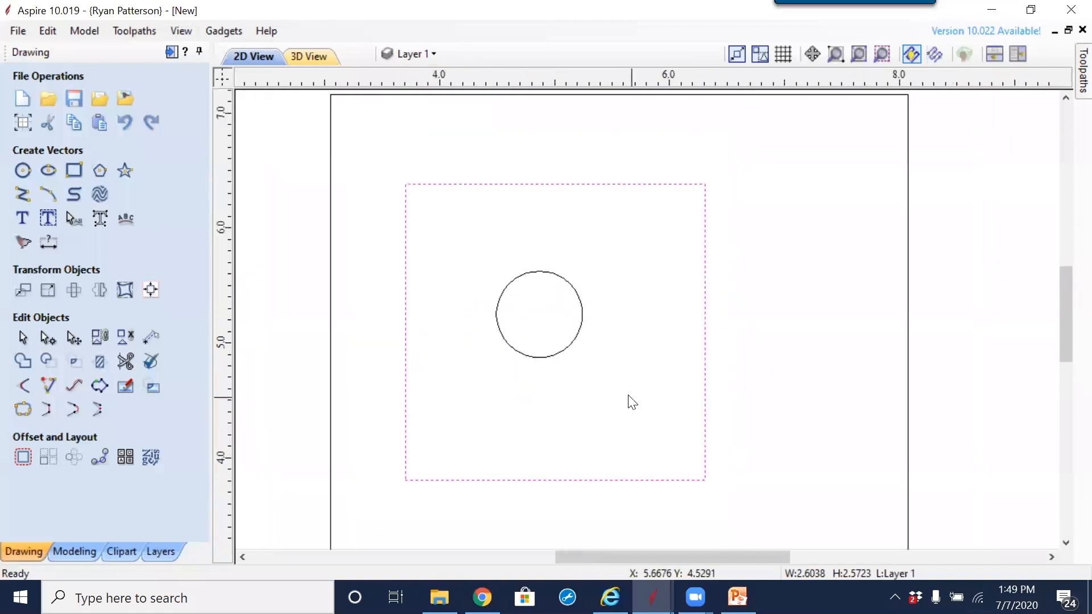
drag(638, 305, 539, 387)
drag(510, 344, 474, 358)
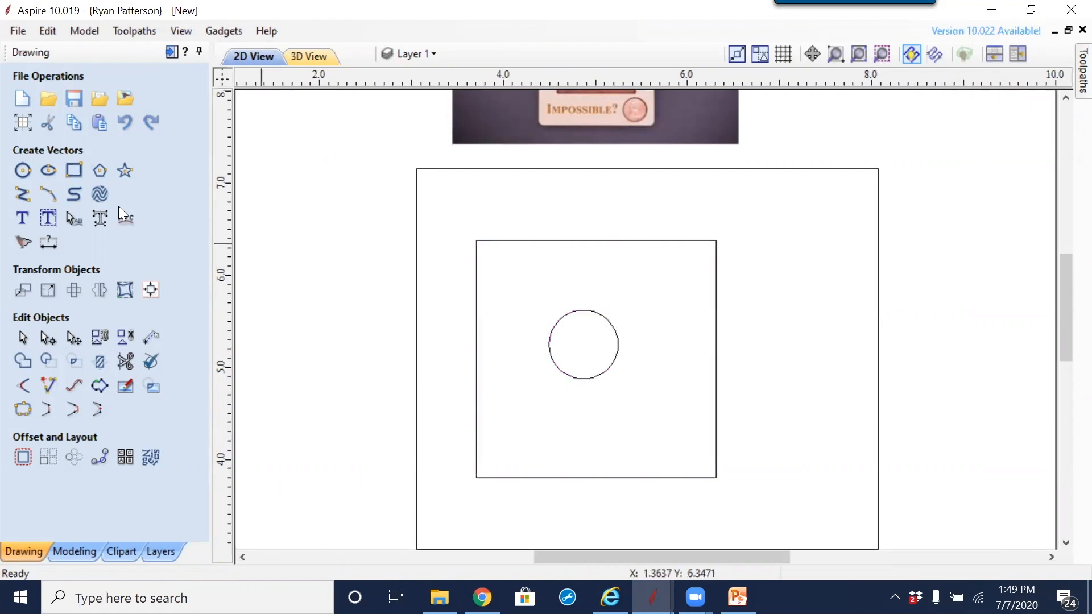
Step: Preview nesting 10 copies of the circle with the inner square as the nest boundary and inspect the resulting sheets
click(585, 379)
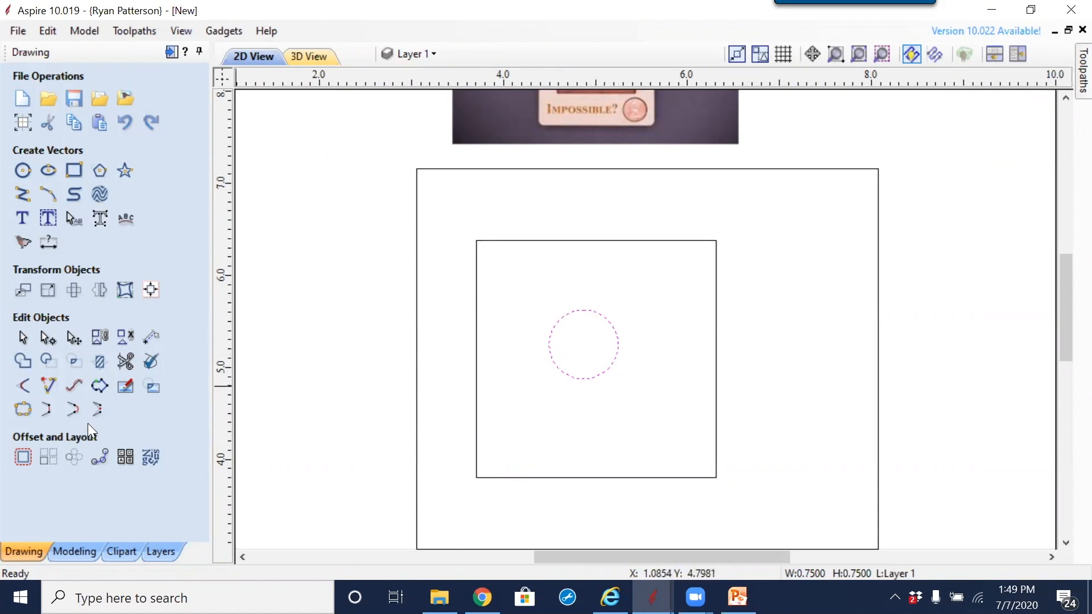
click(150, 458)
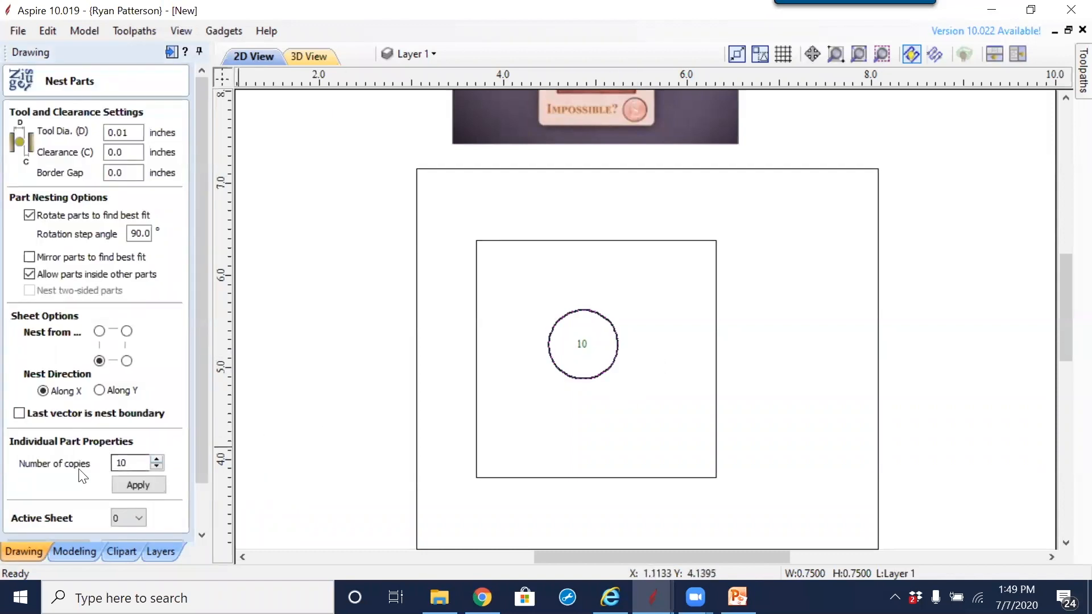
click(573, 409)
click(593, 379)
double_click(136, 464)
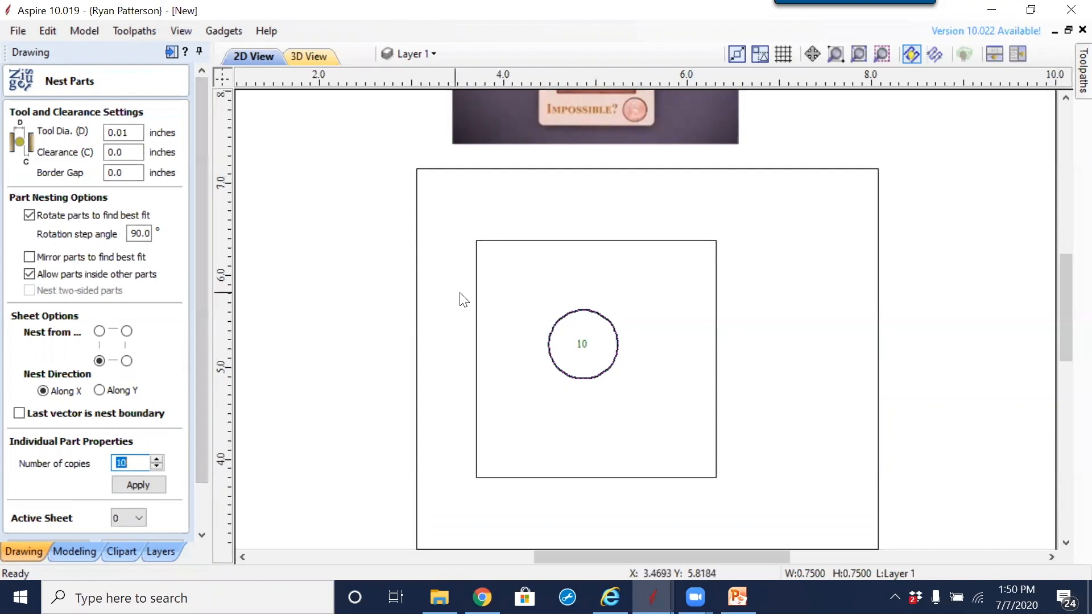
click(479, 311)
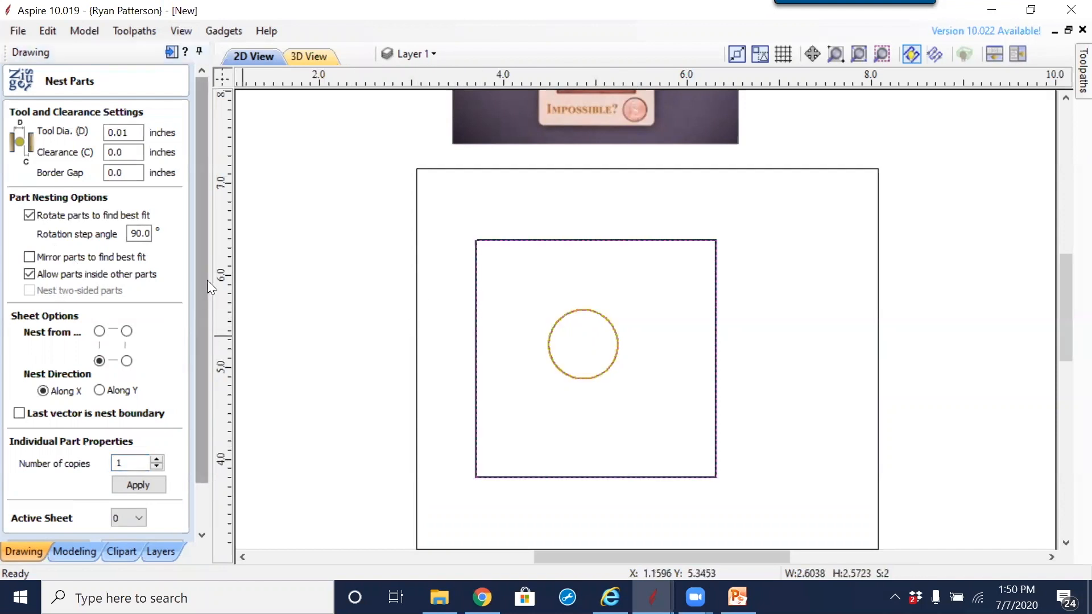
mouse_move(207, 280)
mouse_down()
mouse_move(212, 319)
mouse_move(219, 272)
mouse_up()
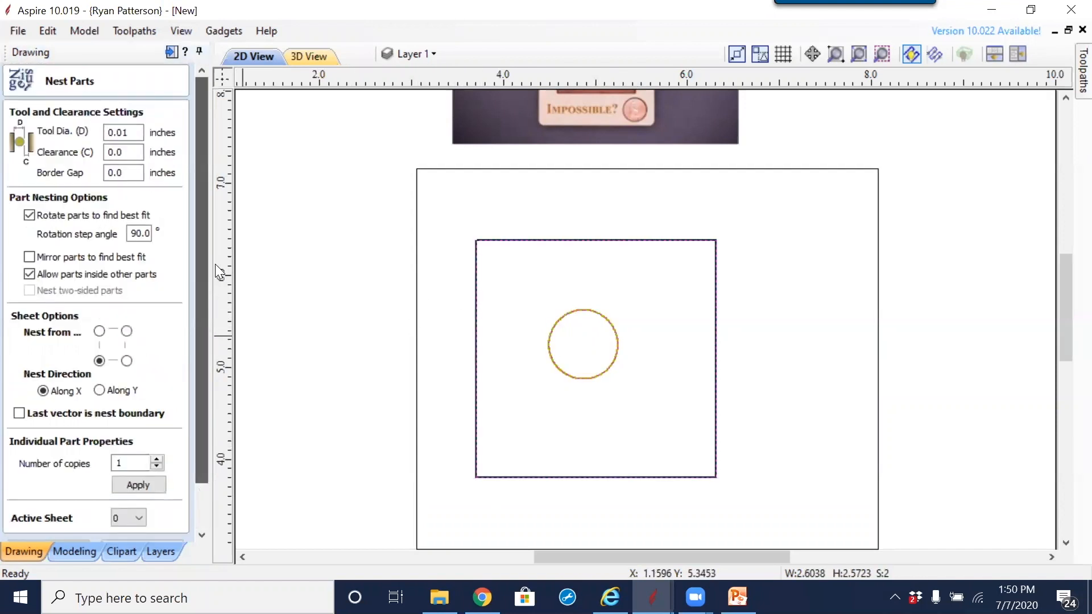
drag(208, 233, 200, 340)
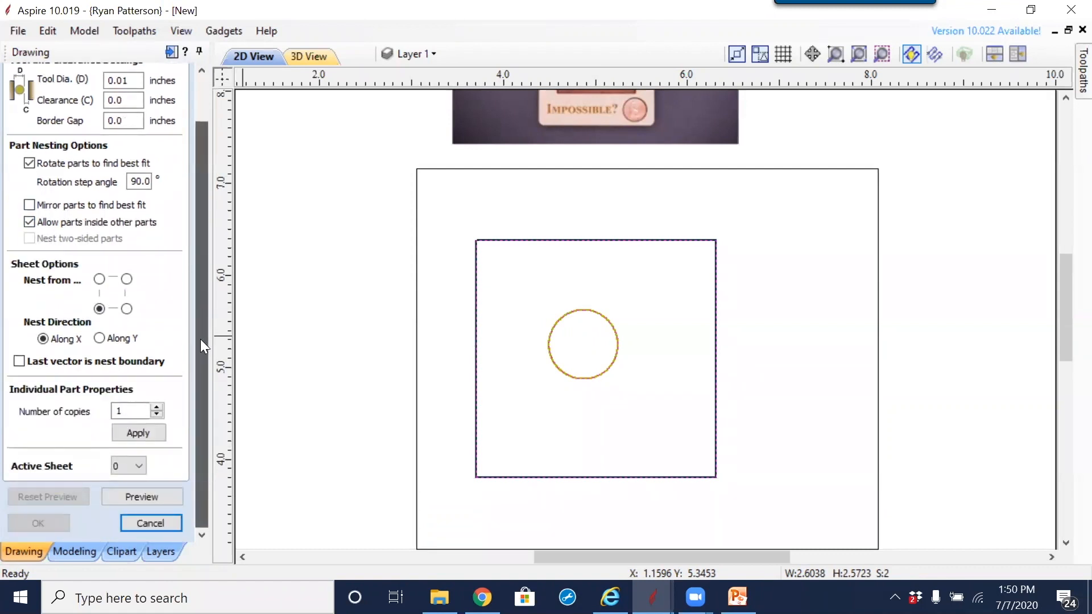
click(22, 361)
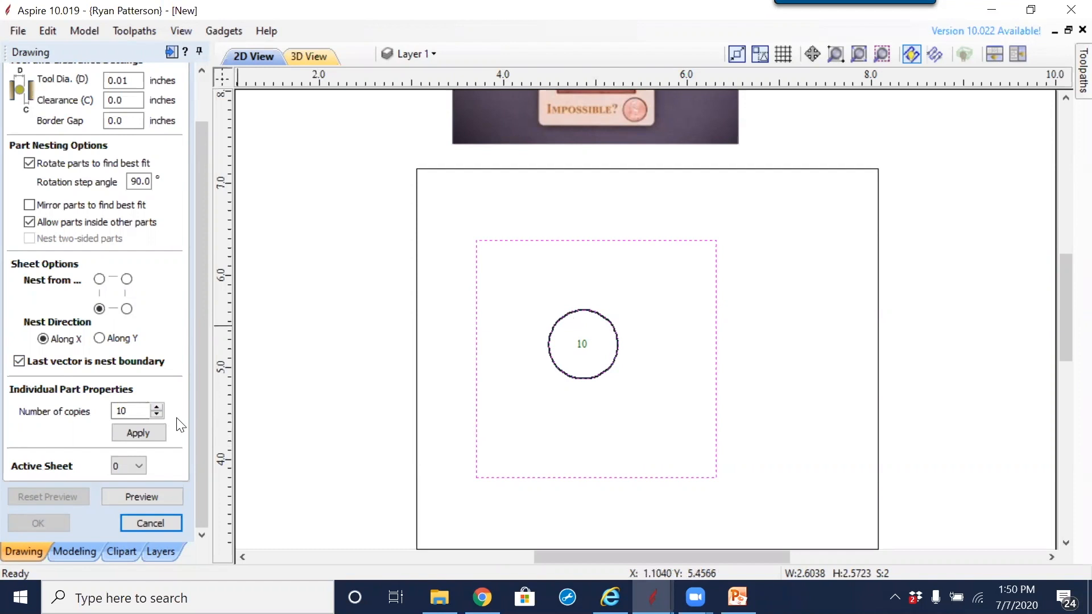
click(151, 496)
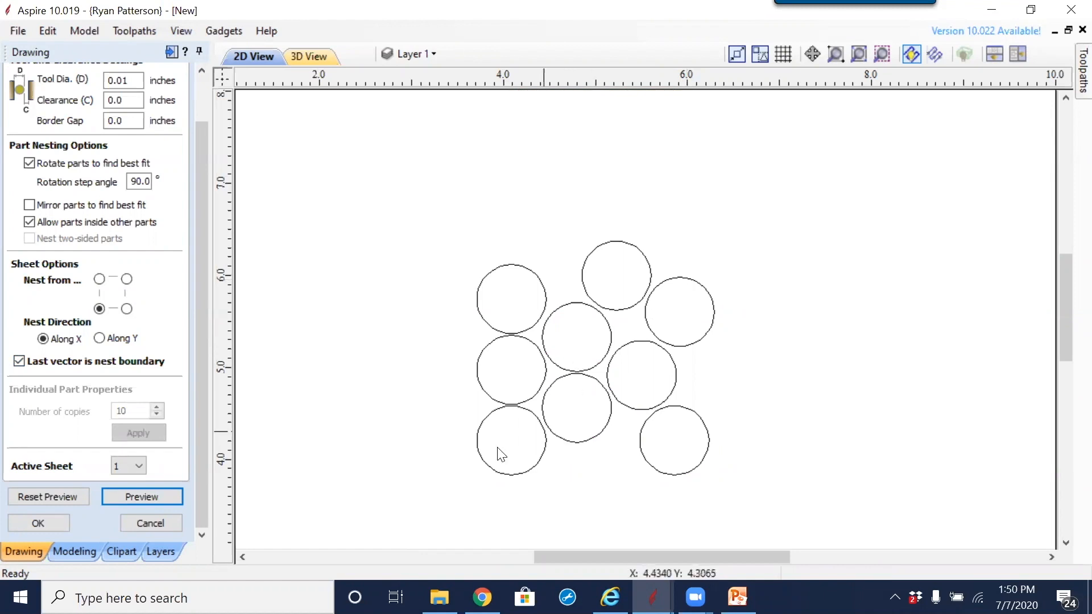
scroll(518, 377, down, 5)
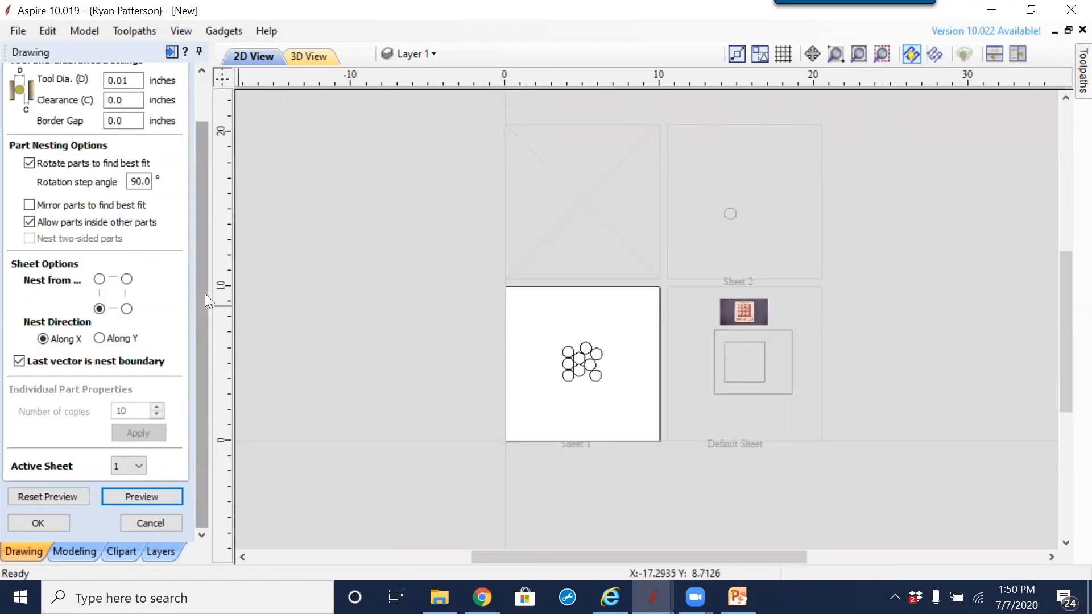
Step: Try previewing the nest with a 0.001 inch tool diameter, and discard the nesting
scroll(205, 294, up, 3)
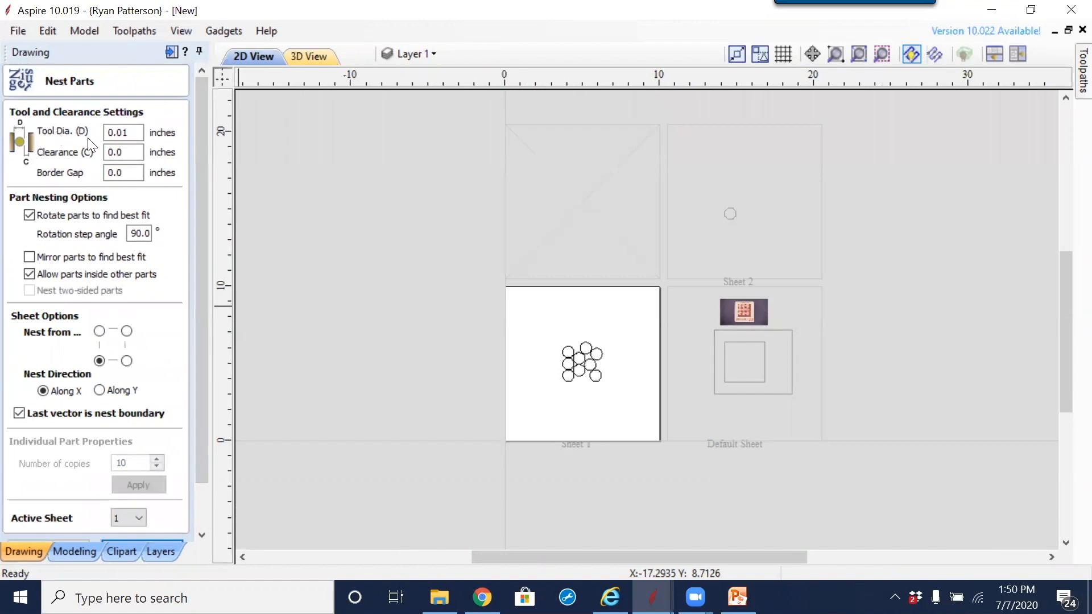
drag(122, 133, 141, 144)
text(0)
scroll(201, 167, down, 2)
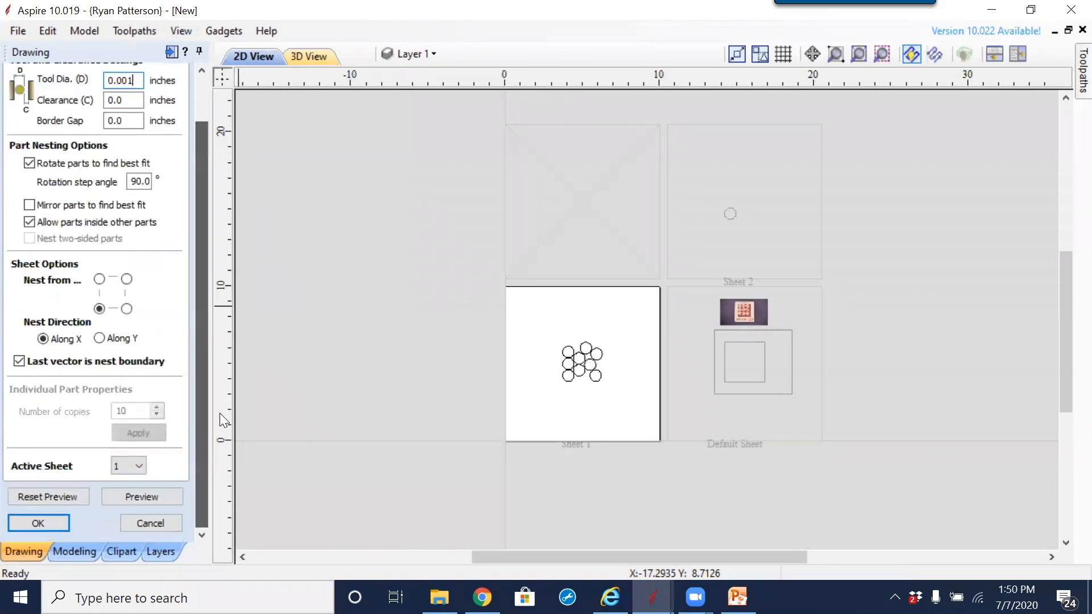
click(172, 498)
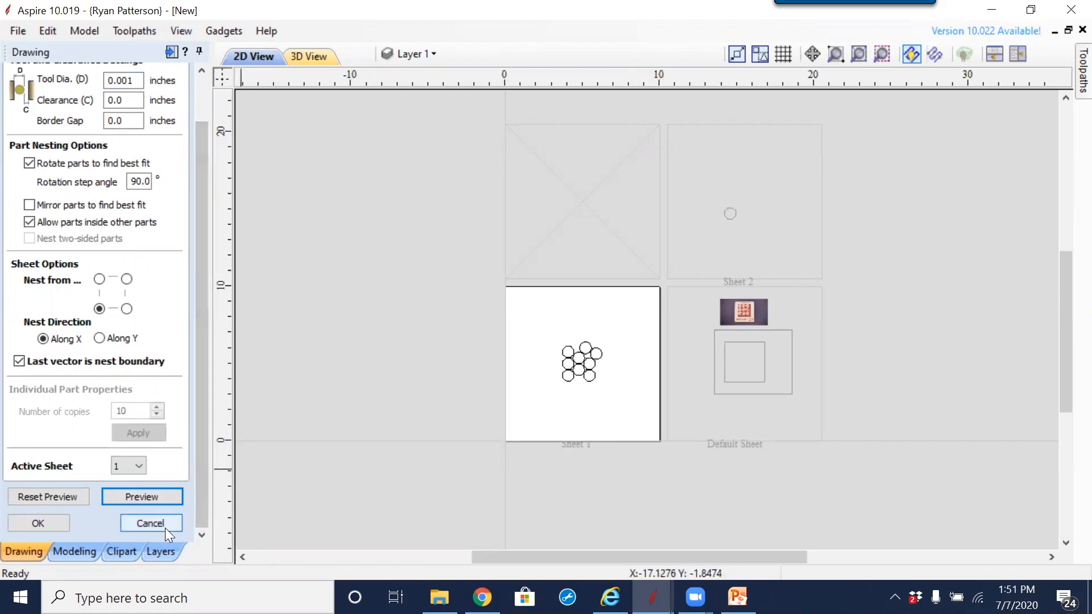
click(127, 523)
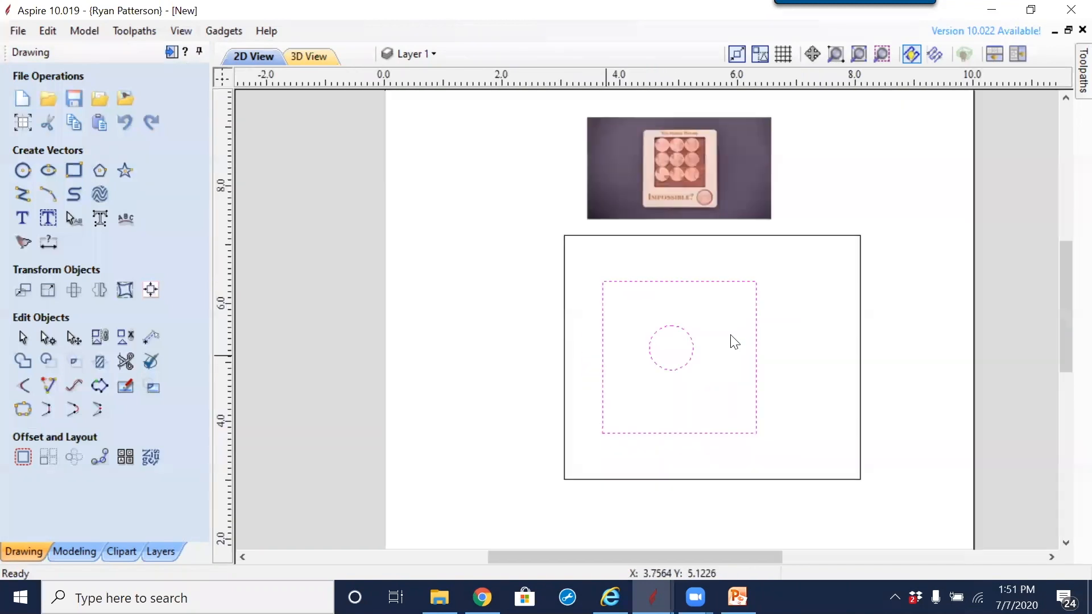
Step: Move the circle into the upper-left corner of the inner square and place a copy just to its right
drag(693, 342, 690, 364)
click(690, 364)
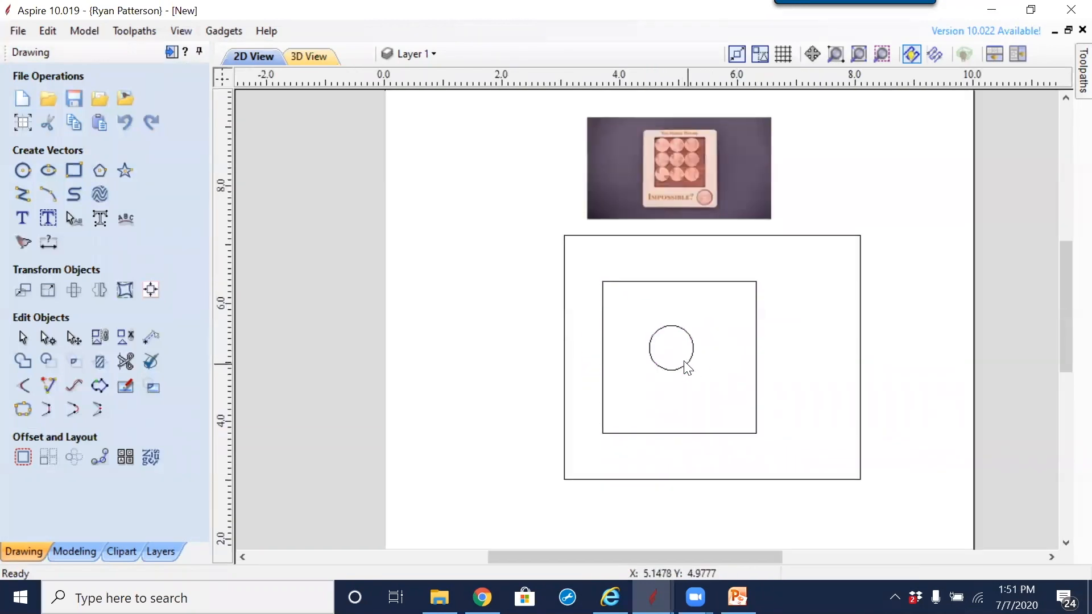
click(686, 365)
click(686, 365)
drag(671, 347, 639, 347)
click(685, 399)
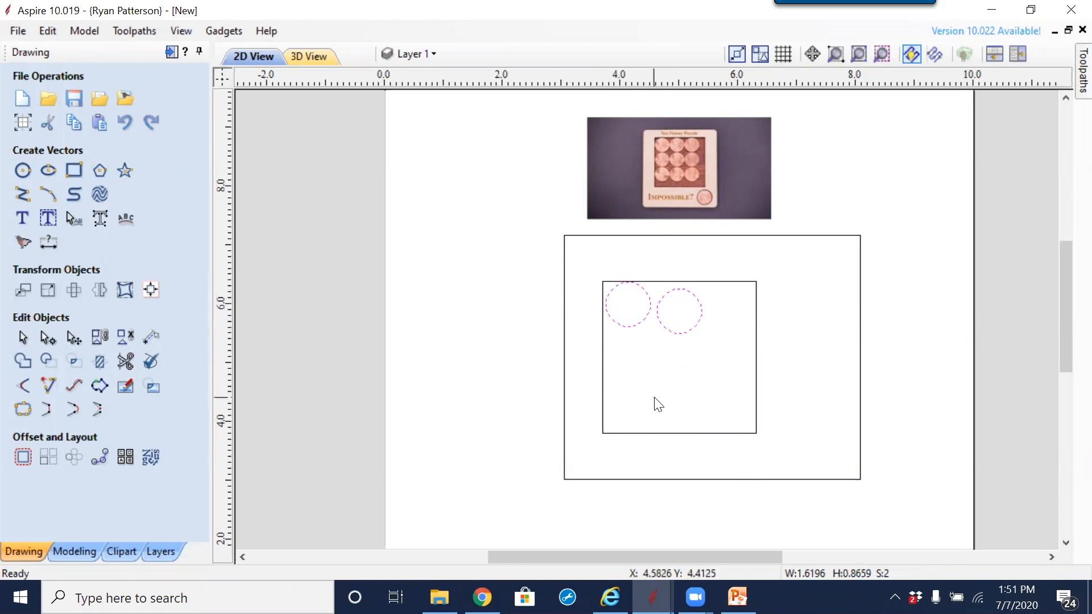
Step: Delete the right-hand circle, keeping only the one in the inner square's corner
click(685, 347)
click(683, 333)
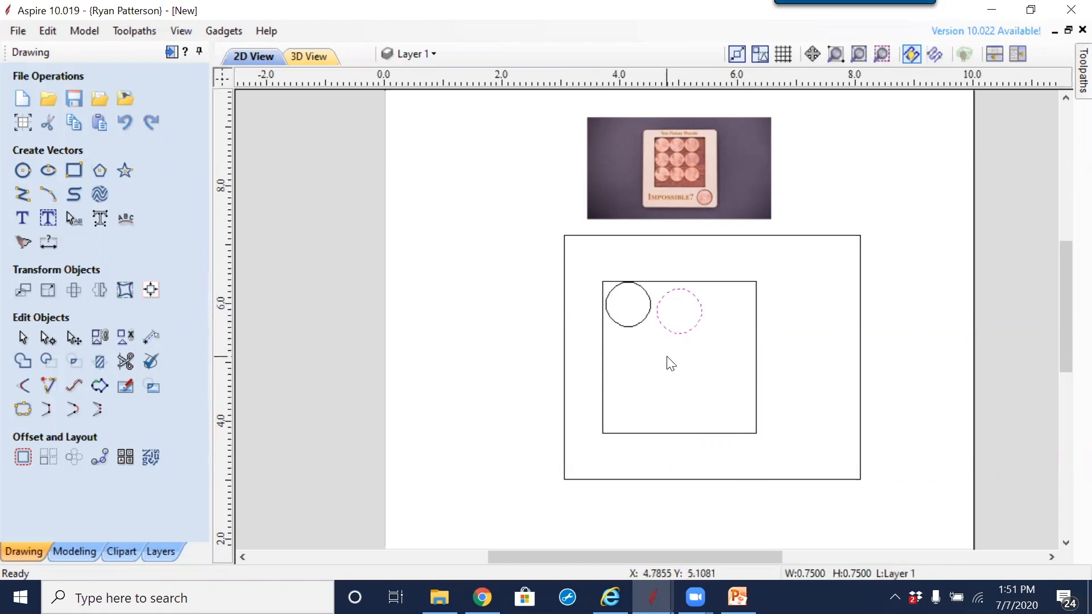
key(Delete)
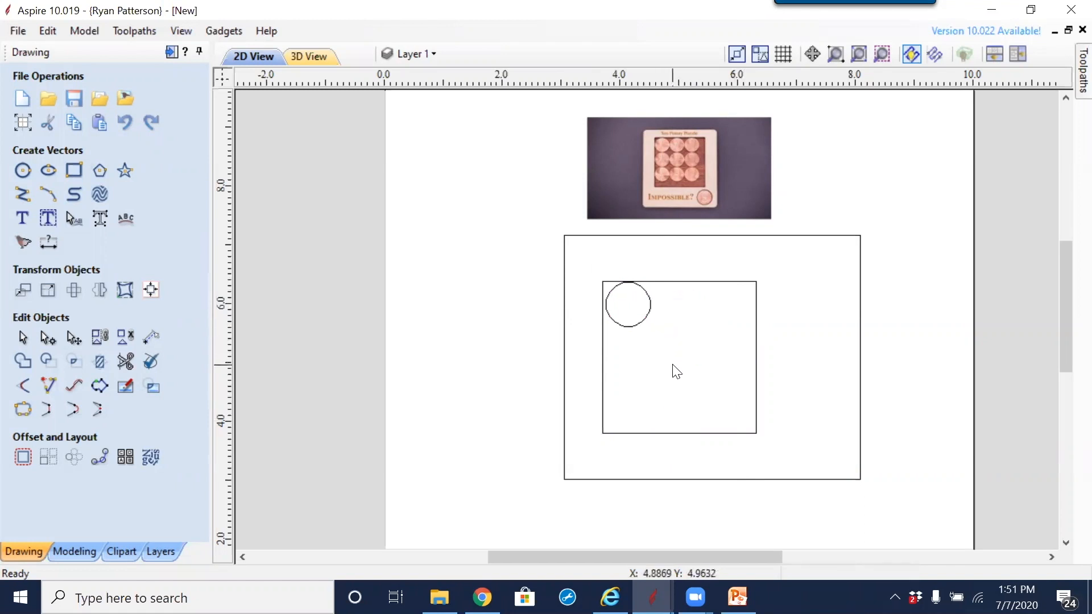